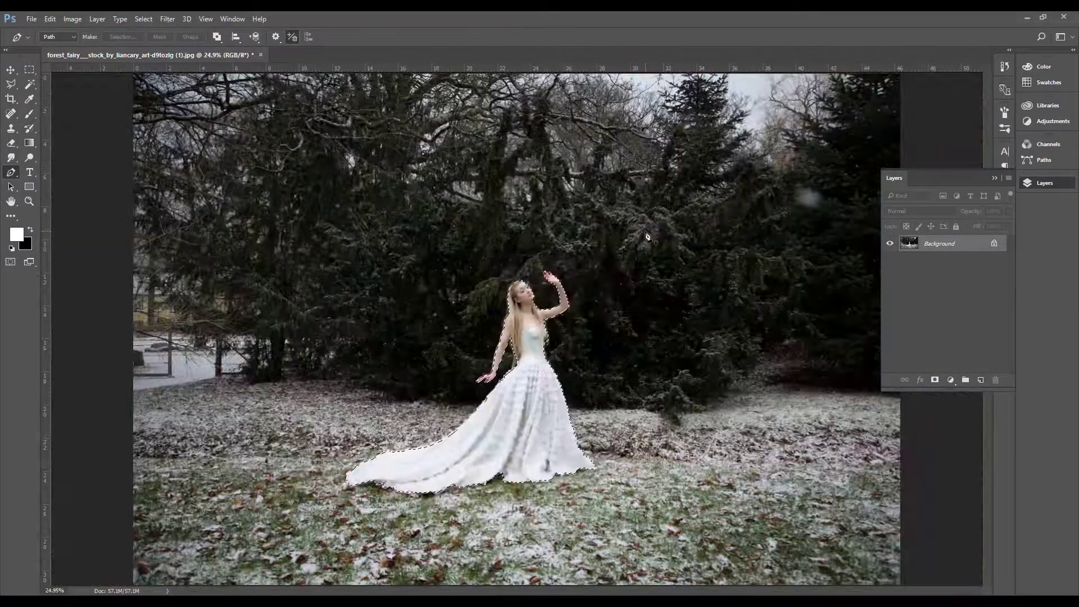
Finish masking the woman and place the fading_light forest image as a linked layer
click(935, 380)
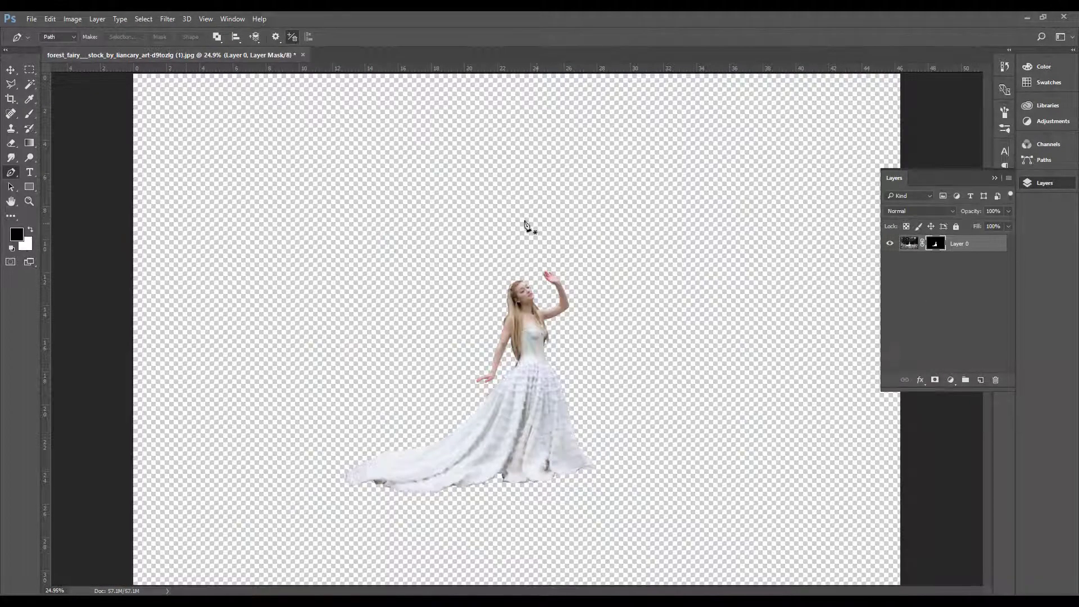
key(v)
click(176, 145)
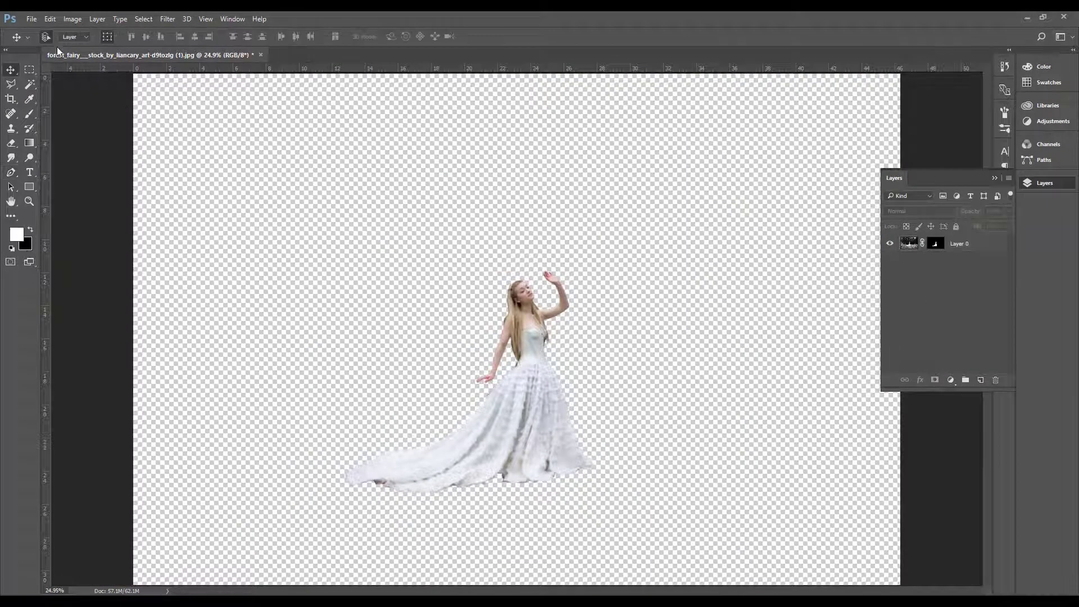
click(31, 18)
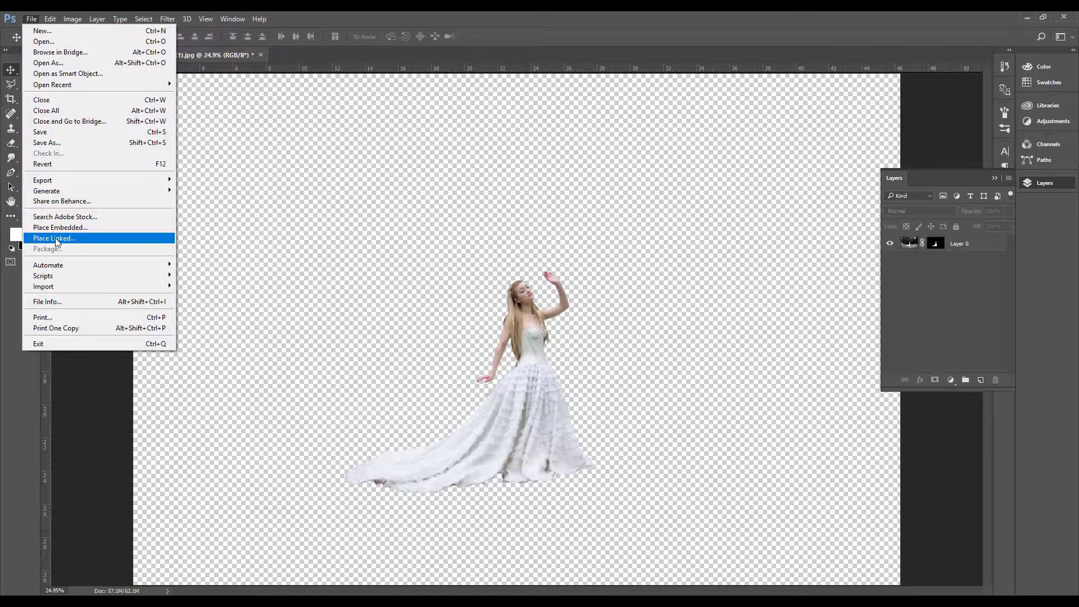
click(55, 239)
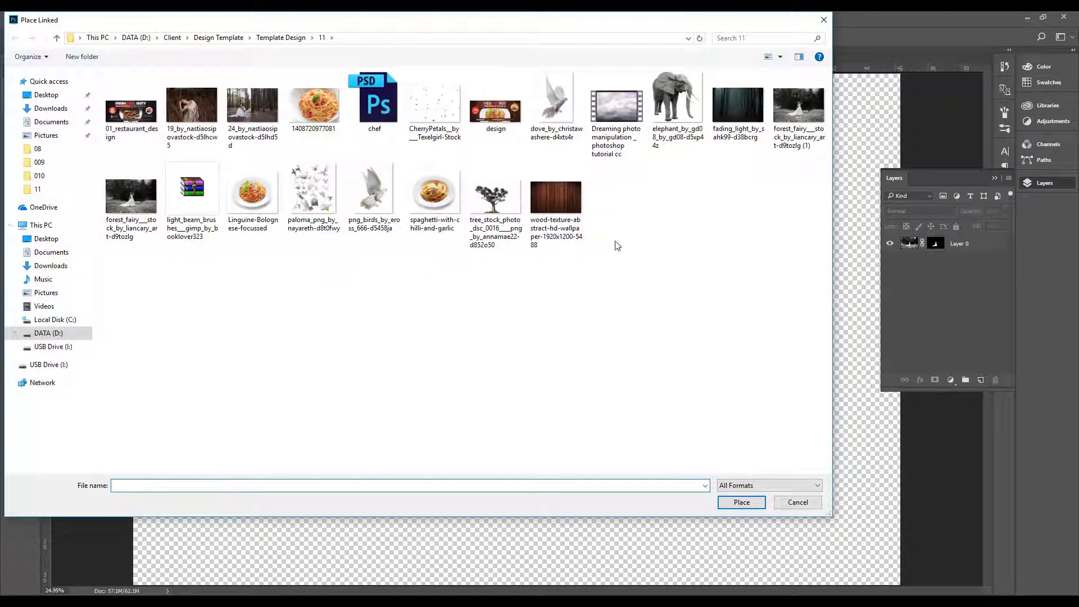
click(732, 115)
click(743, 500)
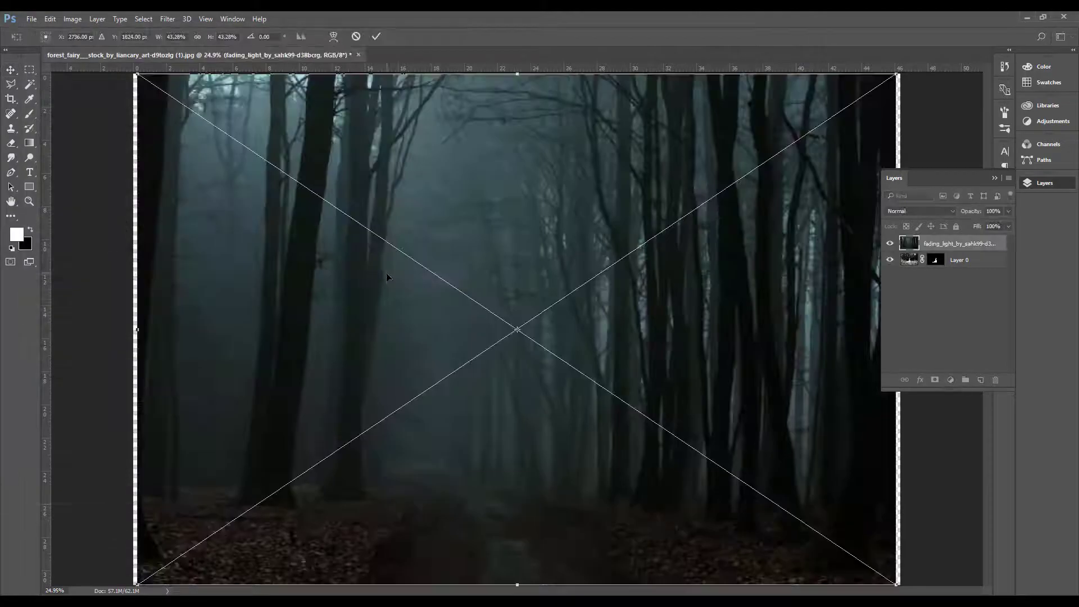
Enlarge the forest image to cover the canvas and move its layer beneath the woman
scroll(396, 328, down, 2)
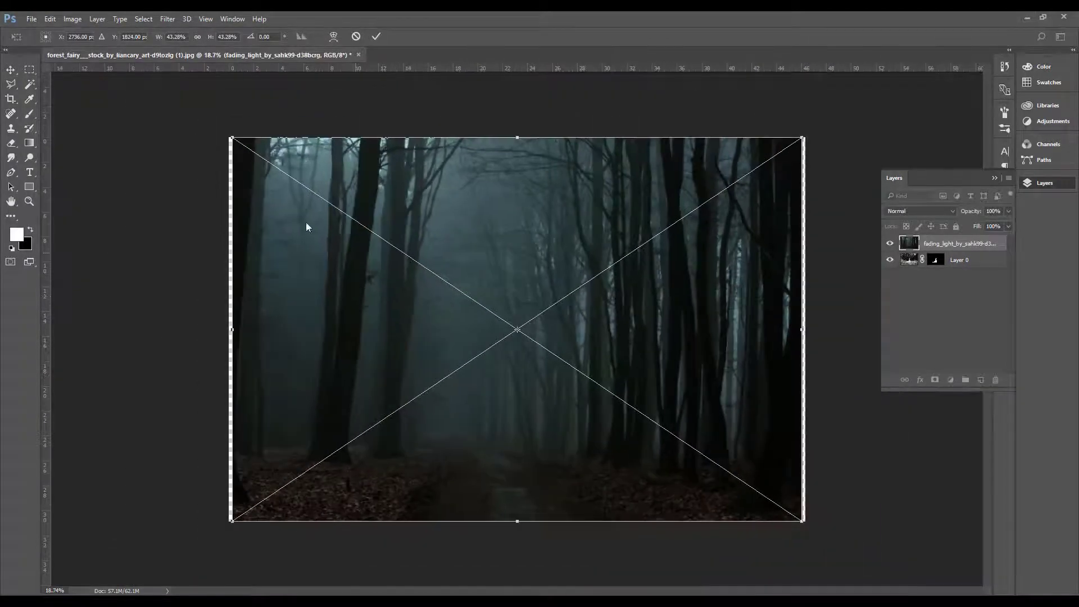
drag(231, 138, 196, 112)
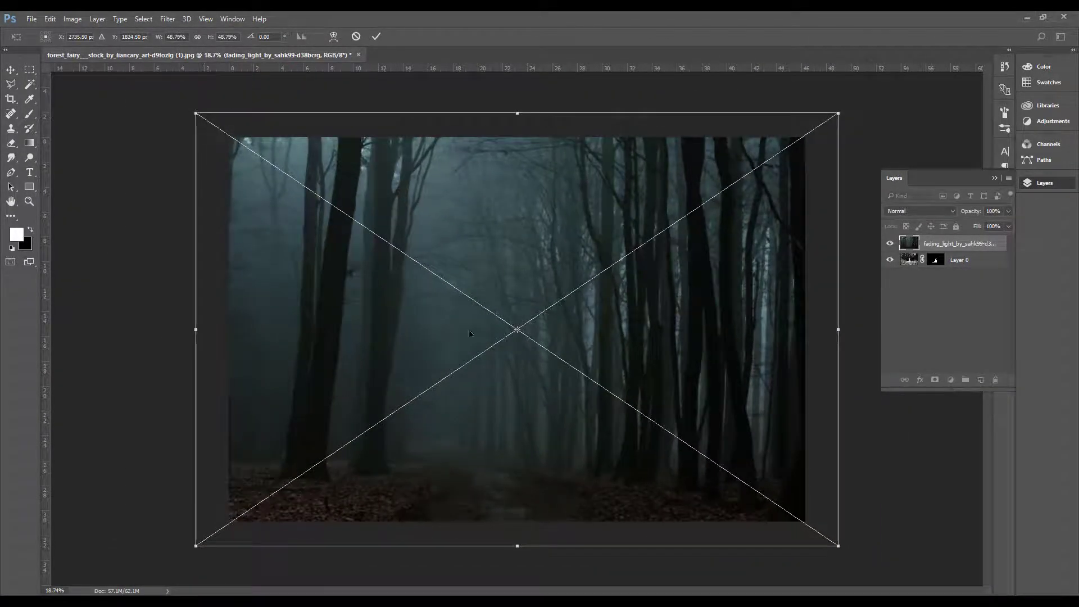
drag(467, 329, 468, 311)
click(375, 38)
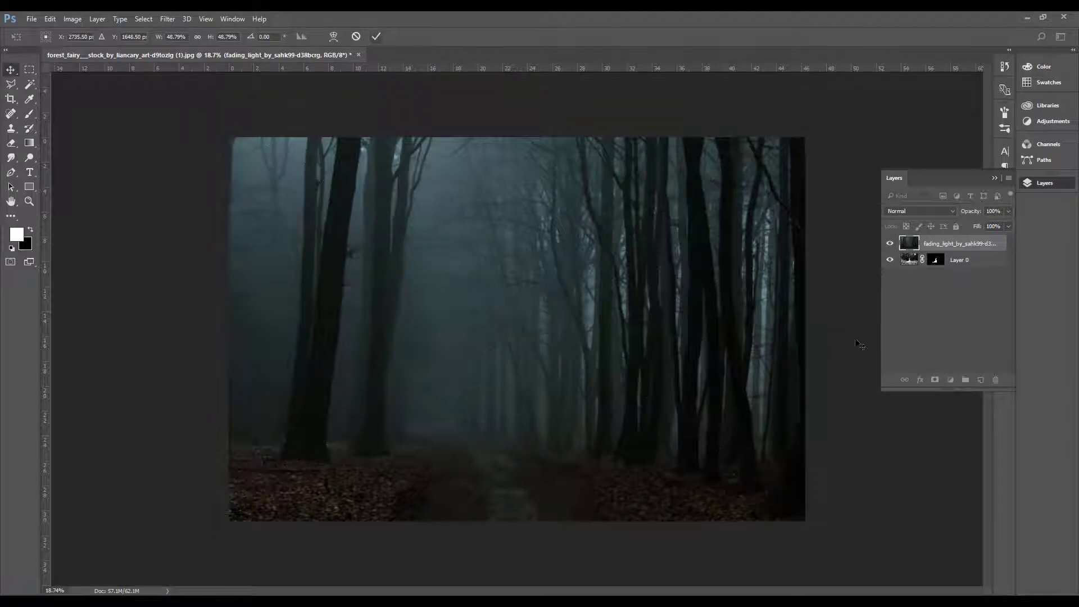
drag(961, 246, 950, 275)
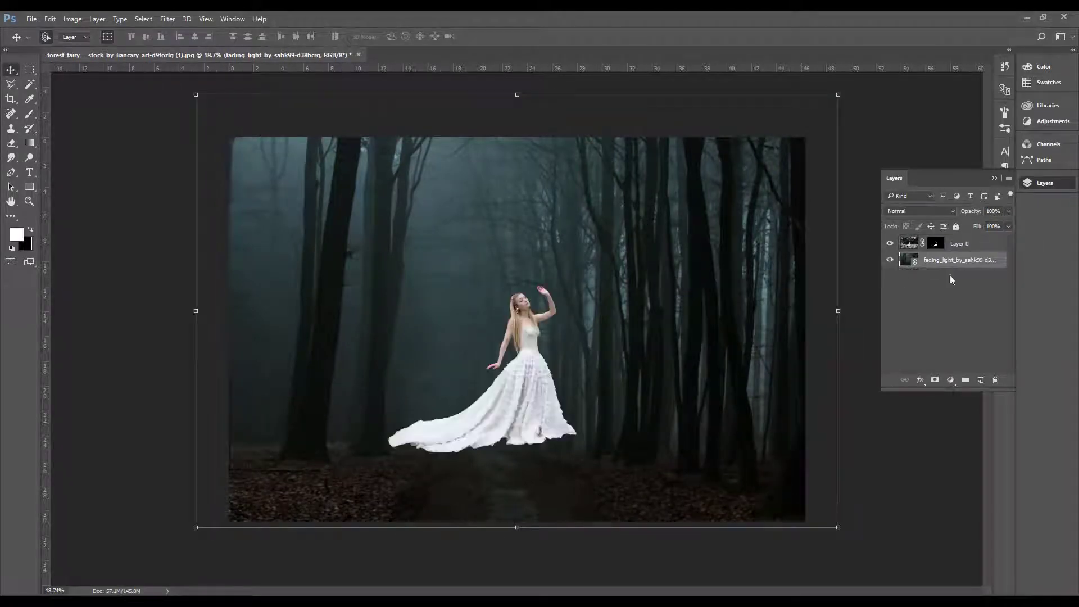
click(950, 293)
Apply the woman's layer mask permanently to her layer
scroll(573, 479, up, 2)
click(529, 408)
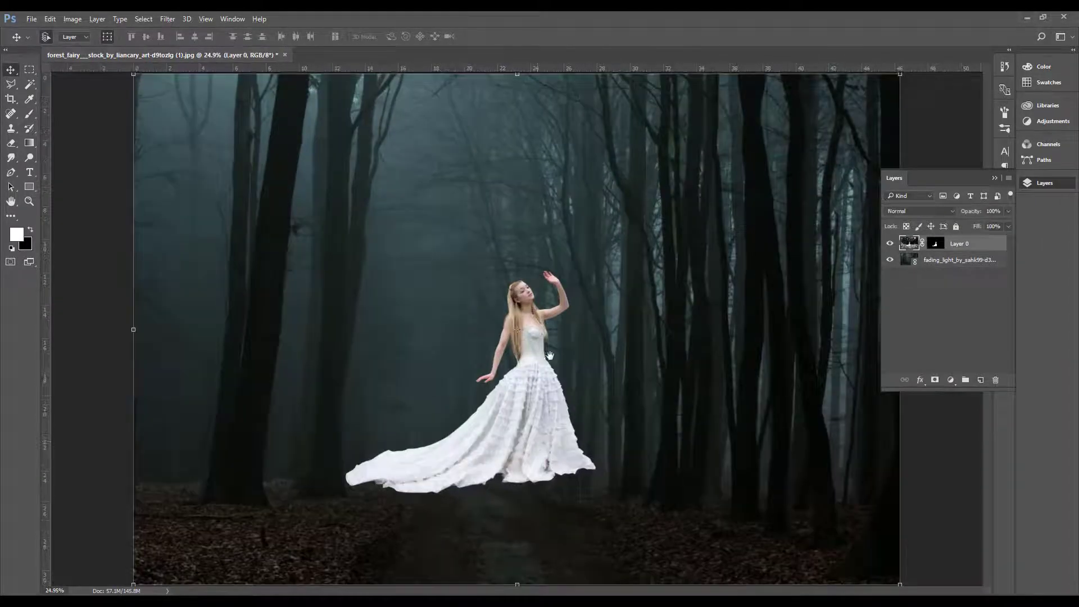
right_click(935, 247)
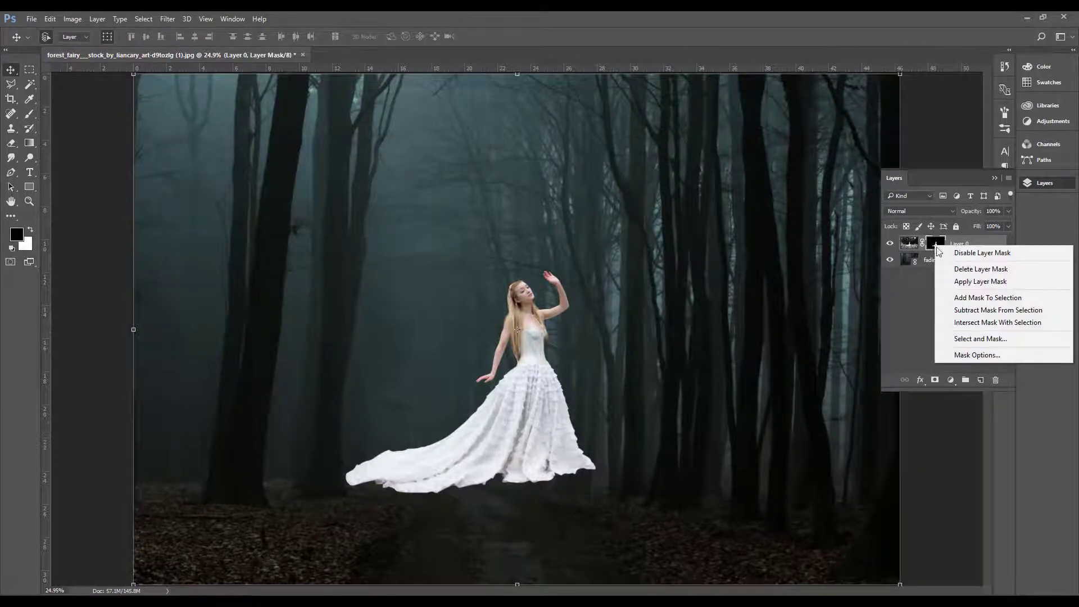
click(959, 281)
Move the woman lower on the forest path, then raise her slightly
drag(534, 388, 529, 494)
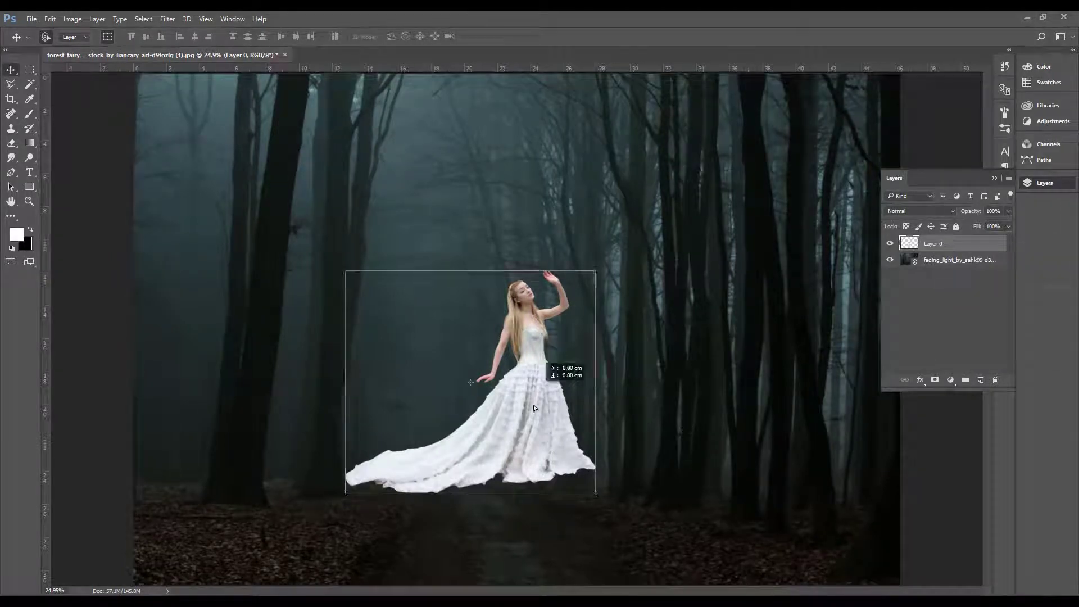
scroll(528, 502, down, 2)
scroll(529, 502, down, 2)
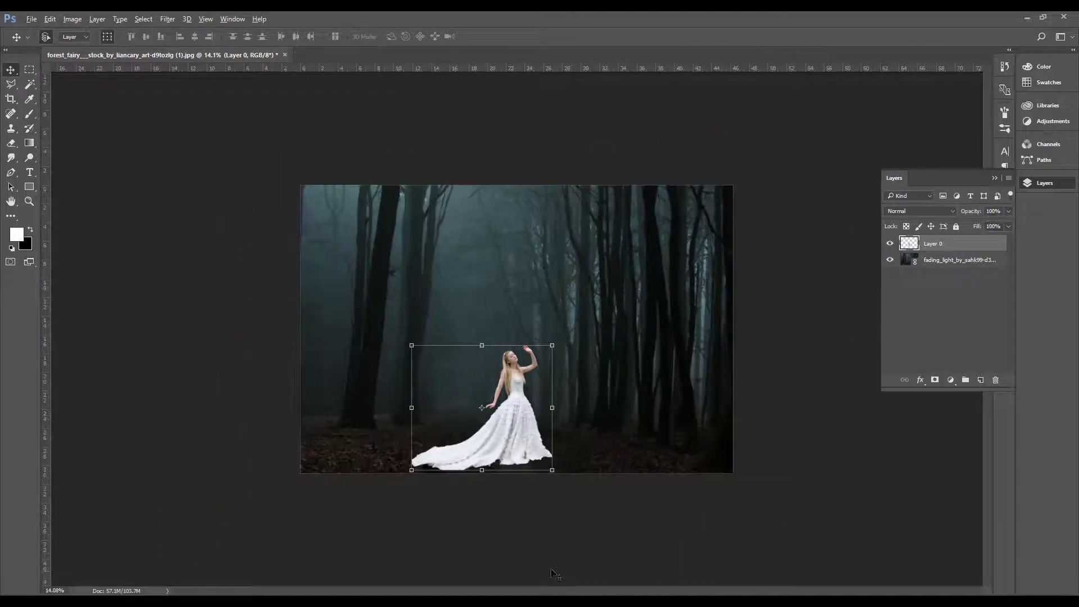
scroll(498, 457, up, 2)
scroll(498, 456, up, 1)
click(511, 461)
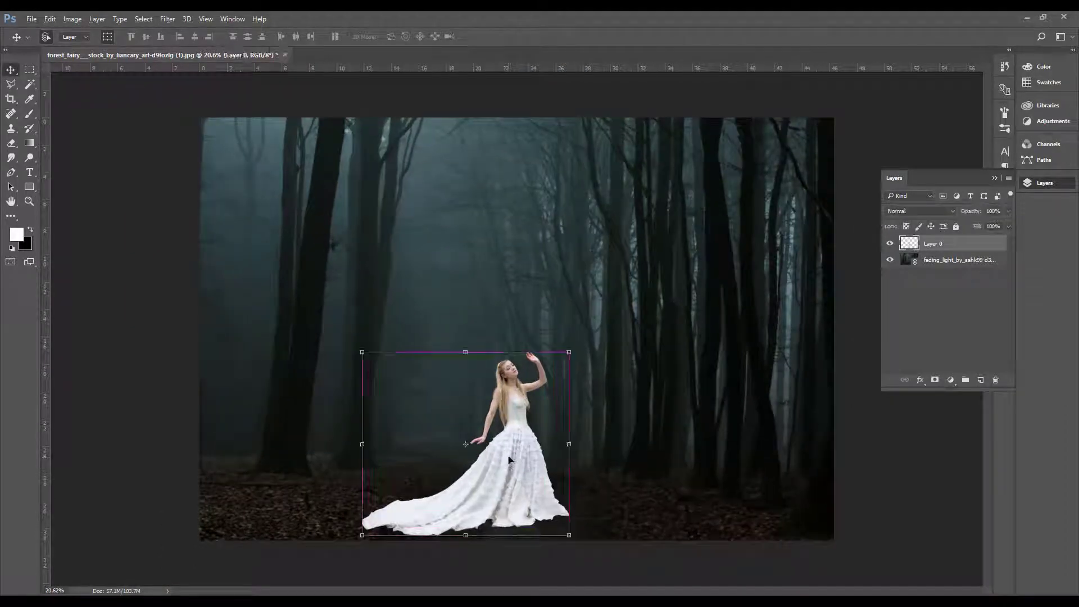
drag(510, 464, 510, 452)
Nudge the woman slightly right and select the forest background layer
scroll(569, 557, up, 2)
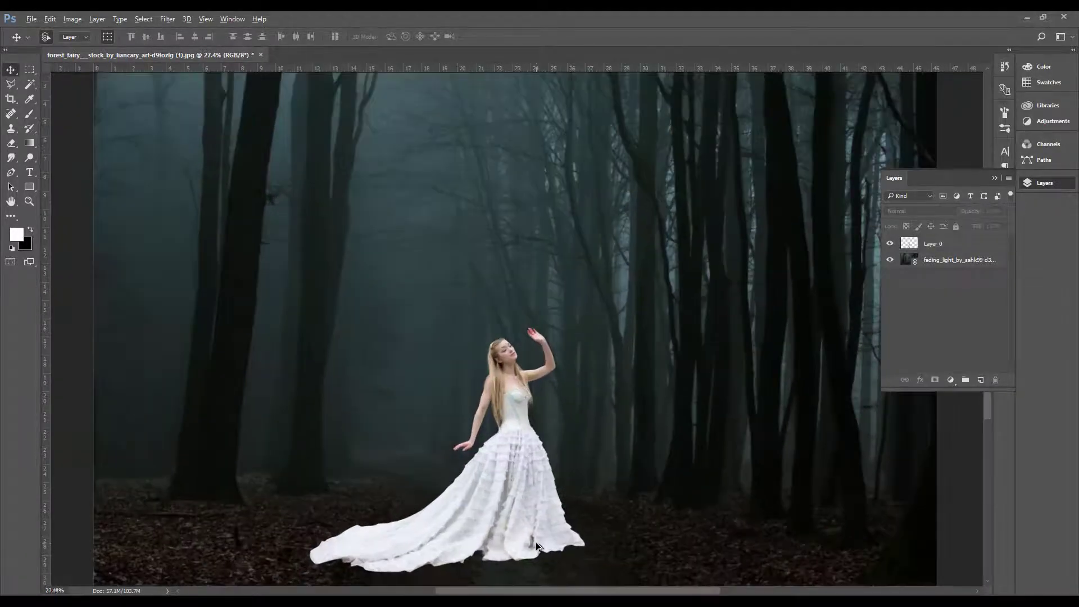
scroll(562, 539, up, 2)
scroll(534, 450, up, 1)
drag(503, 364, 516, 363)
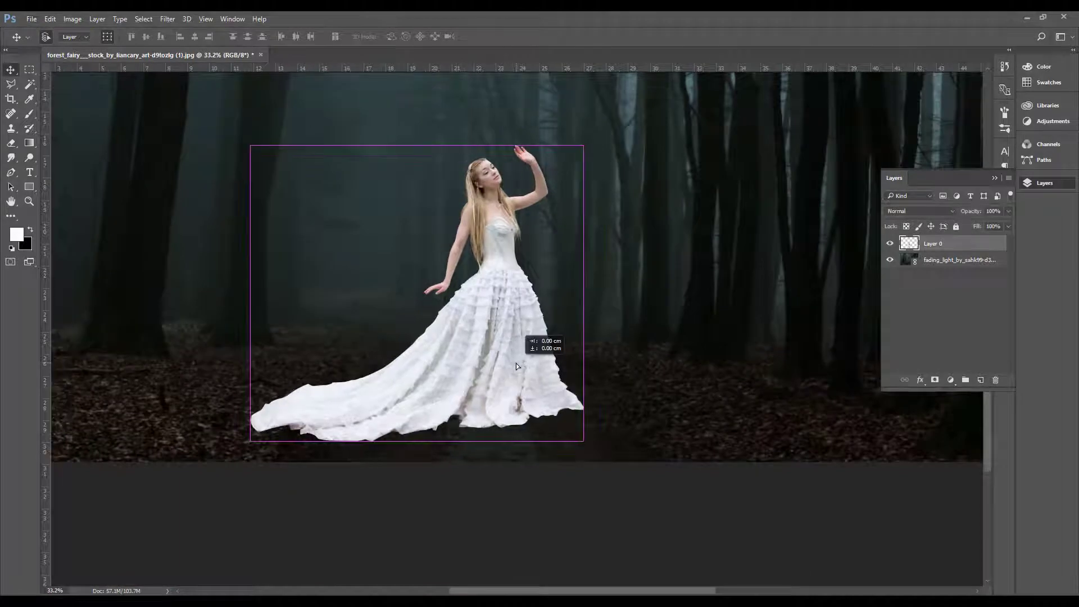
scroll(563, 495, down, 2)
click(692, 361)
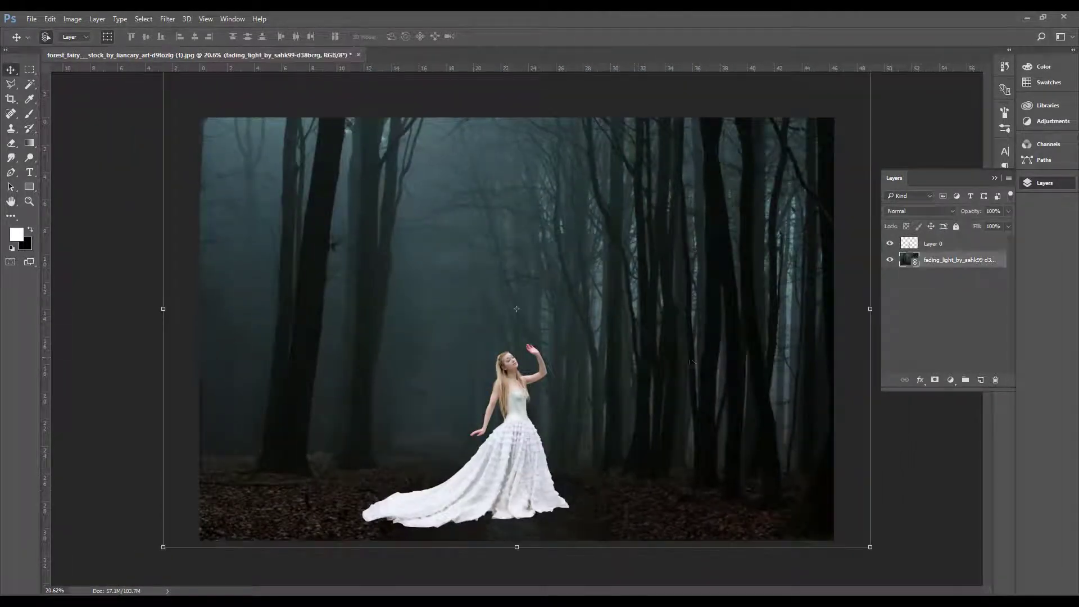
Blur the forest with a 26 px Tilt-Shift, keeping only a narrow band at the gown sharp
click(168, 18)
mouse_move(184, 153)
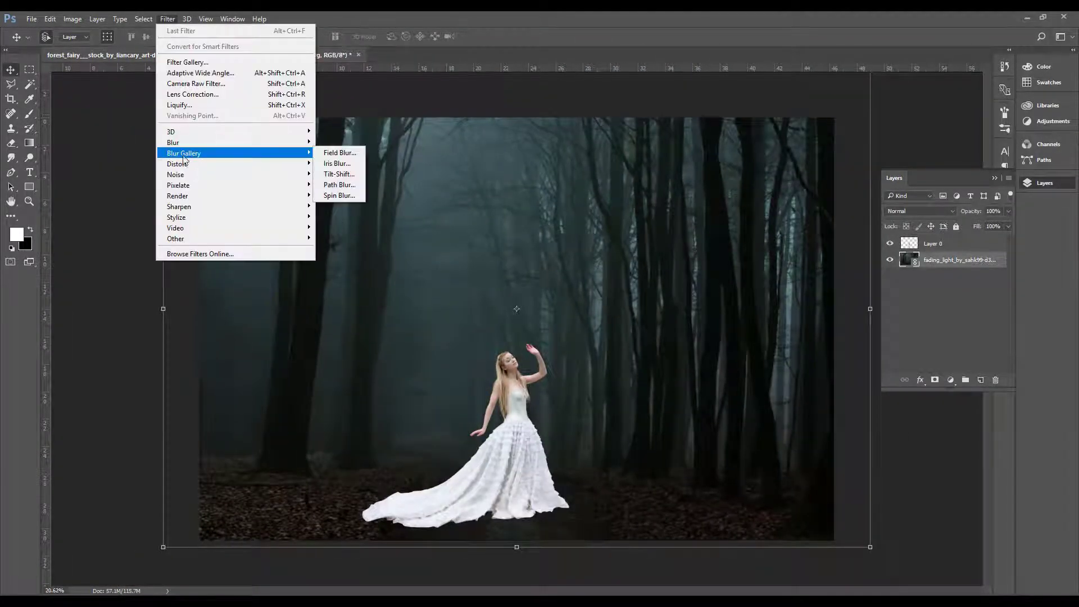
click(328, 175)
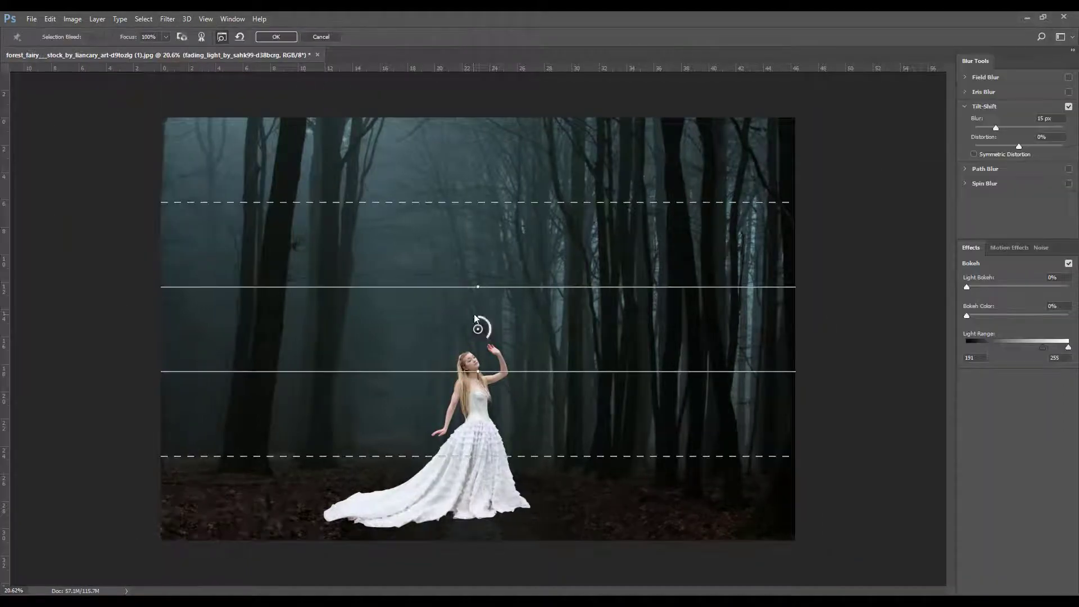
drag(478, 329, 464, 483)
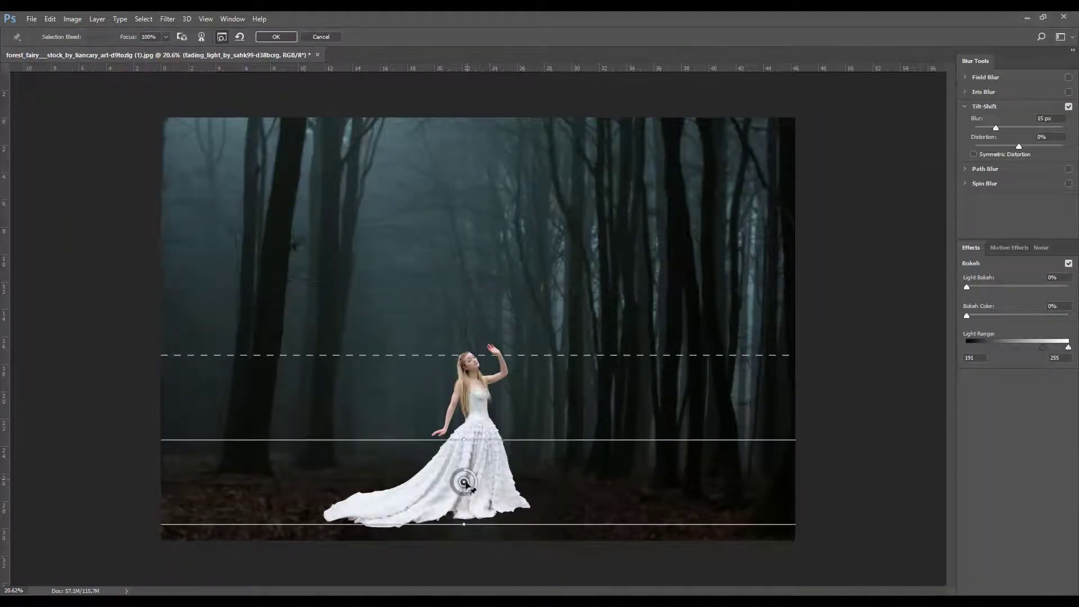
drag(471, 380, 461, 442)
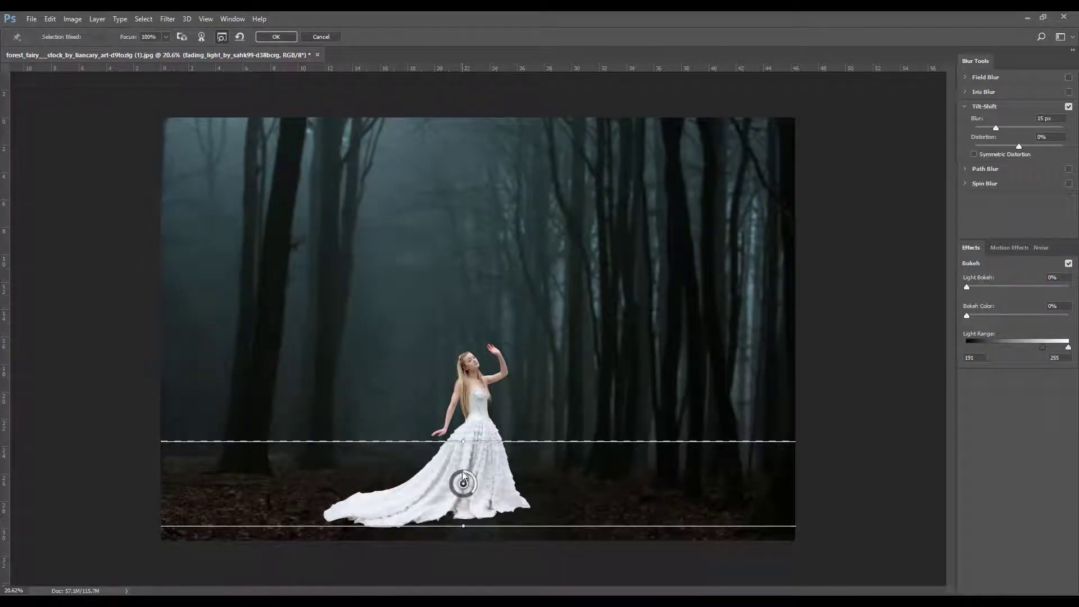
mouse_move(481, 441)
mouse_down()
mouse_move(481, 425)
mouse_move(474, 475)
mouse_up()
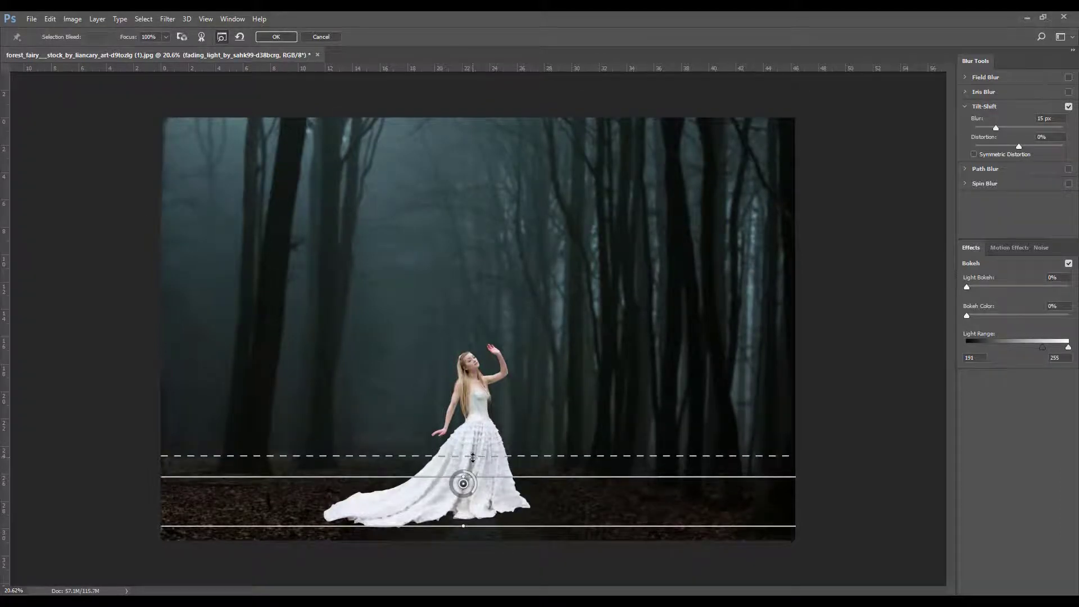
drag(476, 526, 463, 380)
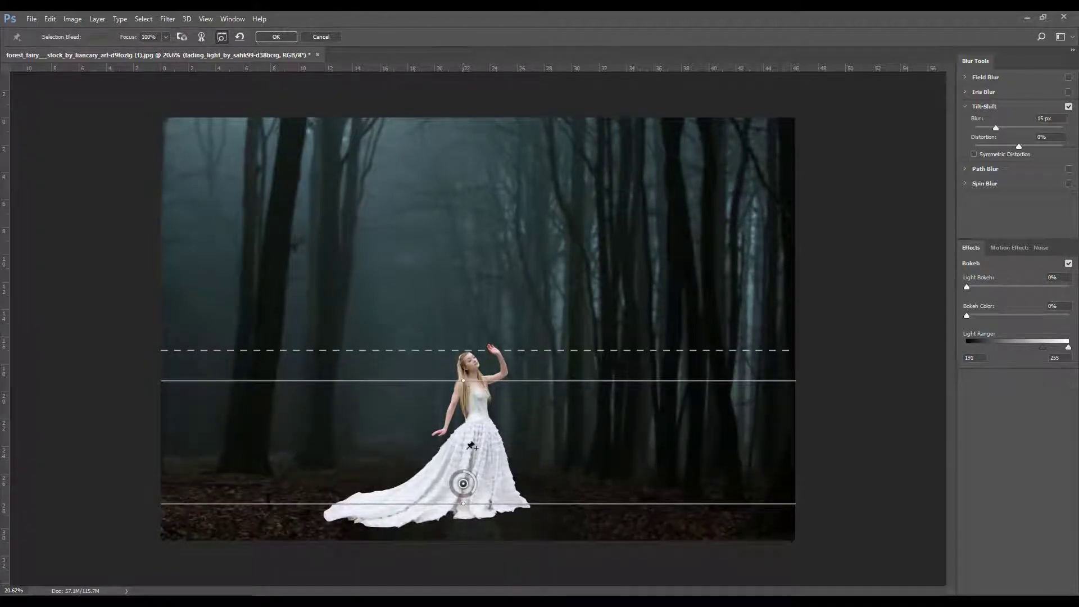
scroll(474, 442, down, 1)
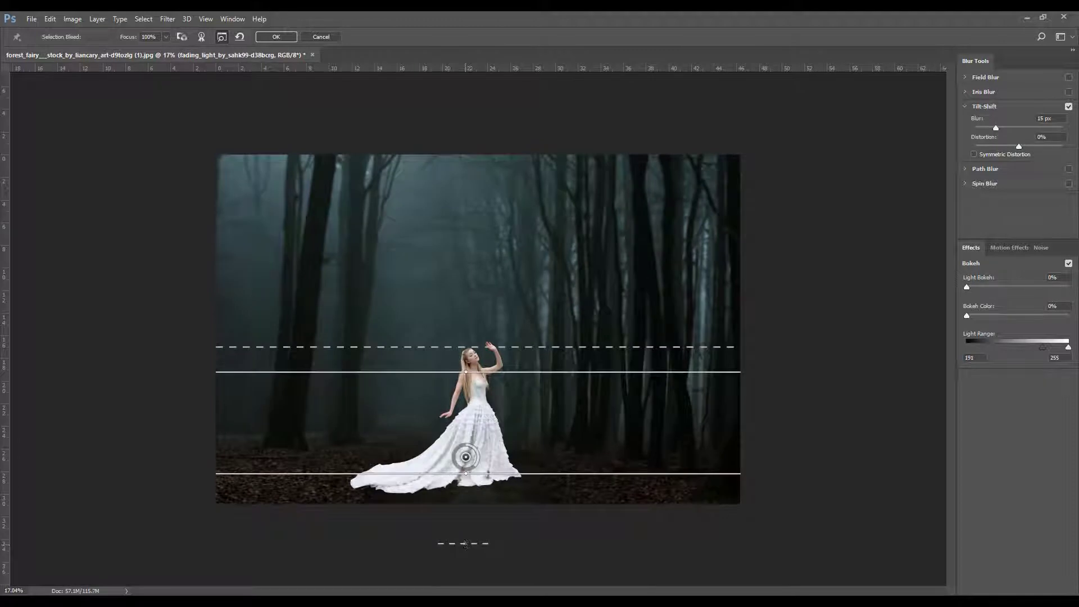
drag(467, 543, 467, 489)
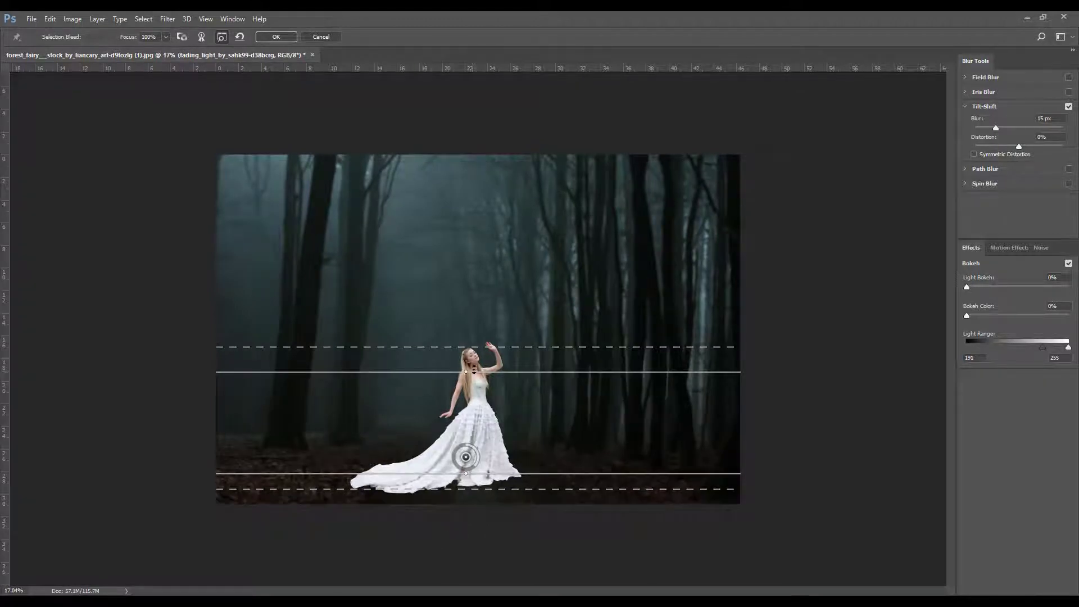
drag(474, 371, 473, 457)
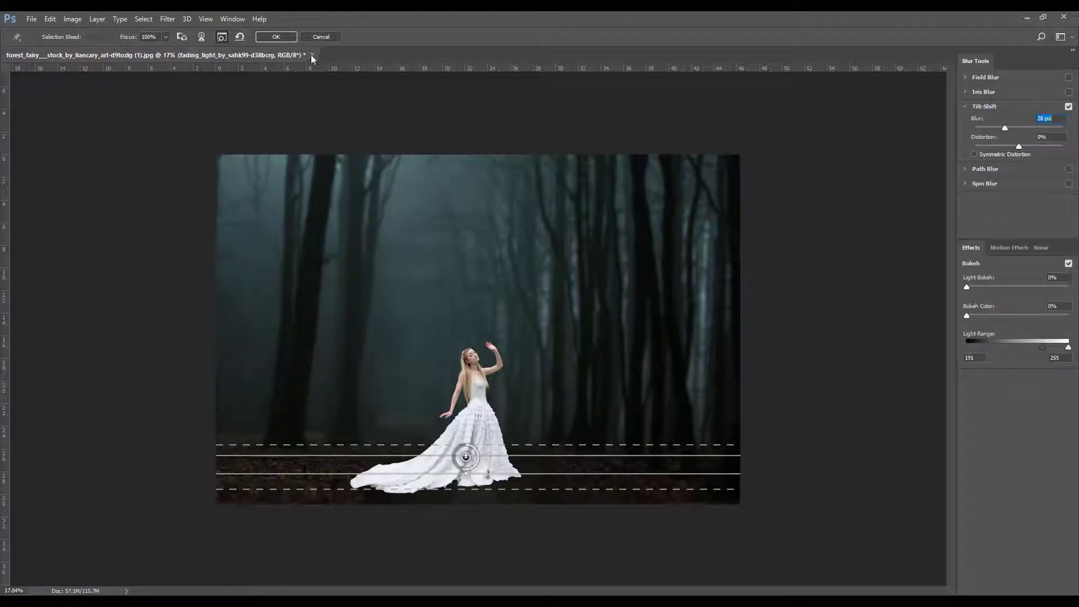
click(293, 40)
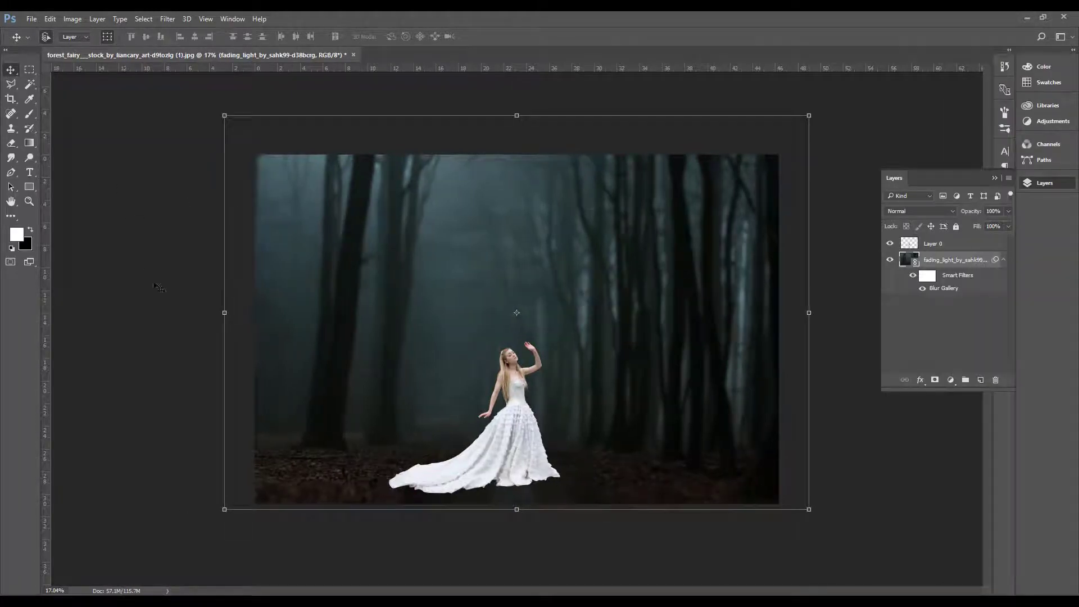
click(159, 288)
Move the woman up the path and add a new empty layer beneath her
scroll(514, 331, up, 3)
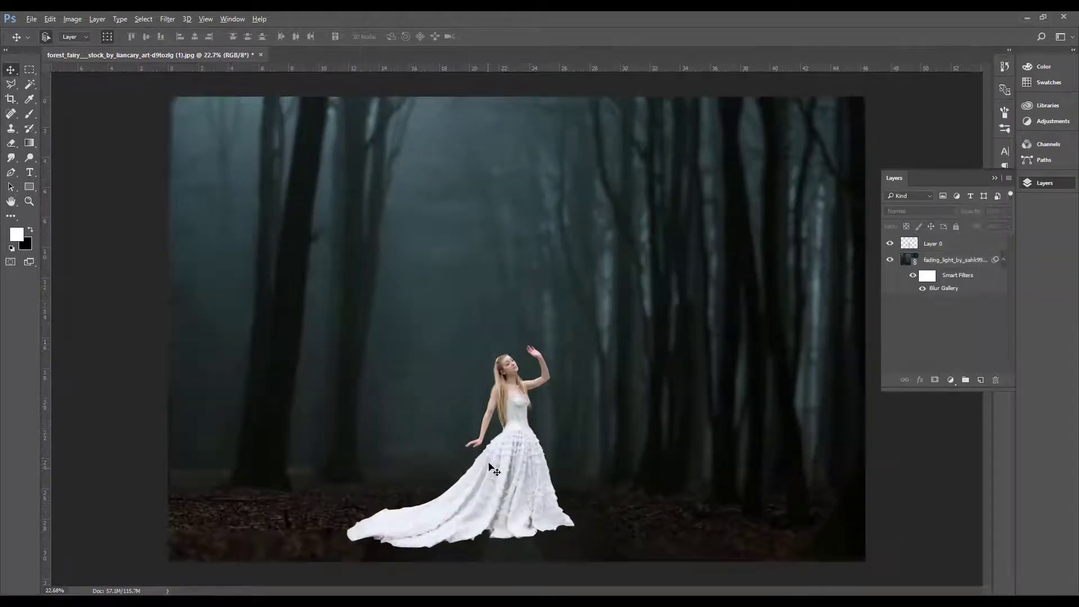
drag(500, 468, 533, 287)
scroll(514, 463, down, 1)
scroll(523, 479, up, 2)
scroll(523, 479, up, 3)
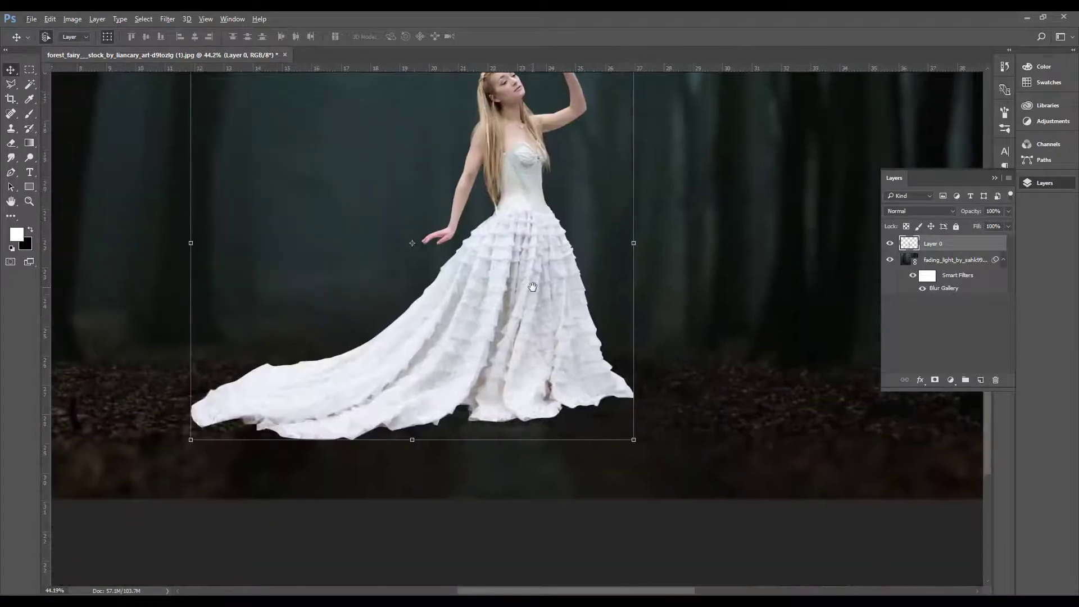
click(980, 380)
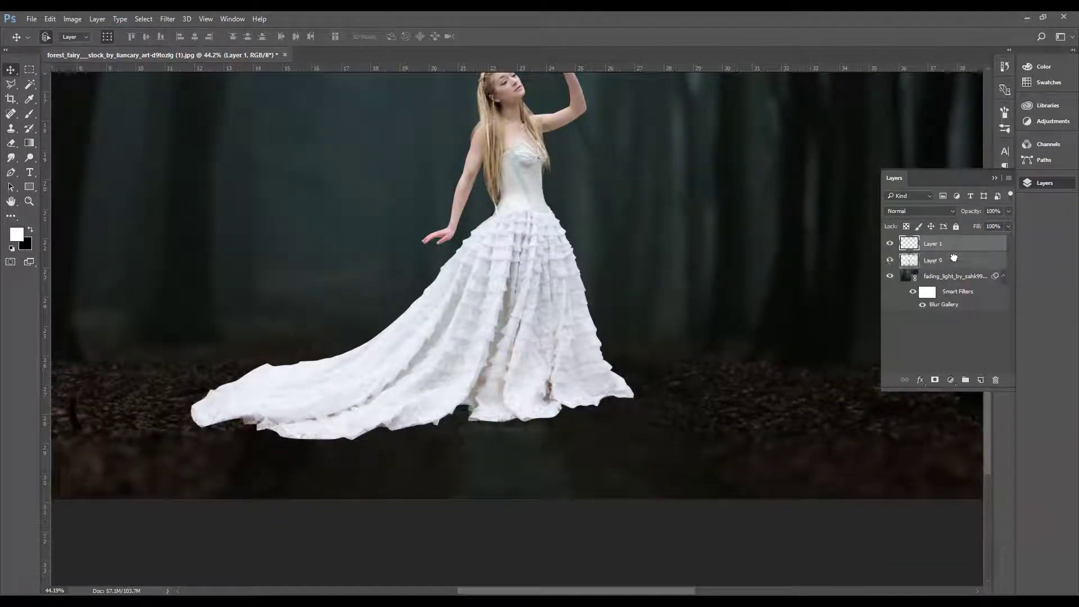
drag(971, 258, 962, 264)
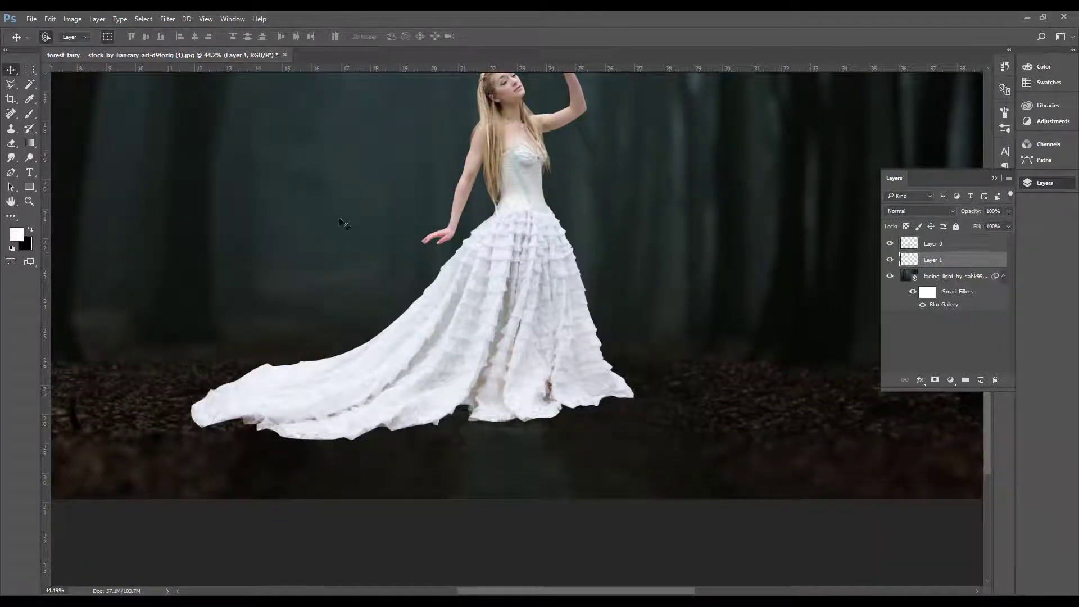
Paint a black shadow along the dress hem with a round brush at 35% opacity
click(30, 113)
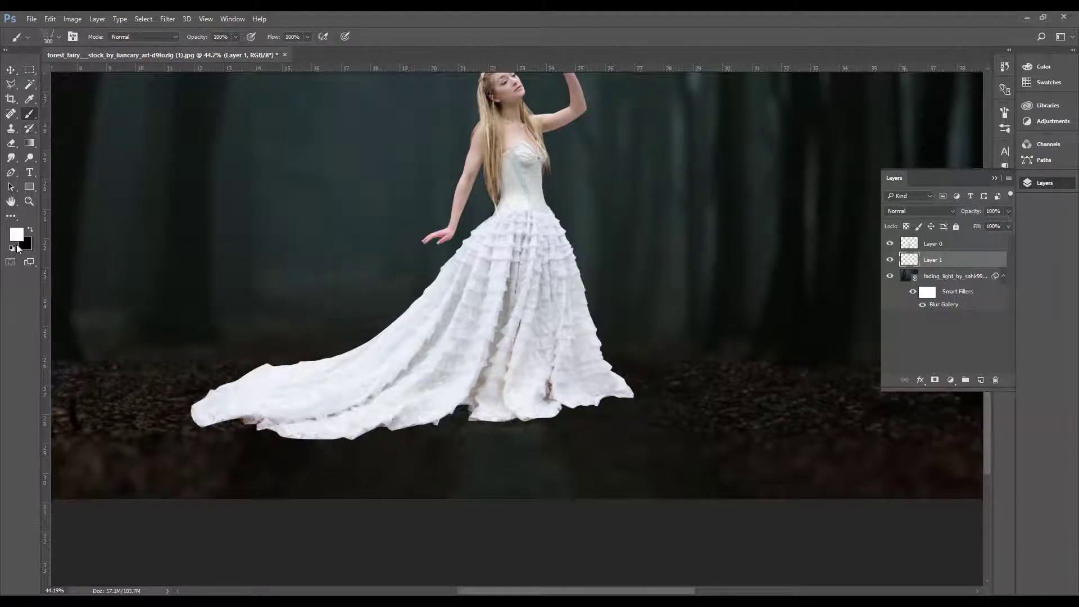
click(30, 230)
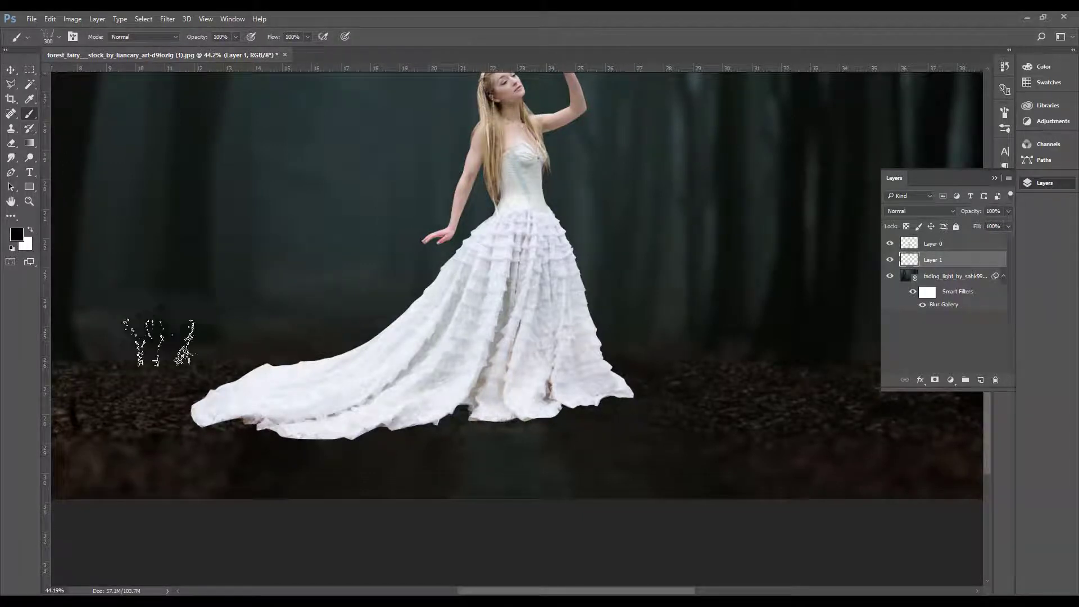
click(59, 36)
click(24, 119)
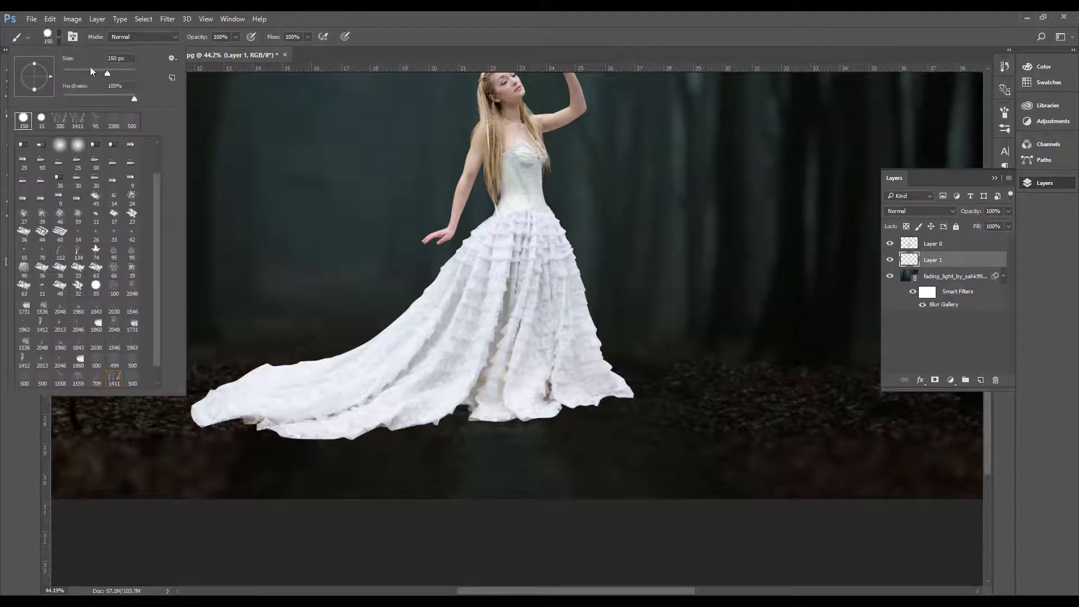
click(59, 41)
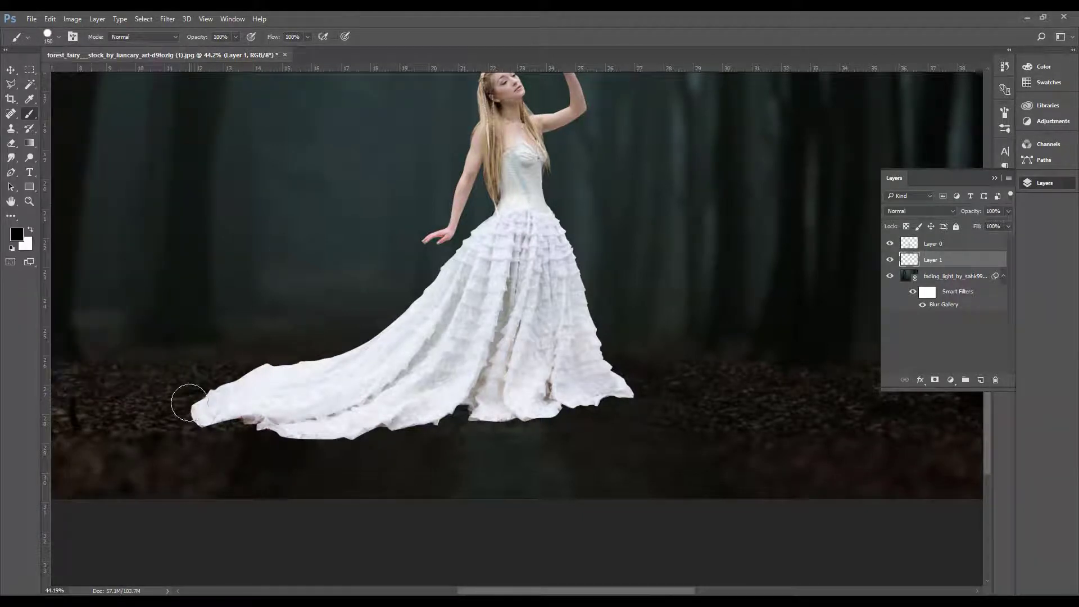
drag(231, 49, 201, 53)
key(bracketleft)
key(bracketleft)
mouse_move(215, 420)
mouse_down()
mouse_move(293, 430)
mouse_move(609, 394)
mouse_up()
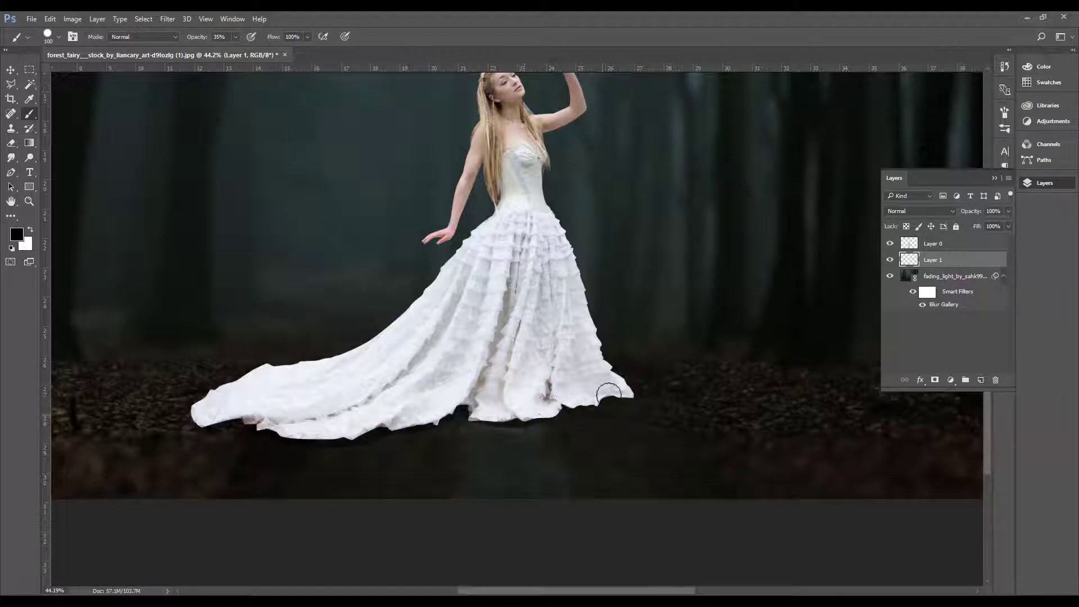
Soften the shadow with a radius 9 Gaussian Blur, then select the forest layer
key(v)
click(168, 19)
mouse_move(173, 143)
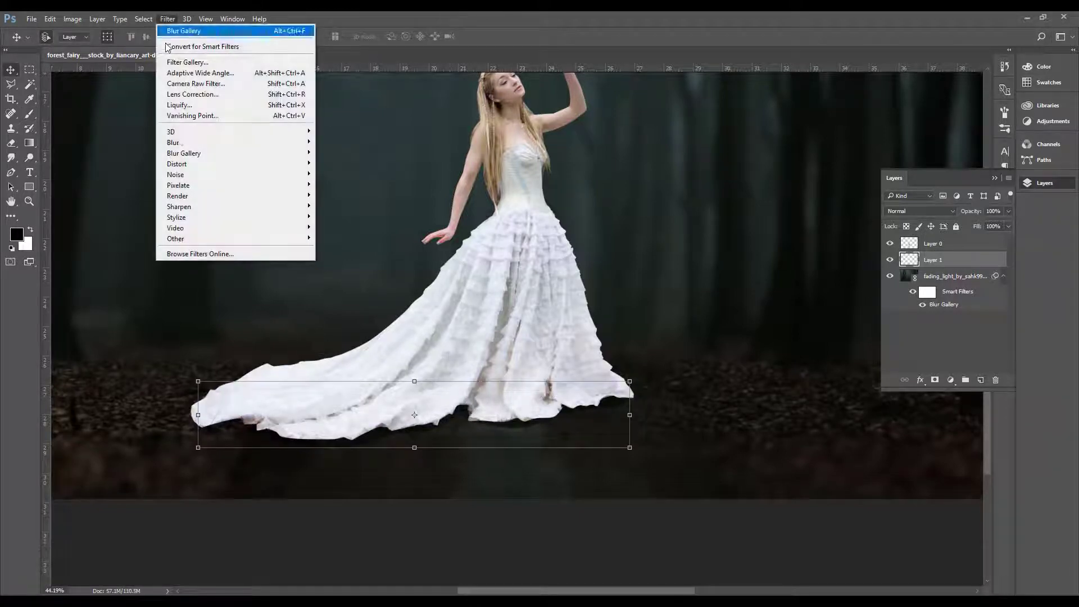
click(333, 184)
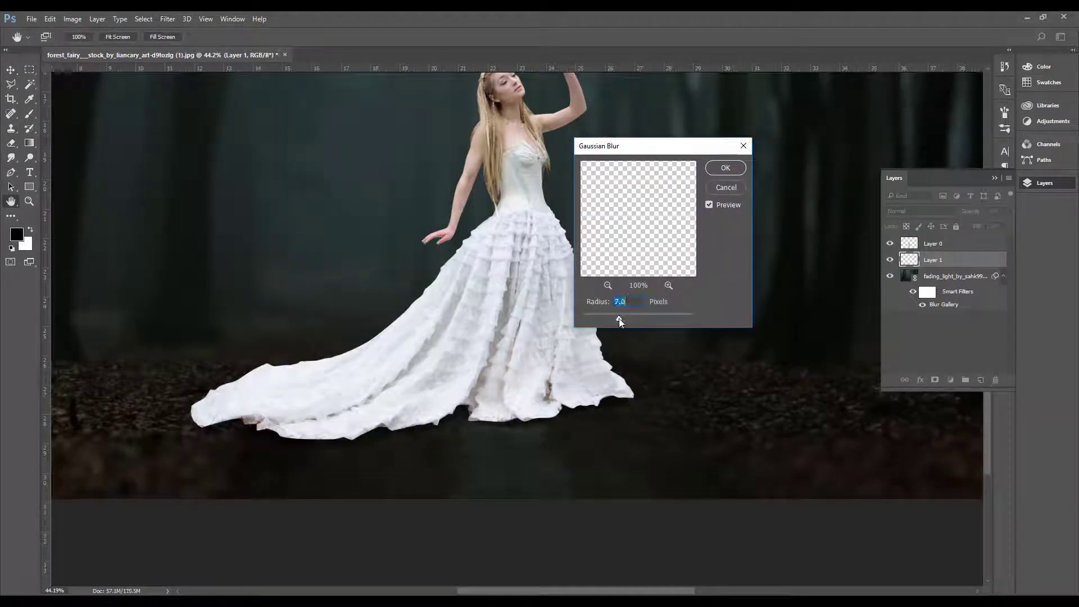
click(726, 168)
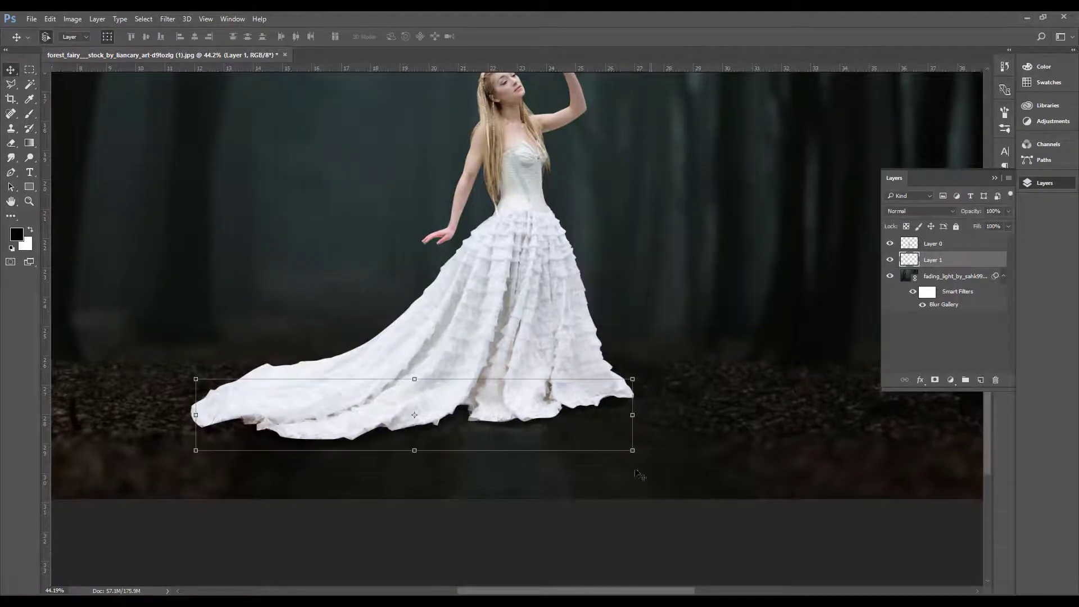
click(642, 509)
click(600, 413)
scroll(600, 410, down, 2)
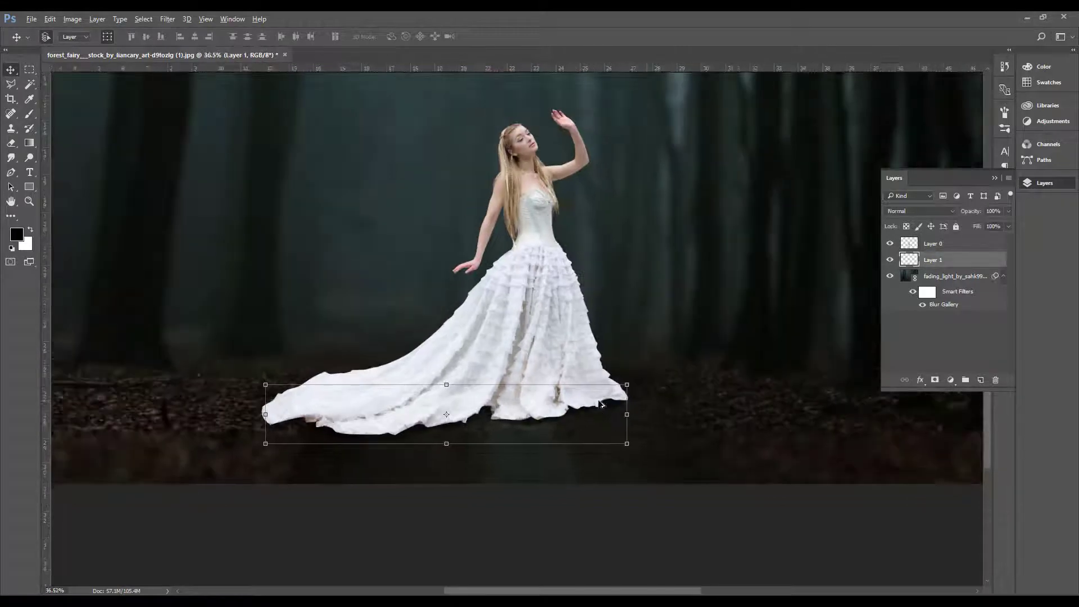
scroll(600, 408, down, 2)
scroll(601, 404, down, 1)
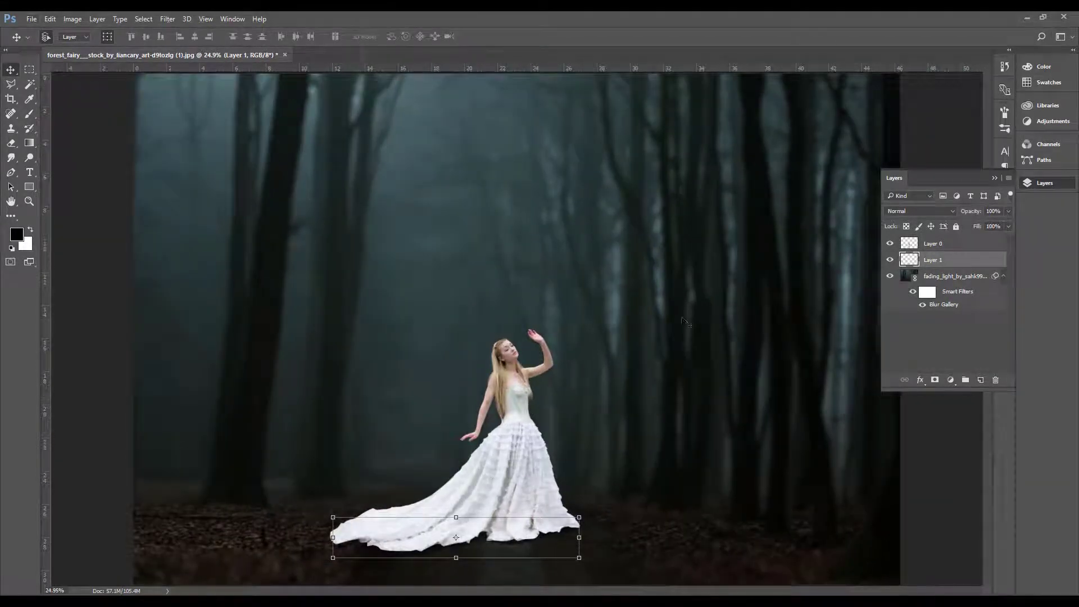
click(686, 322)
Add a clipped Color Balance adjustment warming the forest midtones toward red and magenta
click(950, 380)
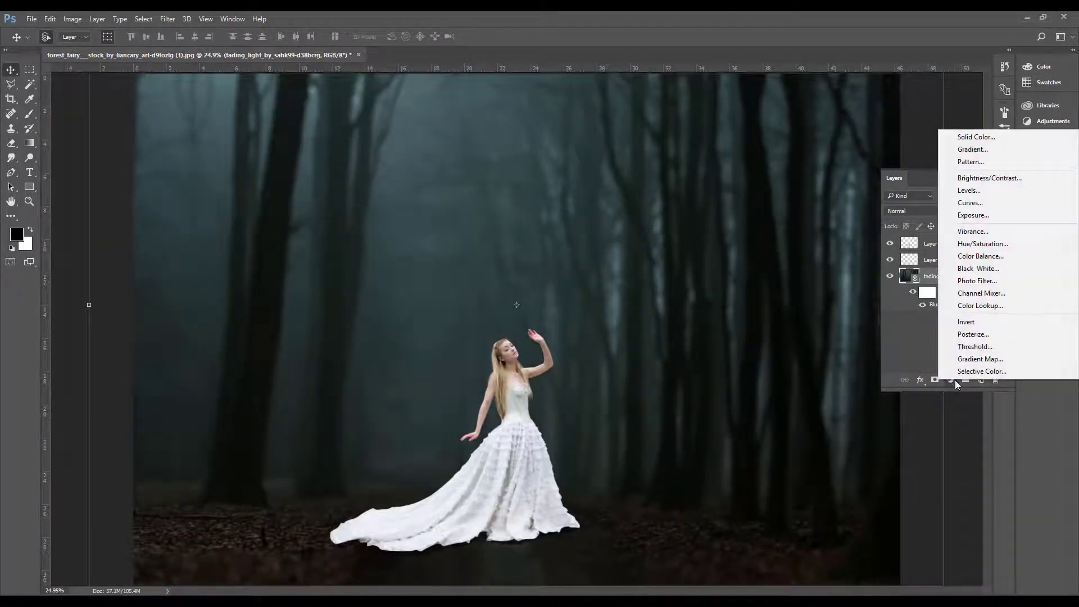
click(972, 255)
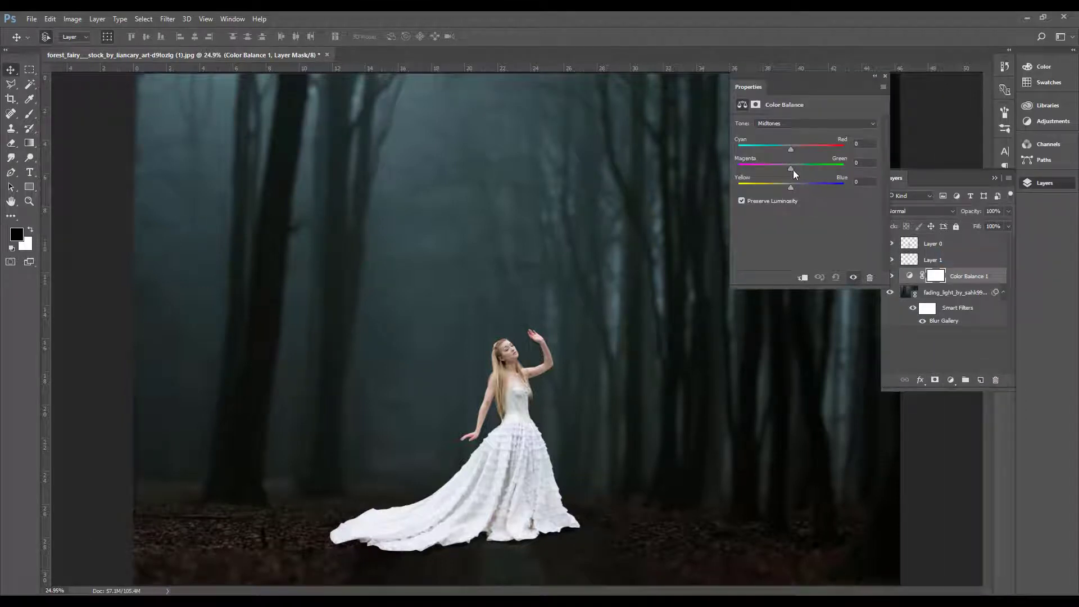
click(803, 277)
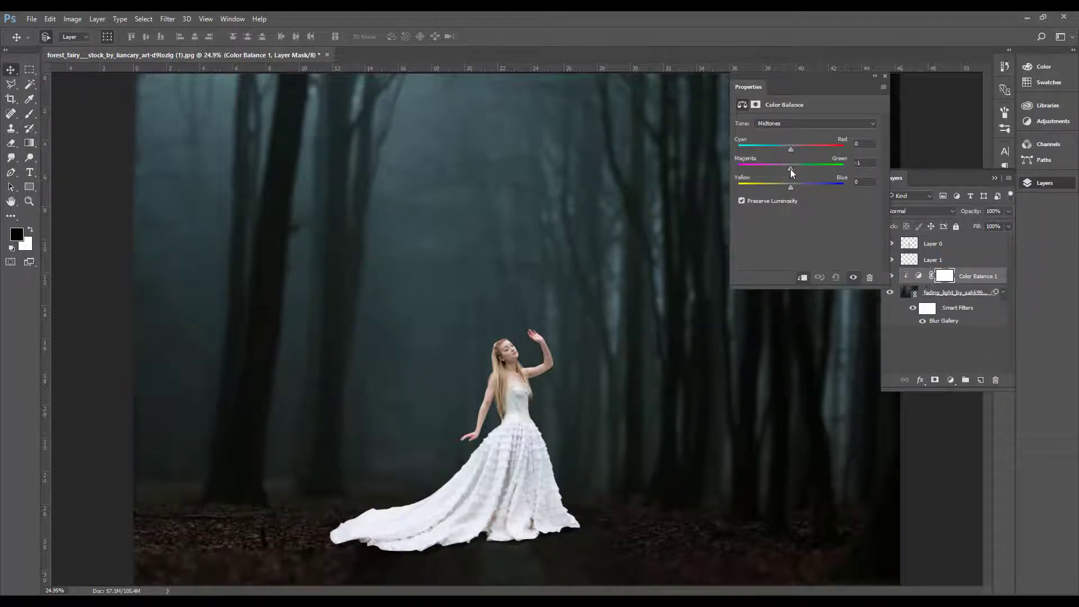
drag(791, 169, 793, 149)
drag(784, 188, 788, 188)
drag(794, 149, 797, 150)
click(885, 77)
Add a clipped Hue/Saturation adjustment (Hue -9, Saturation -7, Lightness -6) and fit on screen
click(951, 380)
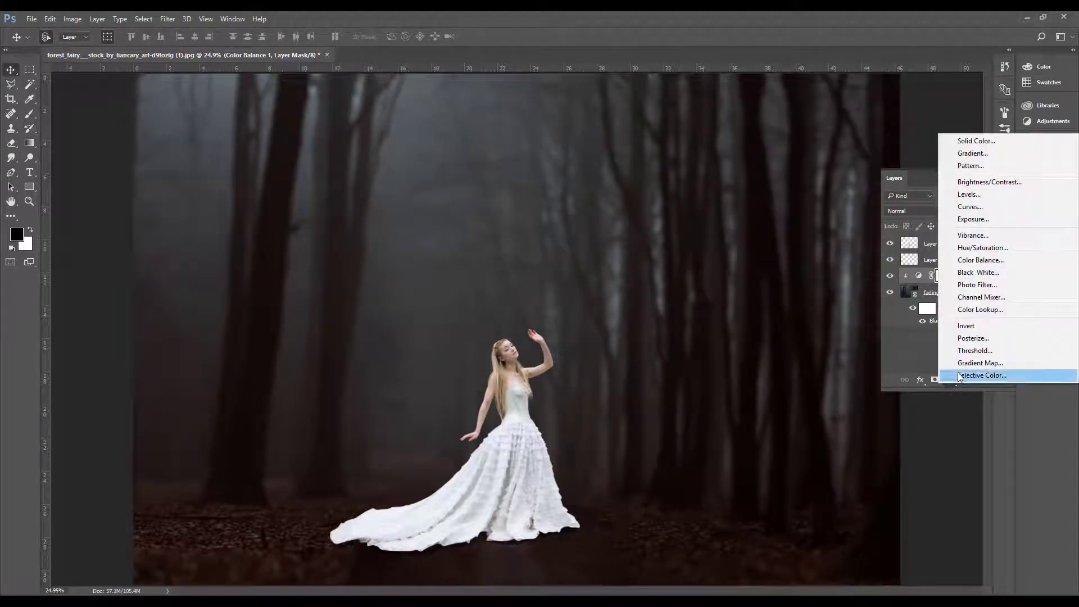
click(980, 248)
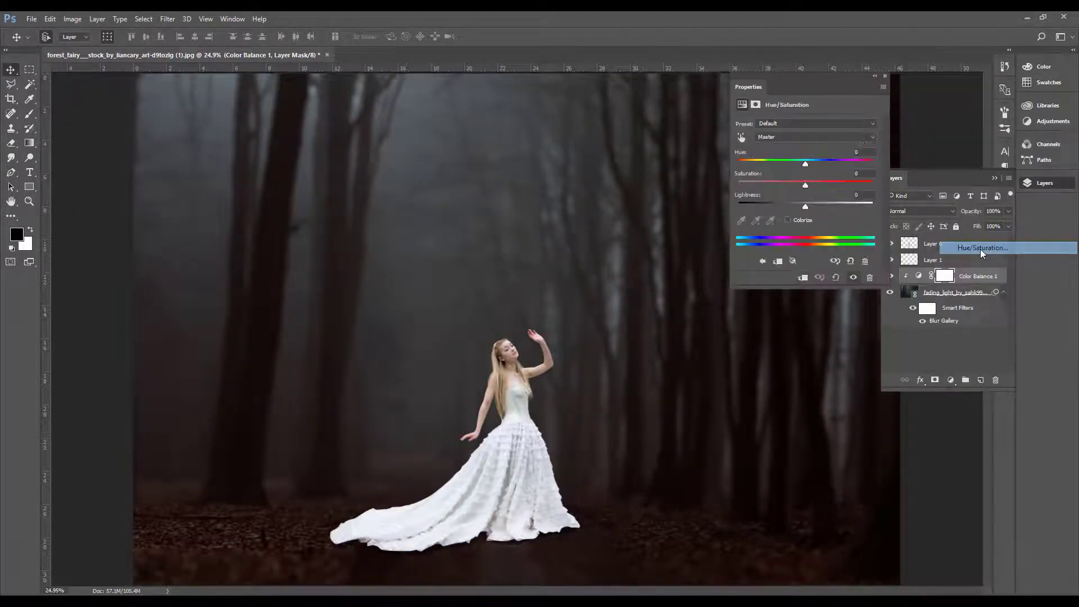
click(802, 284)
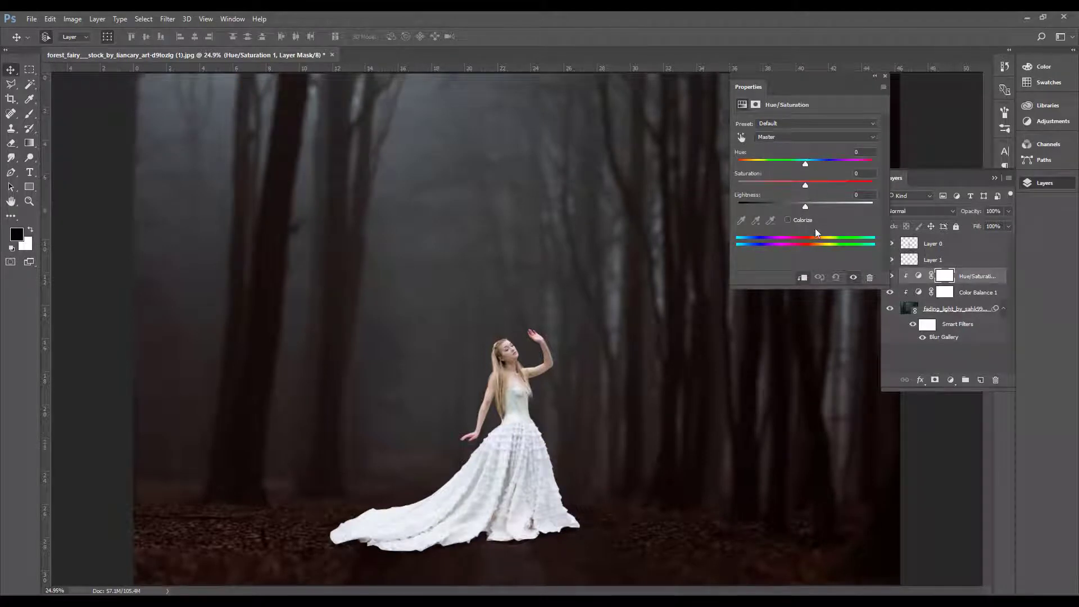
click(805, 187)
drag(816, 187, 791, 163)
drag(805, 207, 797, 205)
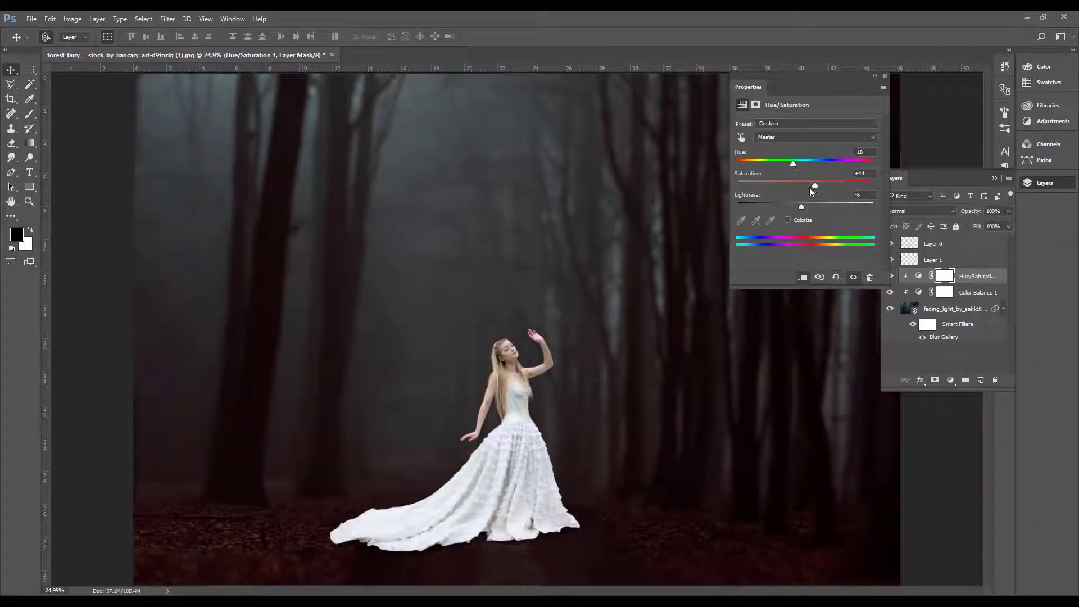
drag(814, 185, 805, 185)
click(884, 77)
key(ctrl+0)
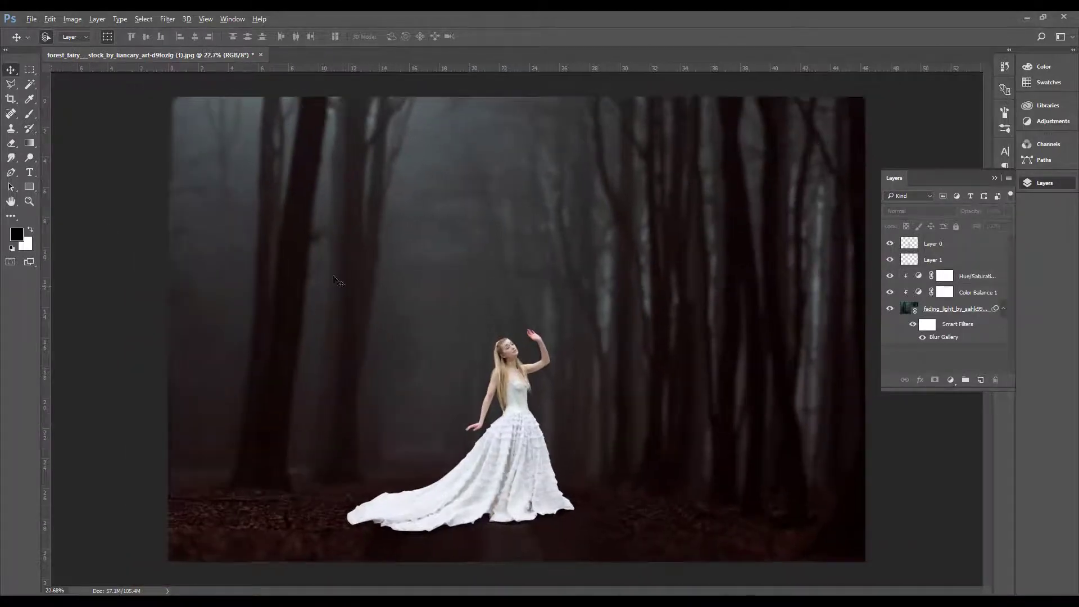
Place the elephant image, enlarge it about threefold beside the woman, and clip it to the grading
click(31, 19)
click(56, 227)
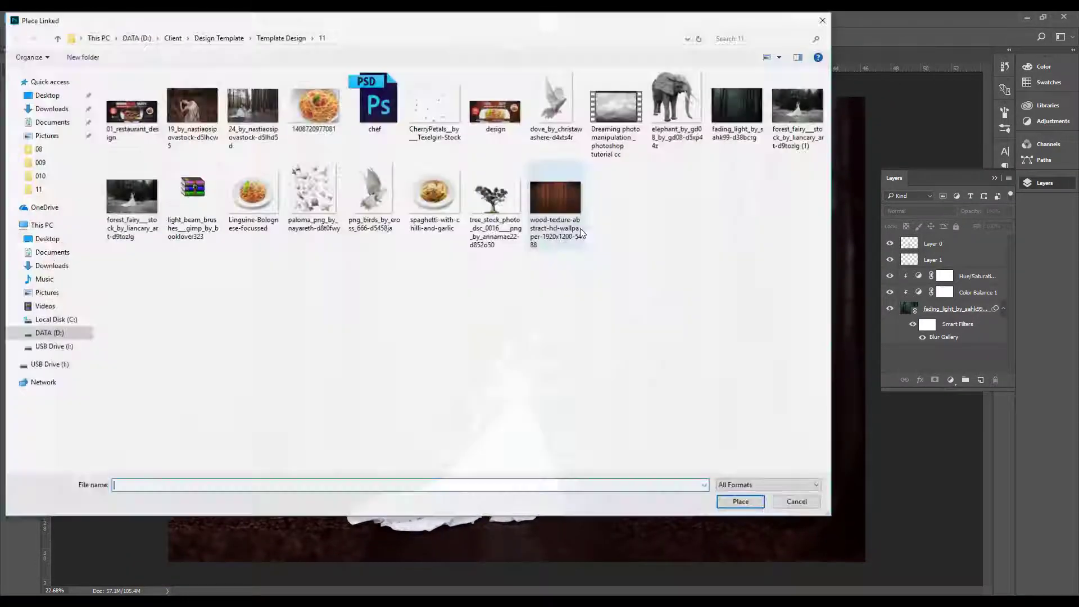
double_click(677, 107)
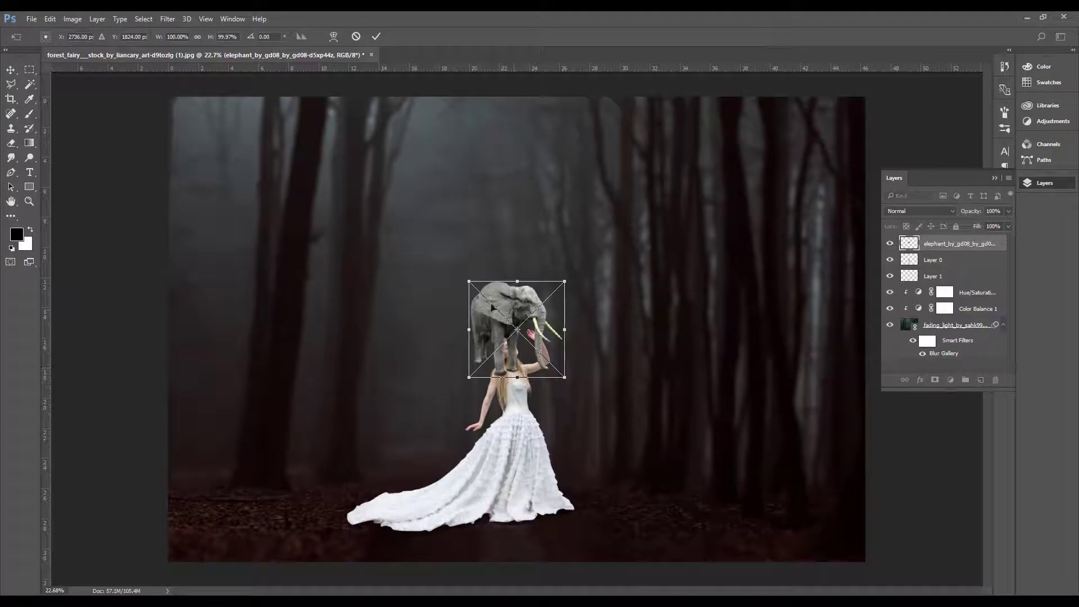
drag(469, 281, 381, 186)
drag(461, 291, 291, 357)
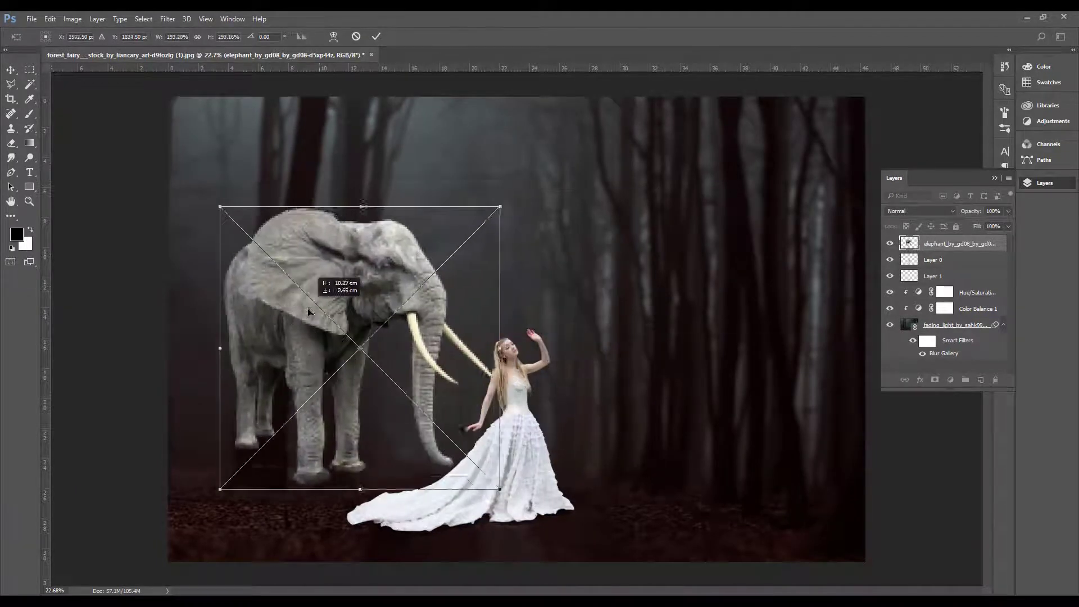
key(Return)
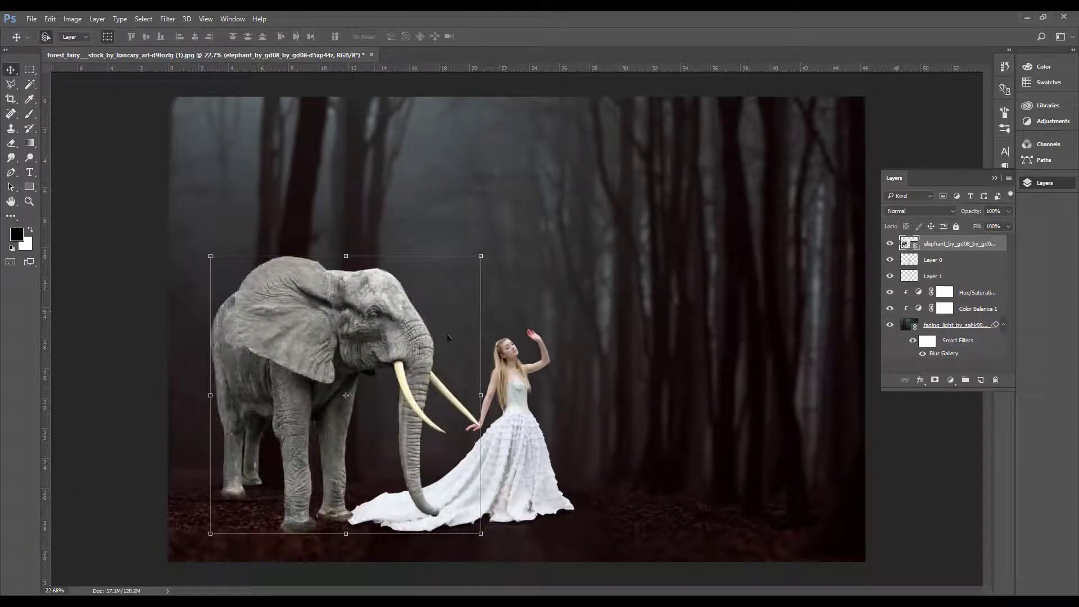
drag(367, 334, 356, 334)
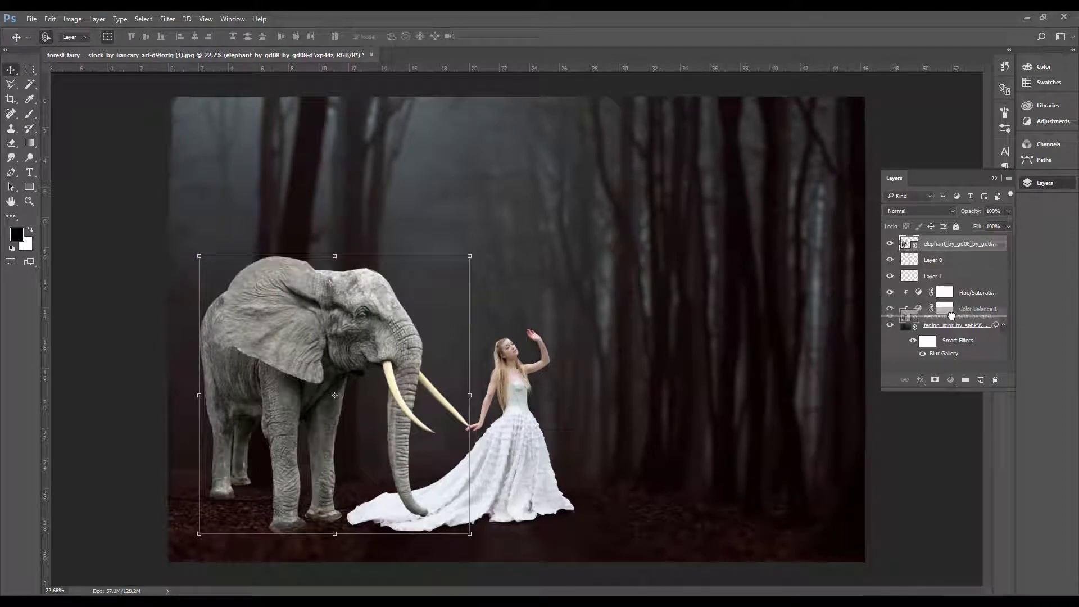
drag(951, 246, 950, 316)
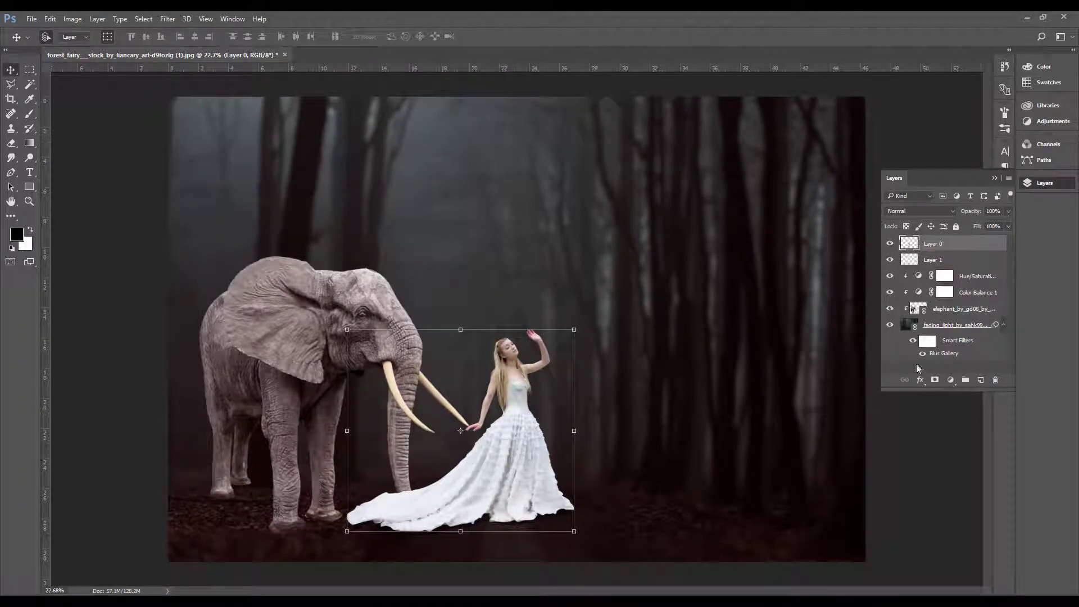
Mirror the woman and her shadow, shrink them near the trunk, and enlarge the elephant
shift+click(933, 260)
drag(517, 419, 606, 420)
key(ctrl+t)
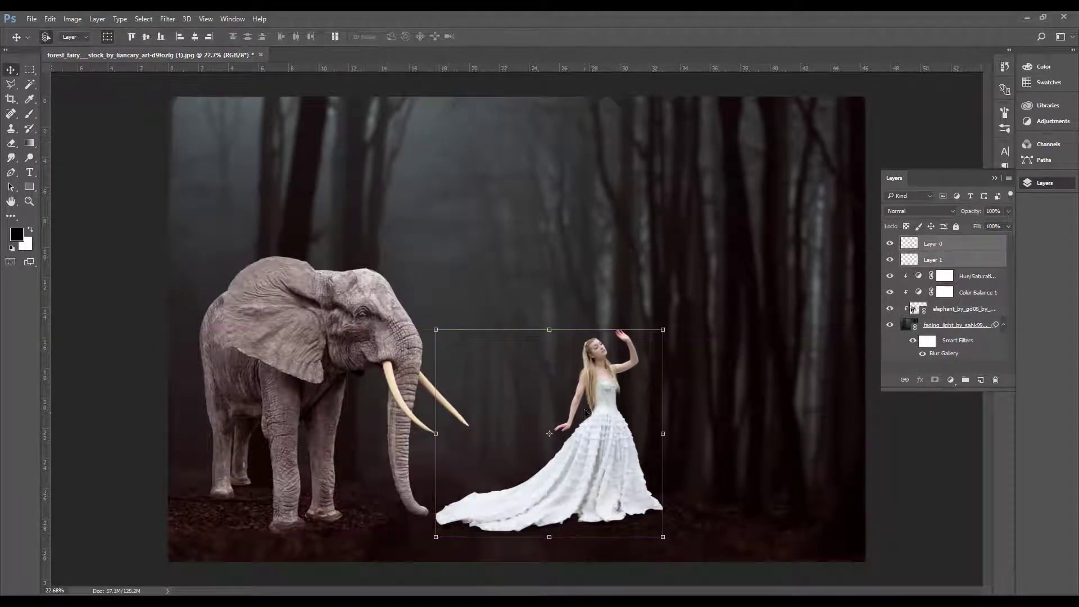
right_click(612, 426)
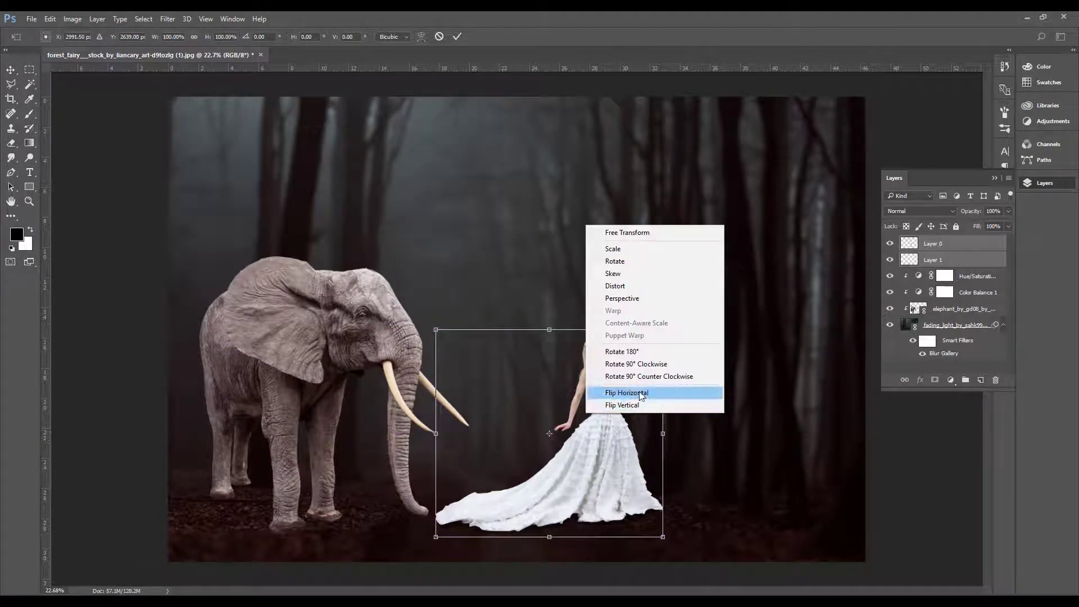
click(624, 392)
mouse_move(445, 340)
mouse_down()
mouse_move(495, 375)
mouse_move(496, 461)
mouse_up()
drag(579, 429, 589, 420)
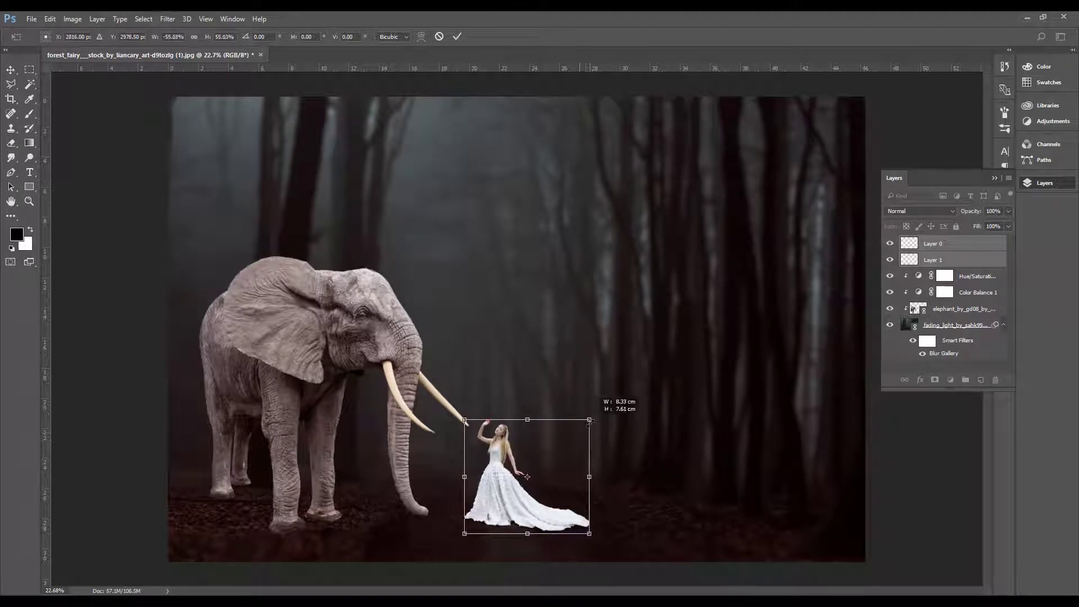
key(Return)
click(425, 340)
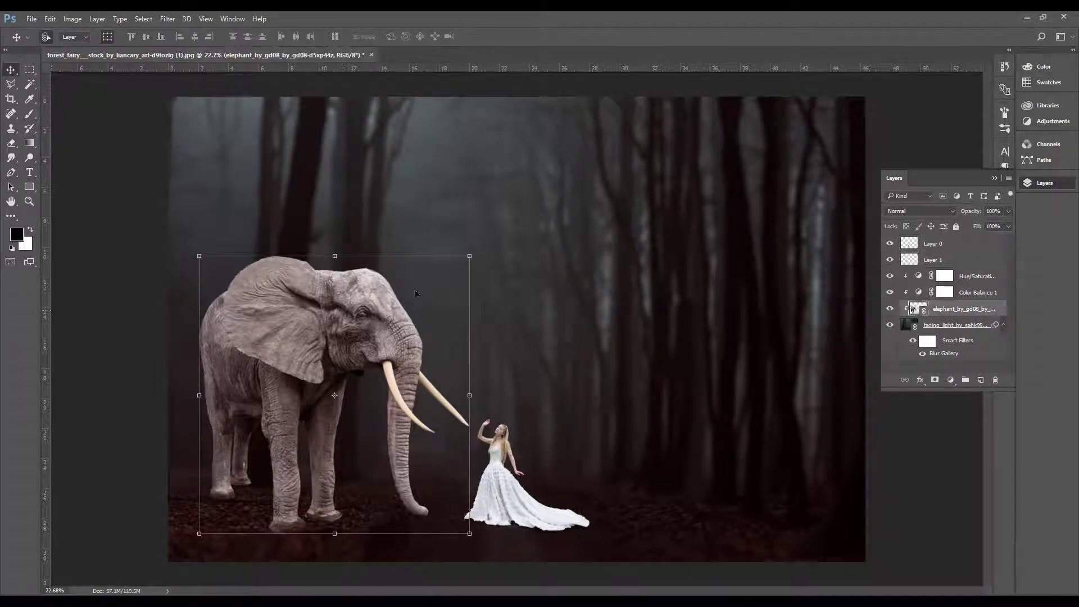
drag(469, 256, 553, 177)
Move the woman further right and scale the elephant up further toward the upper right
click(376, 36)
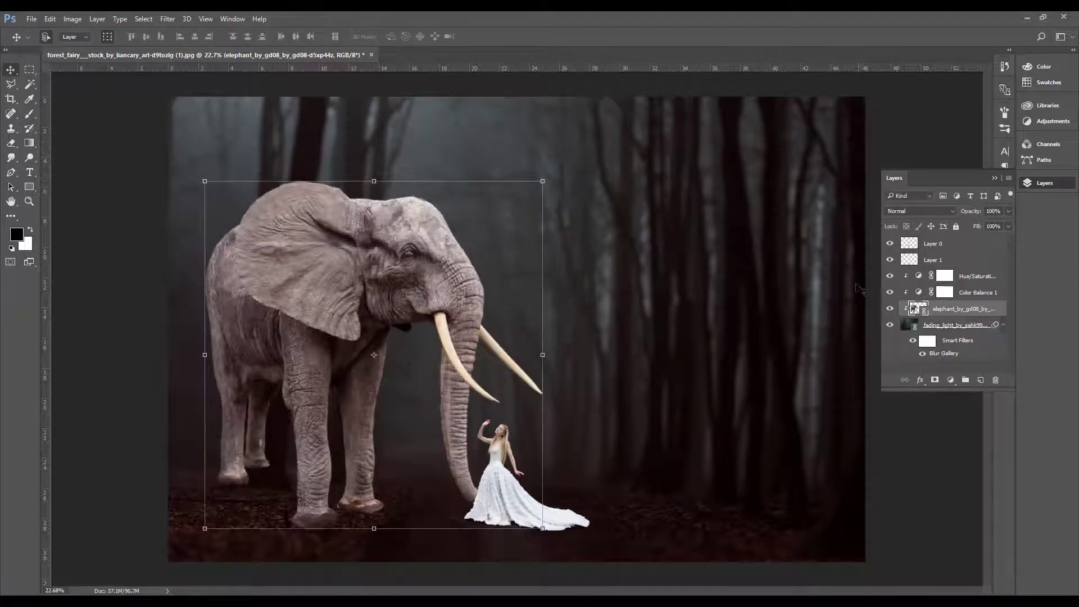
click(932, 248)
drag(527, 511, 597, 511)
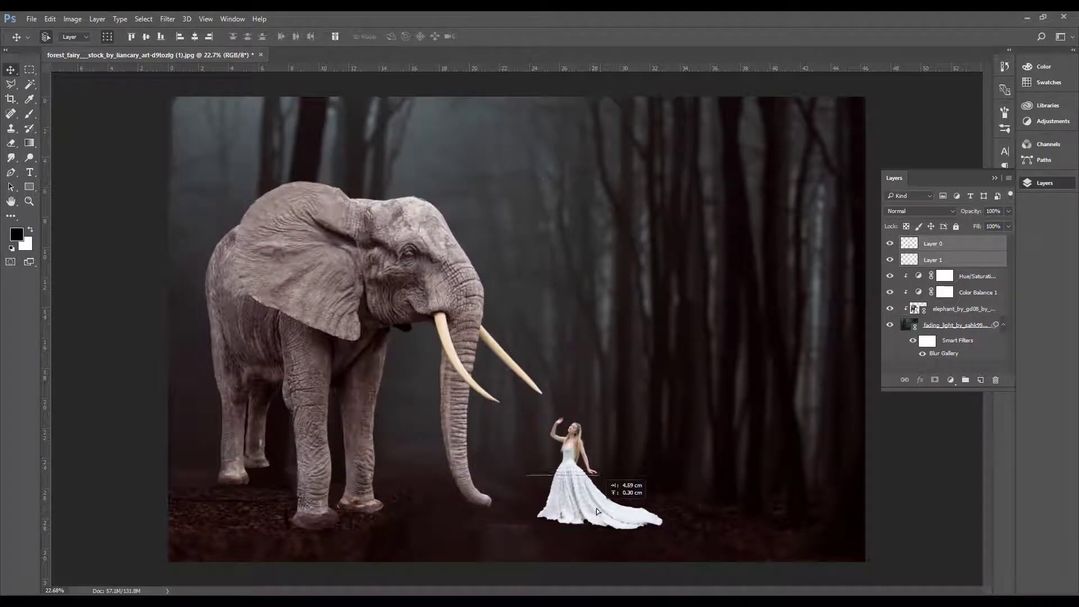
click(448, 277)
drag(543, 529, 578, 559)
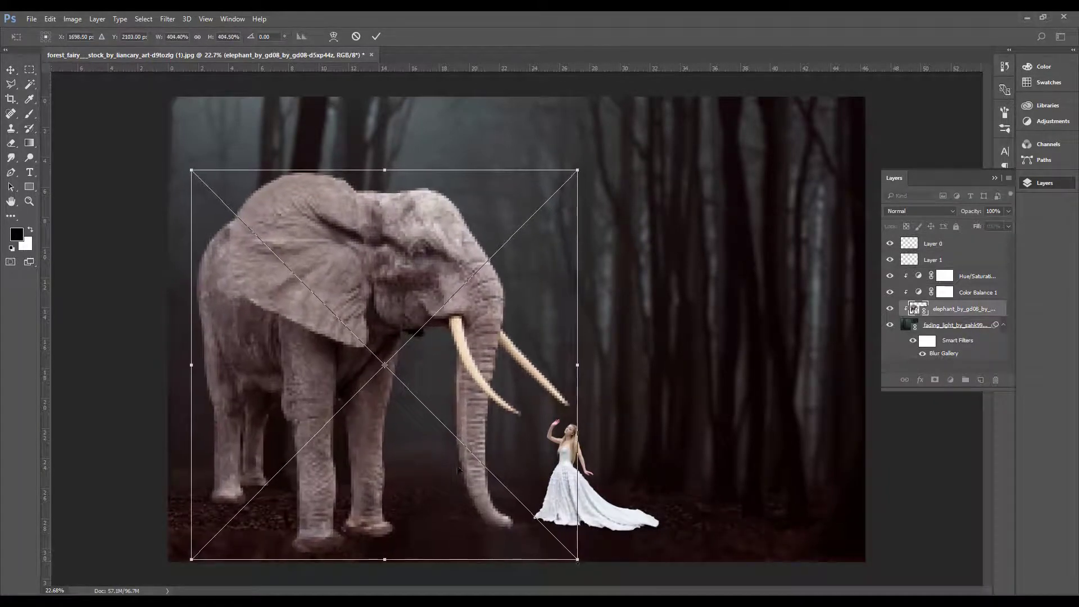
drag(583, 167, 617, 134)
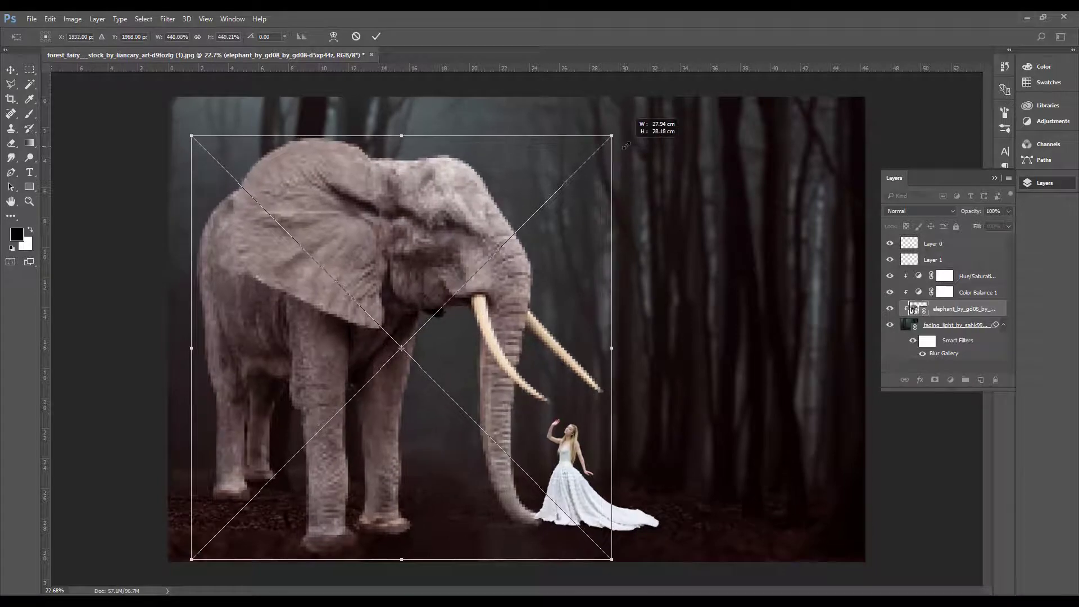
mouse_move(398, 379)
mouse_down()
mouse_move(398, 361)
mouse_move(402, 374)
mouse_up()
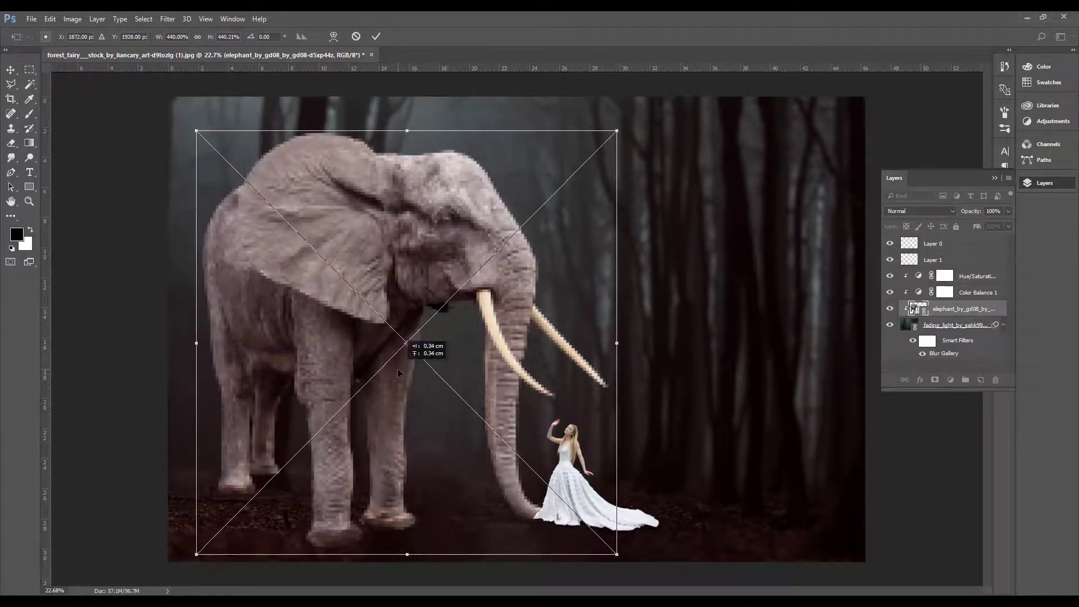
click(376, 36)
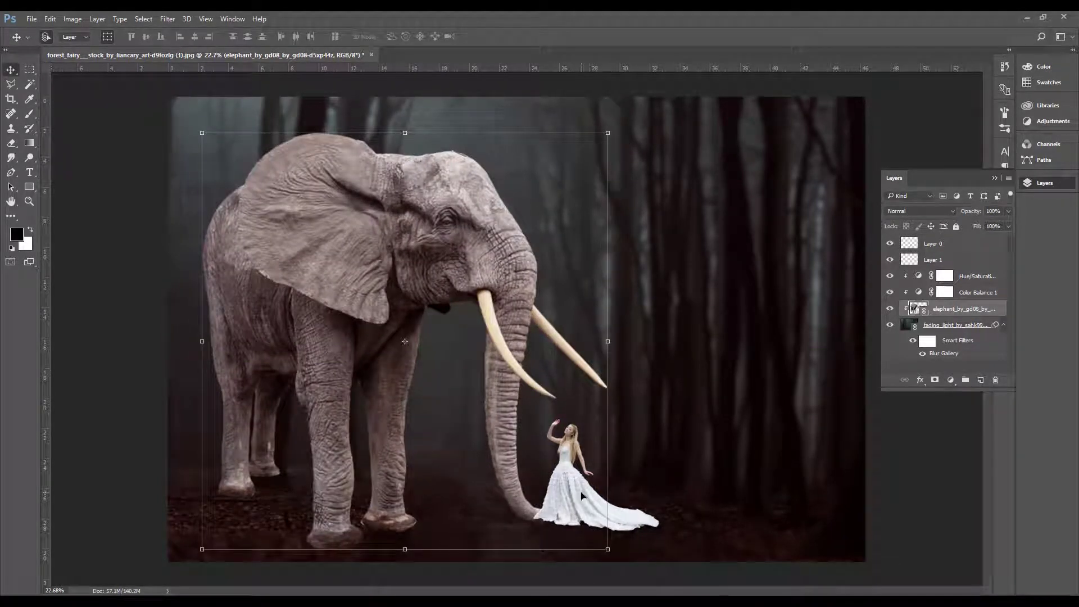
Shift both woman layers slightly right and enlarge them to about 120%
ctrl+click(585, 494)
ctrl+click(942, 260)
drag(572, 460, 598, 460)
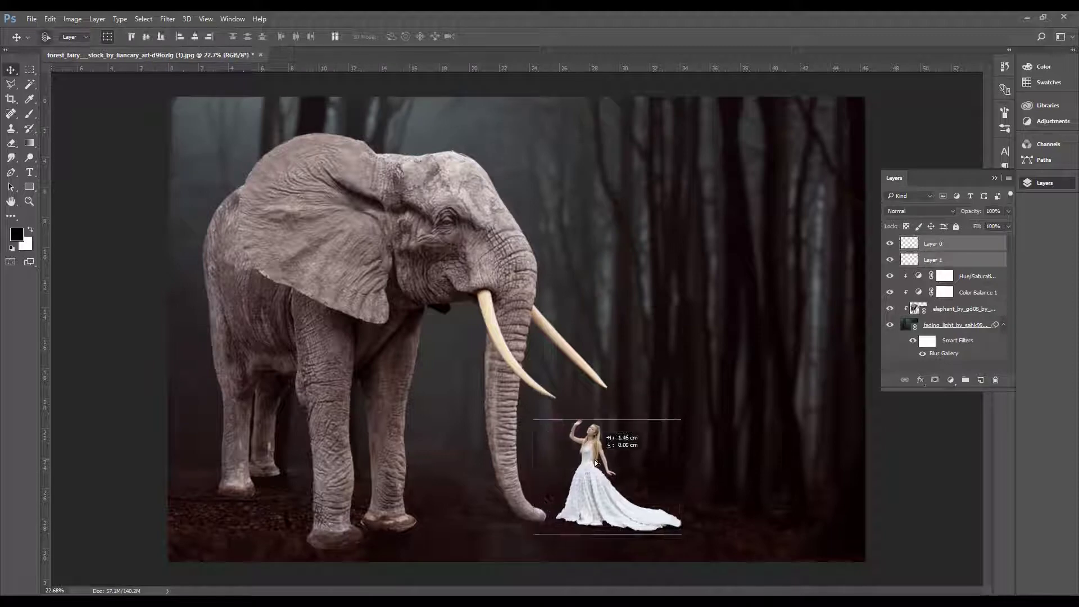
key(ctrl+t)
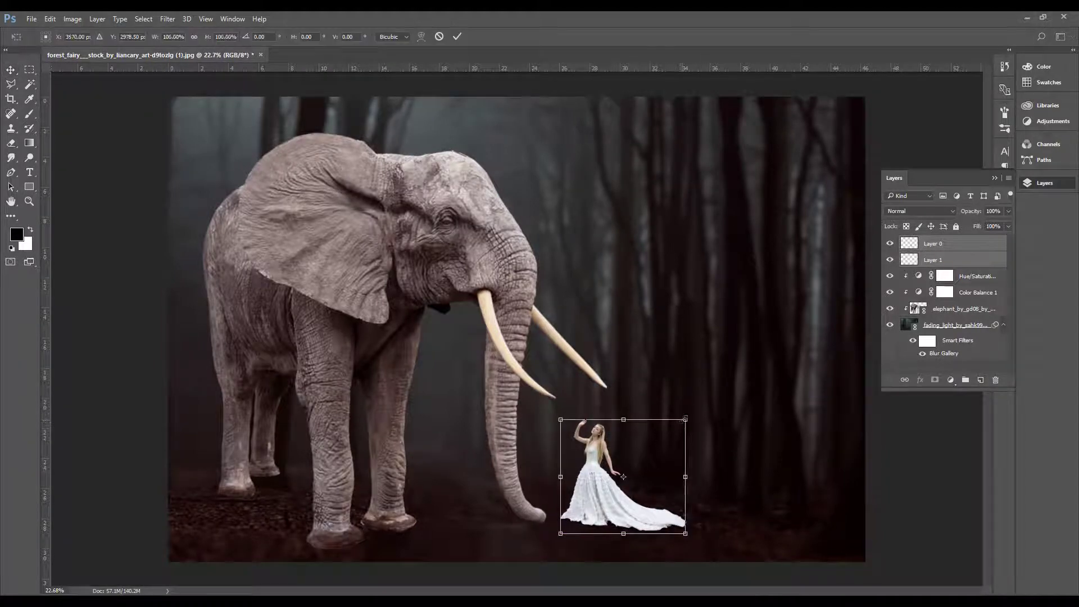
drag(686, 419, 710, 397)
key(Return)
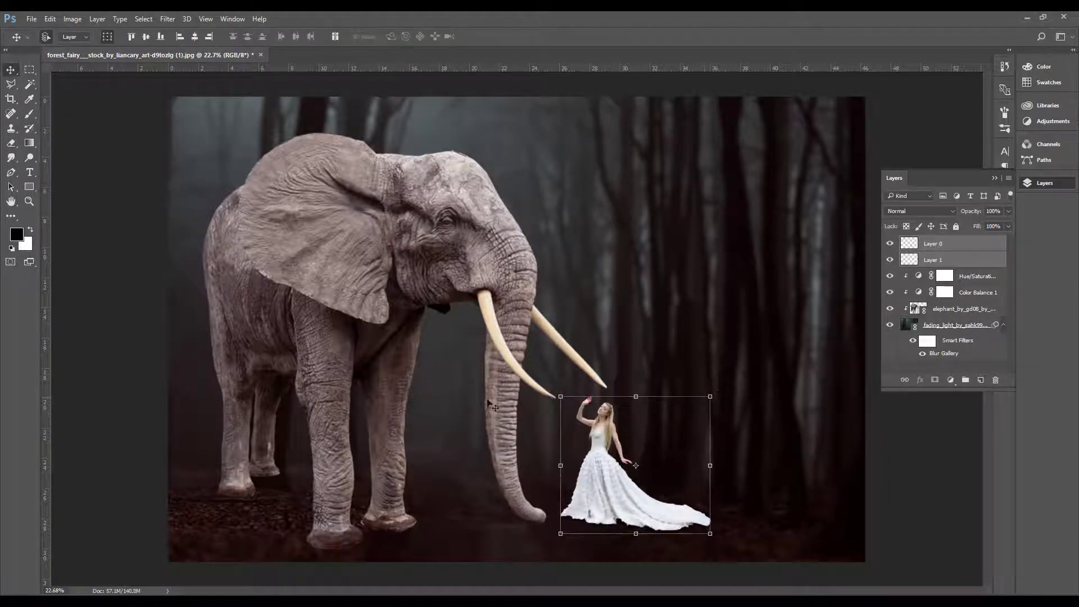
Squash, tilt and shorten the elephant so its tusk meets the woman's raised hand
scroll(416, 462, up, 2)
scroll(416, 462, up, 2)
scroll(416, 463, down, 2)
ctrl+click(416, 462)
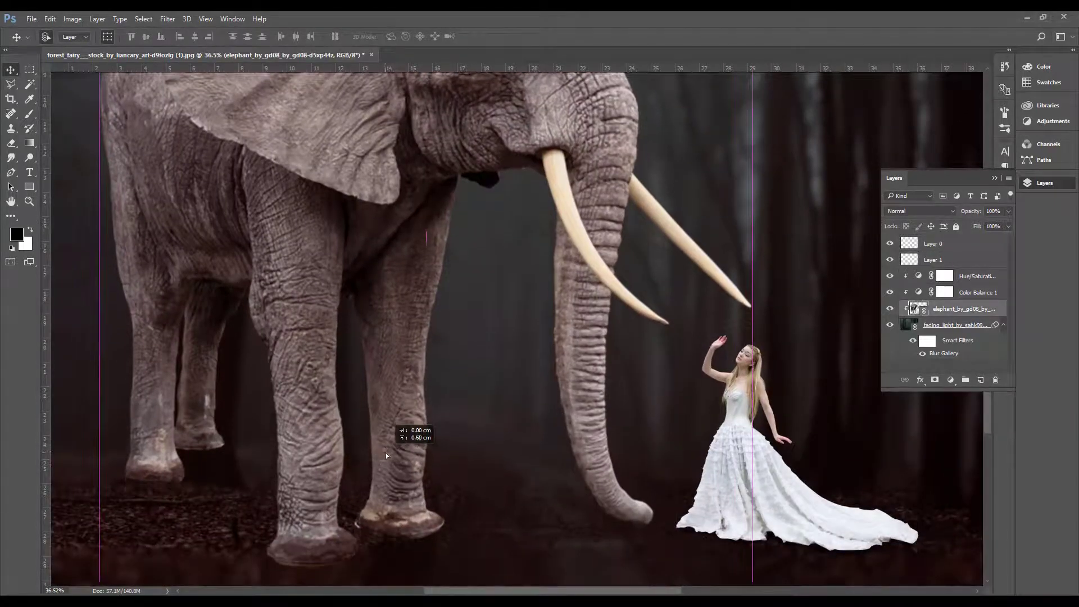
scroll(371, 488, down, 1)
scroll(372, 495, down, 1)
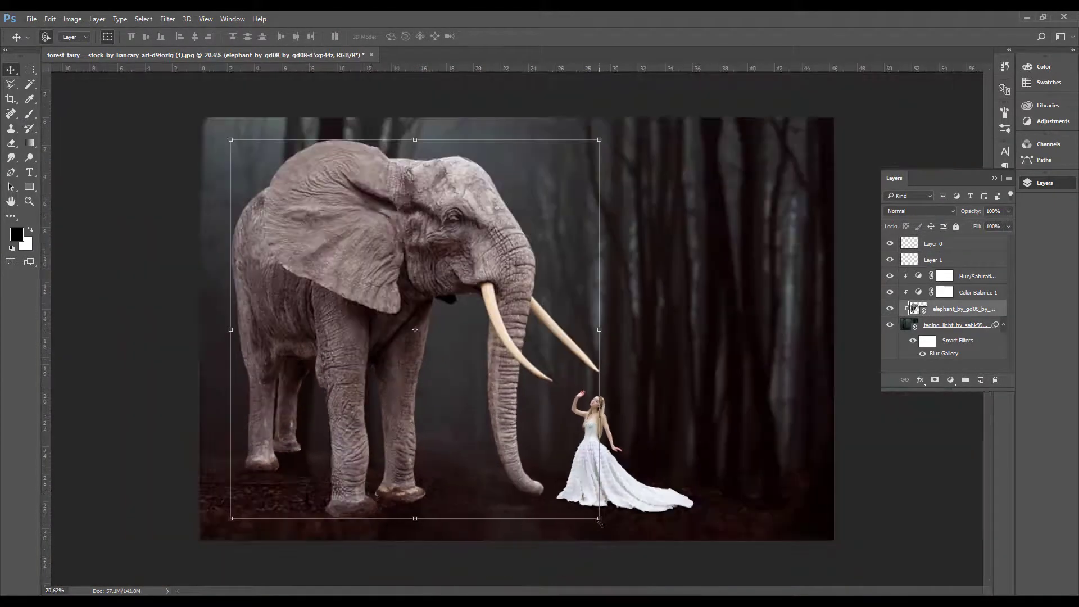
mouse_move(599, 518)
mouse_down()
mouse_move(624, 509)
mouse_move(607, 530)
mouse_move(509, 542)
mouse_up()
key(Escape)
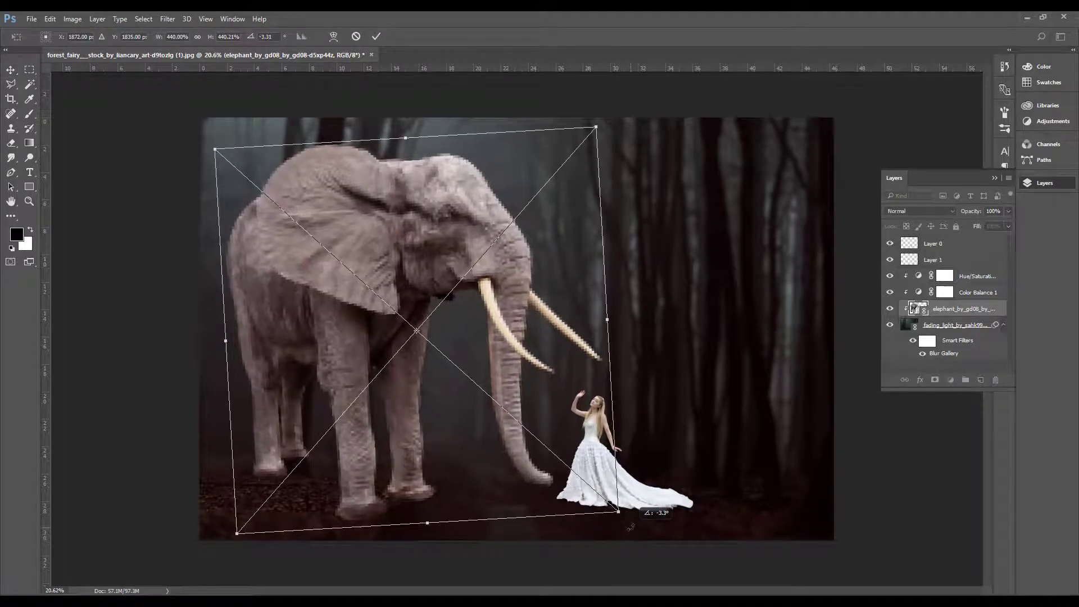
drag(427, 525, 428, 515)
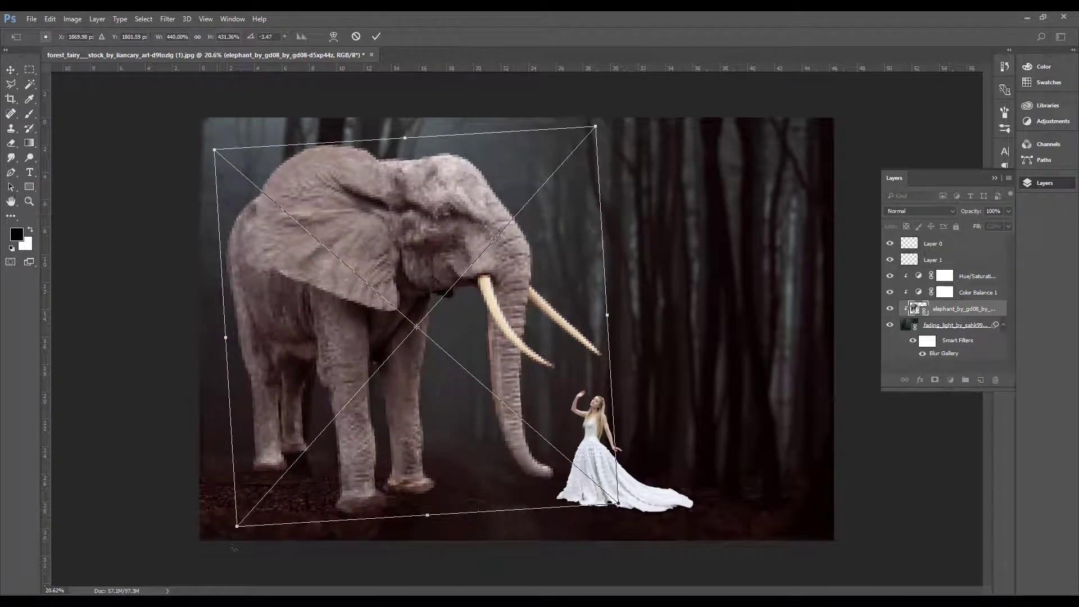
drag(239, 526, 237, 543)
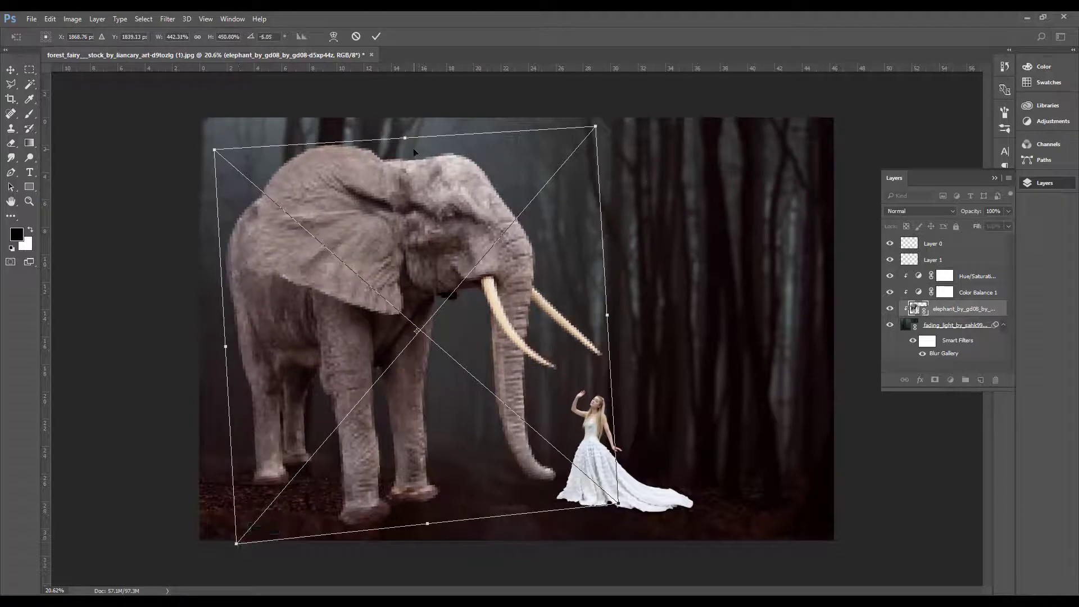
drag(406, 138, 405, 149)
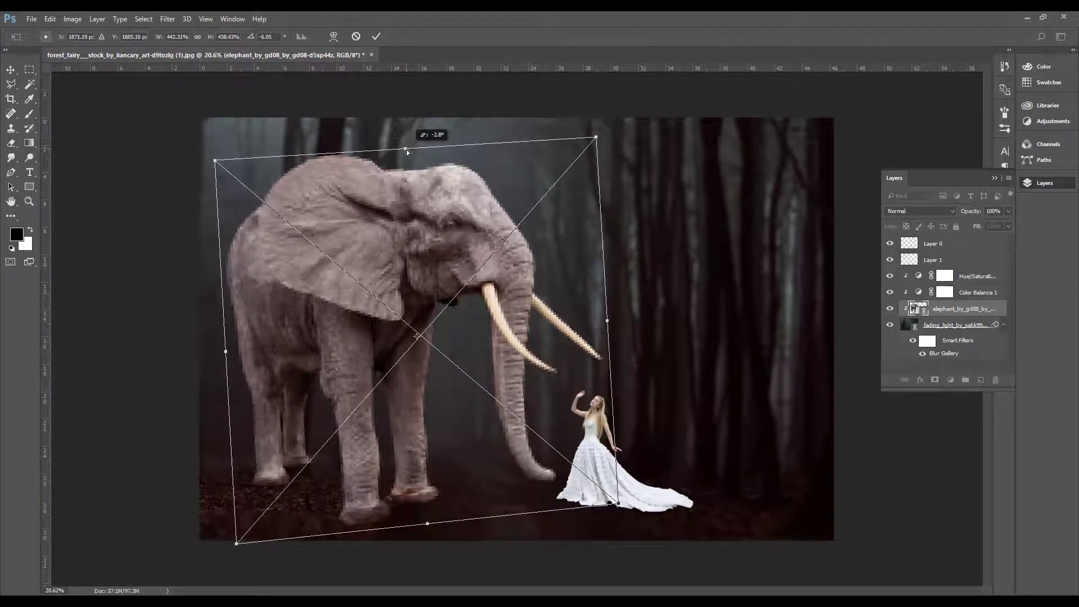
click(376, 37)
drag(356, 456, 357, 451)
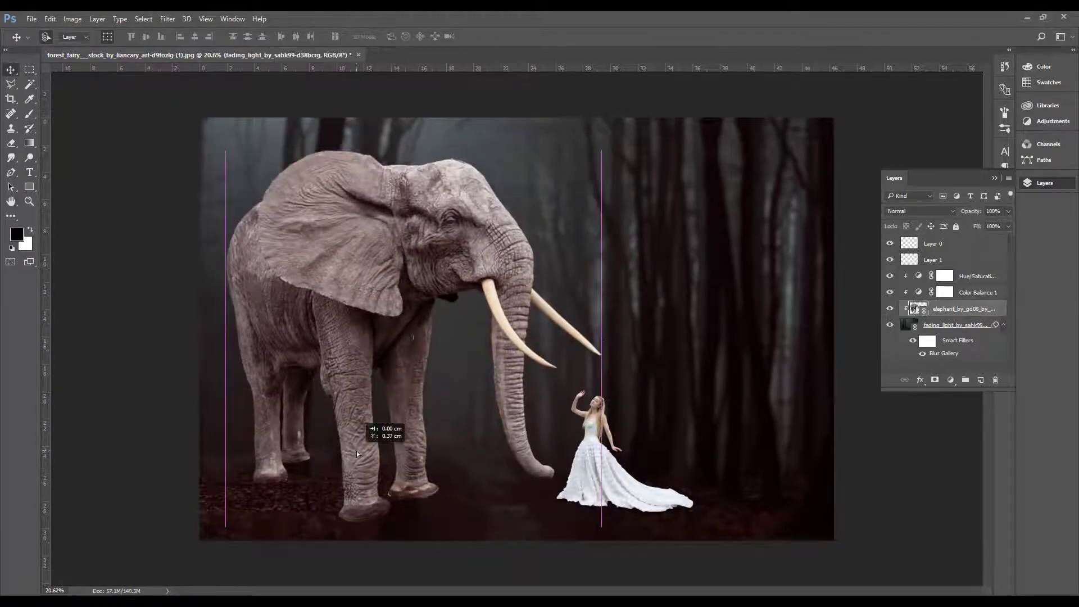
Add a new layer beneath the elephant and paint a dark shadow under its feet
click(982, 380)
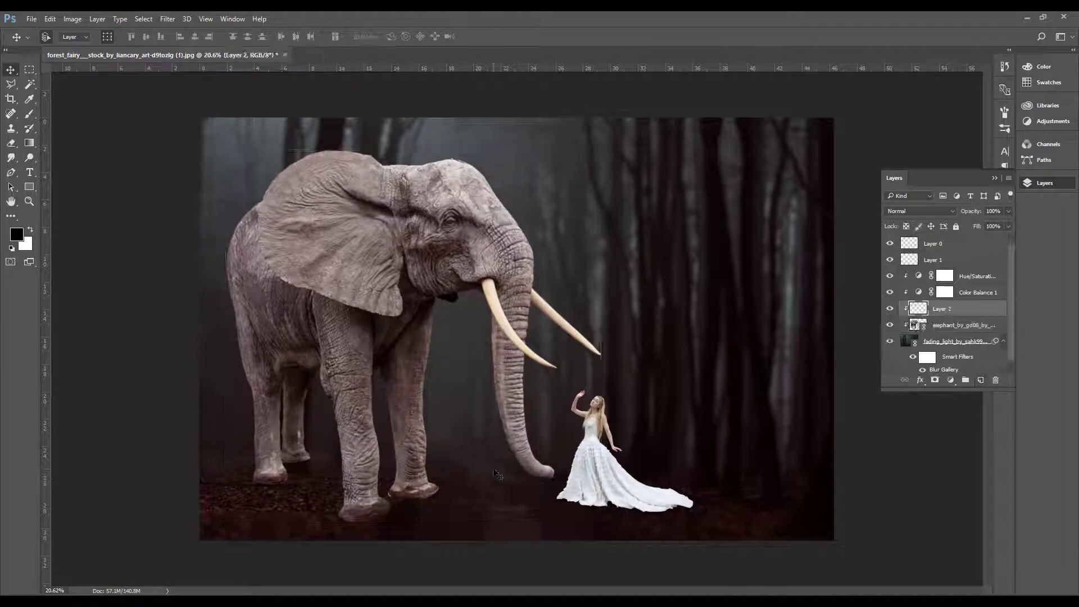
drag(881, 326, 888, 331)
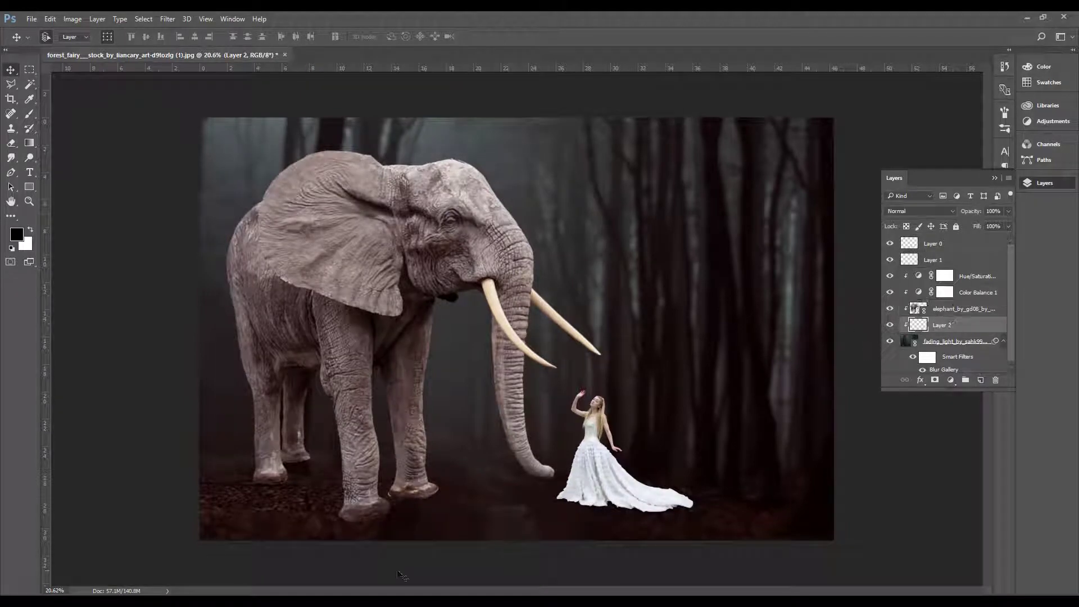
key(b)
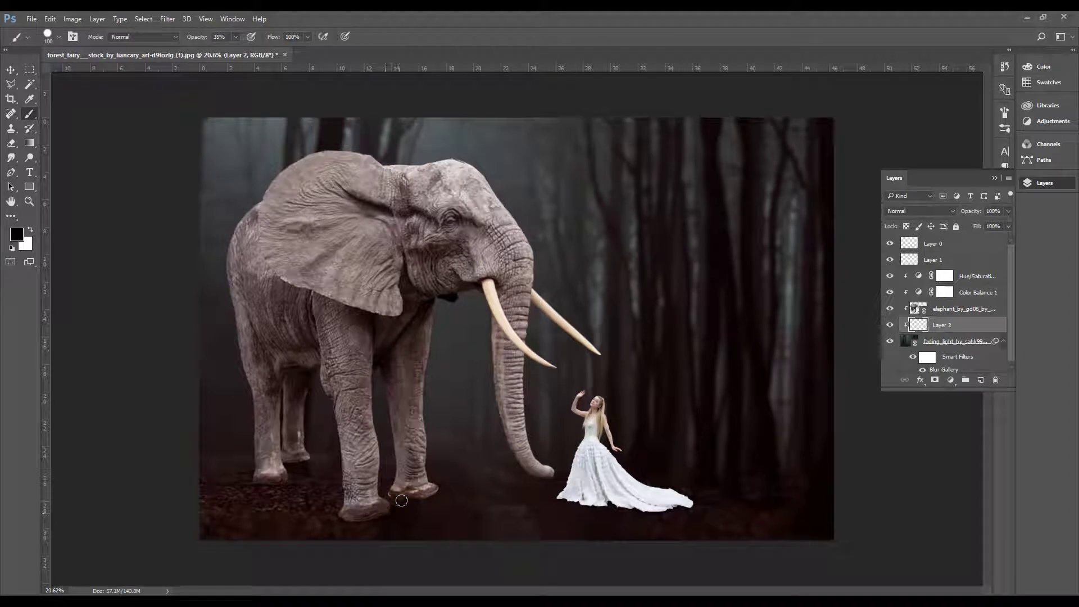
mouse_move(401, 500)
mouse_down()
mouse_move(311, 490)
mouse_move(309, 454)
mouse_move(270, 482)
mouse_up()
Soften the elephant's shadow with Gaussian Blur, then select the forest background layer
click(167, 20)
click(351, 185)
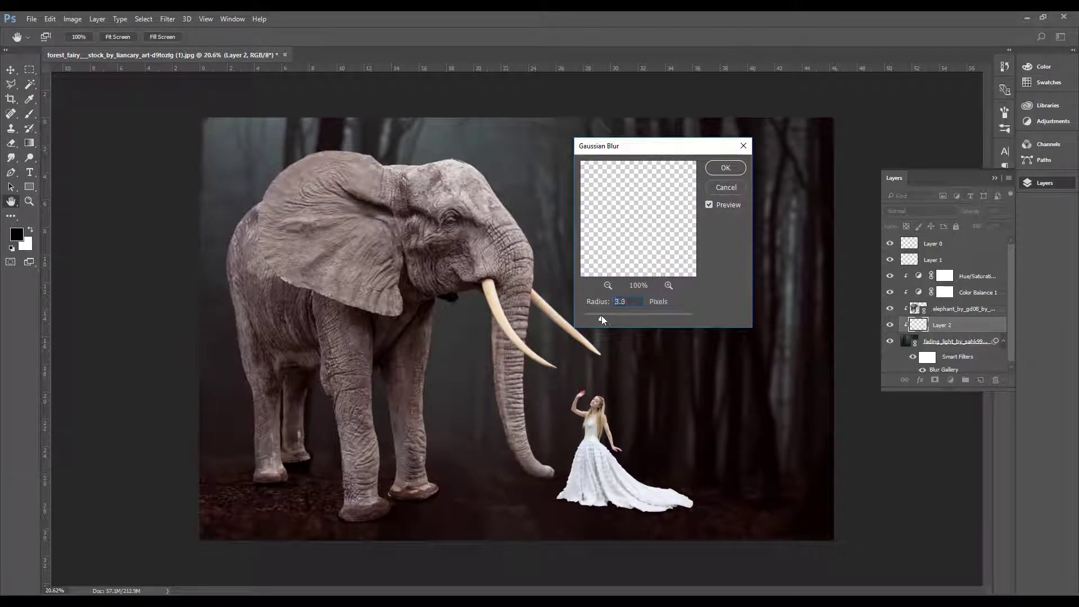
click(725, 167)
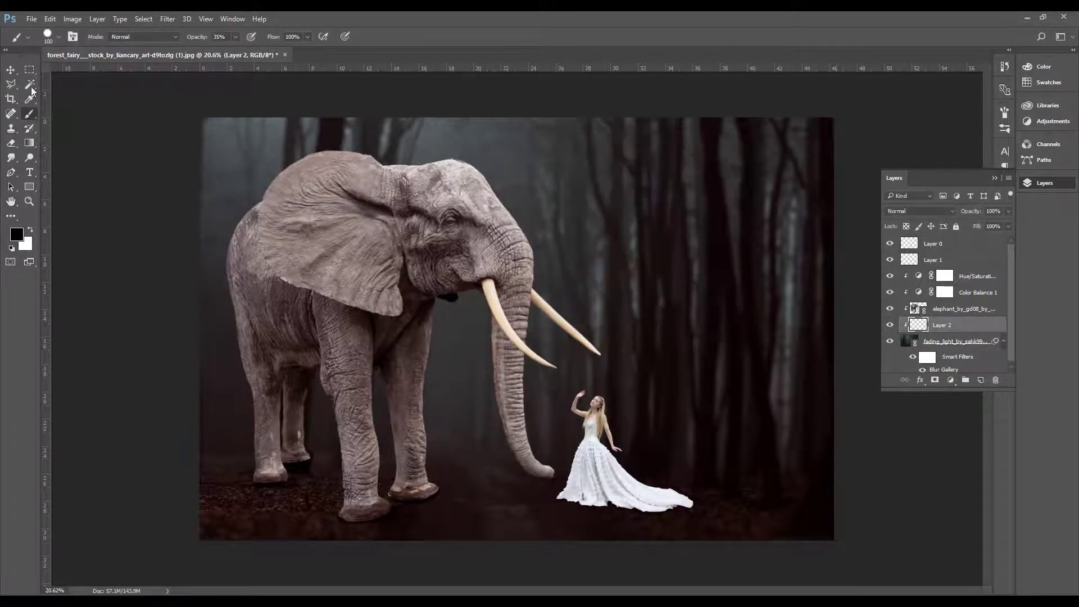
key(v)
key(alt+bracketleft)
Stretch the fading_light forest background taller, past the canvas's top and bottom edges
scroll(522, 234, down, 1)
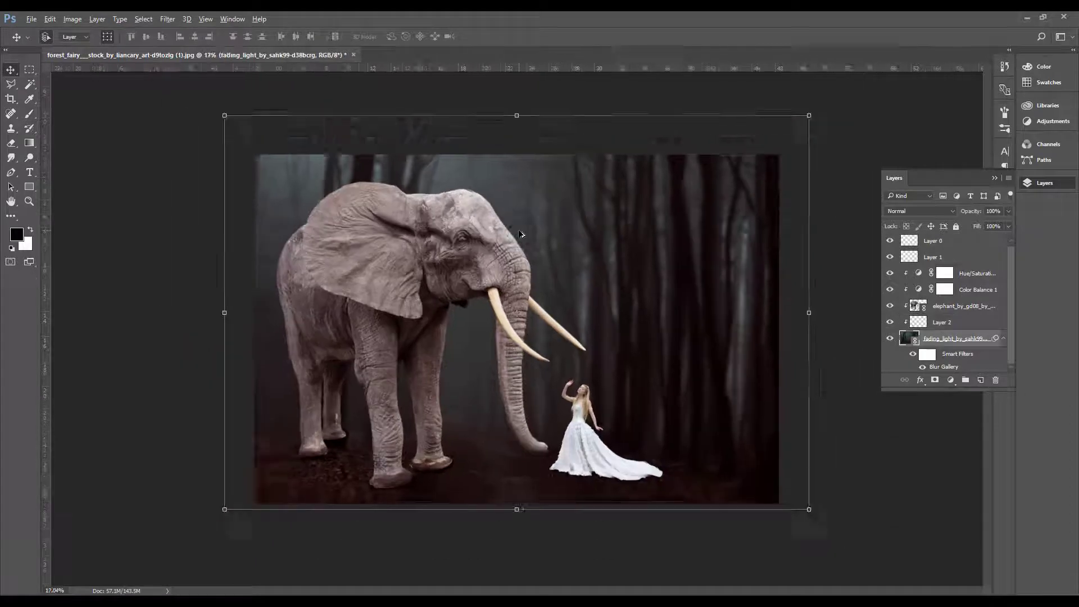
scroll(522, 233, down, 1)
click(517, 135)
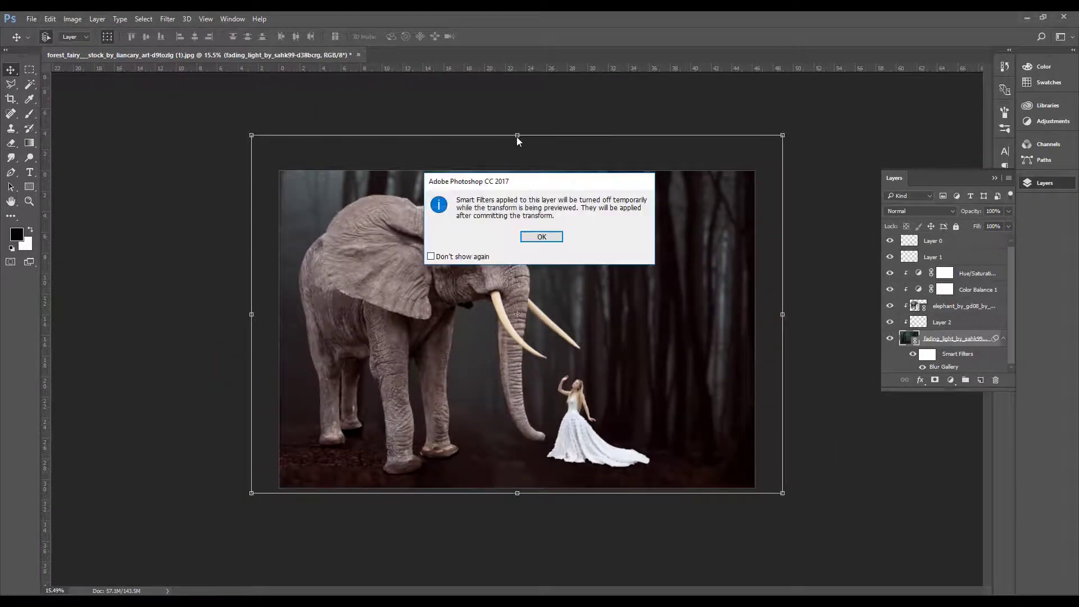
click(539, 236)
drag(517, 136, 520, 51)
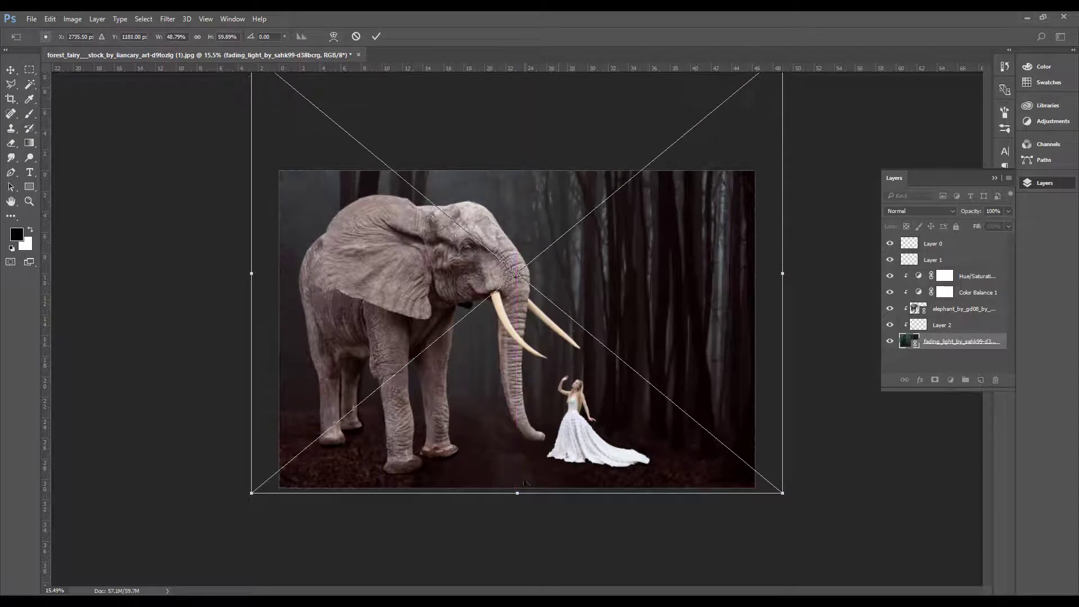
drag(518, 493, 517, 499)
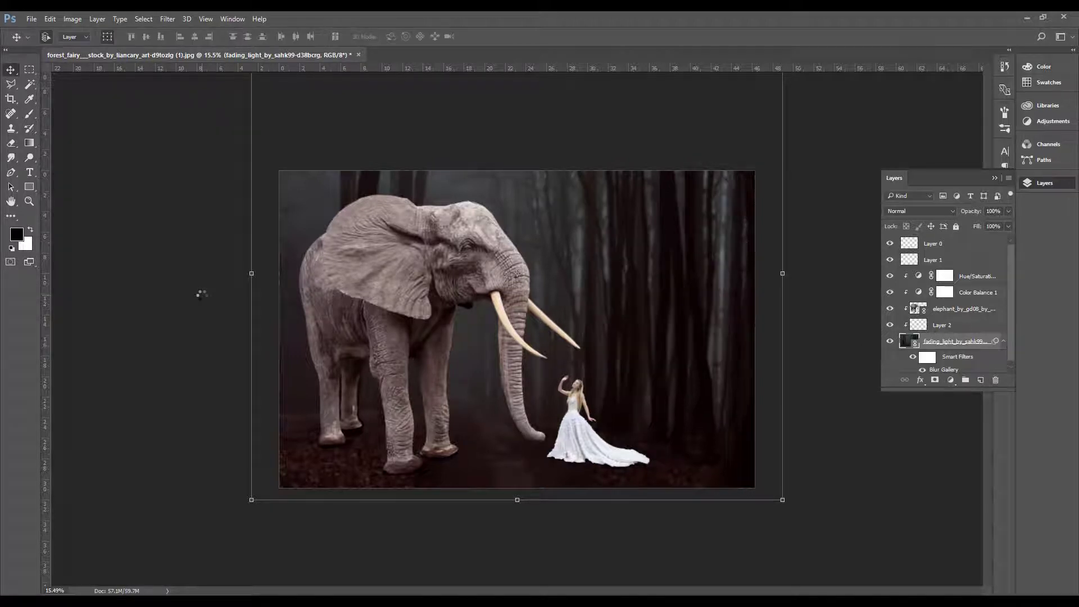
key(ctrl+t)
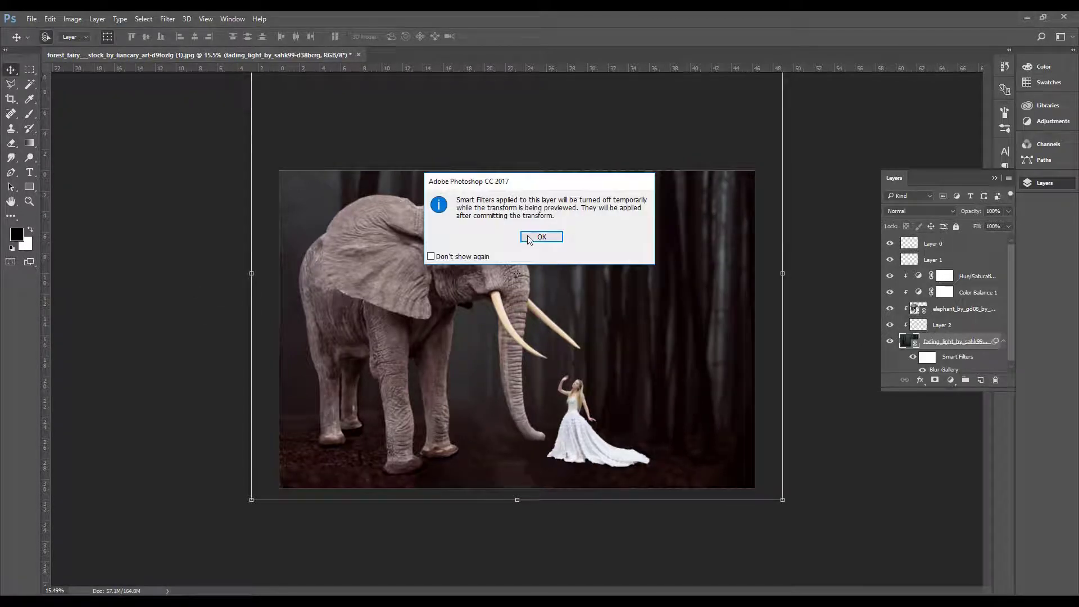
key(Return)
click(376, 36)
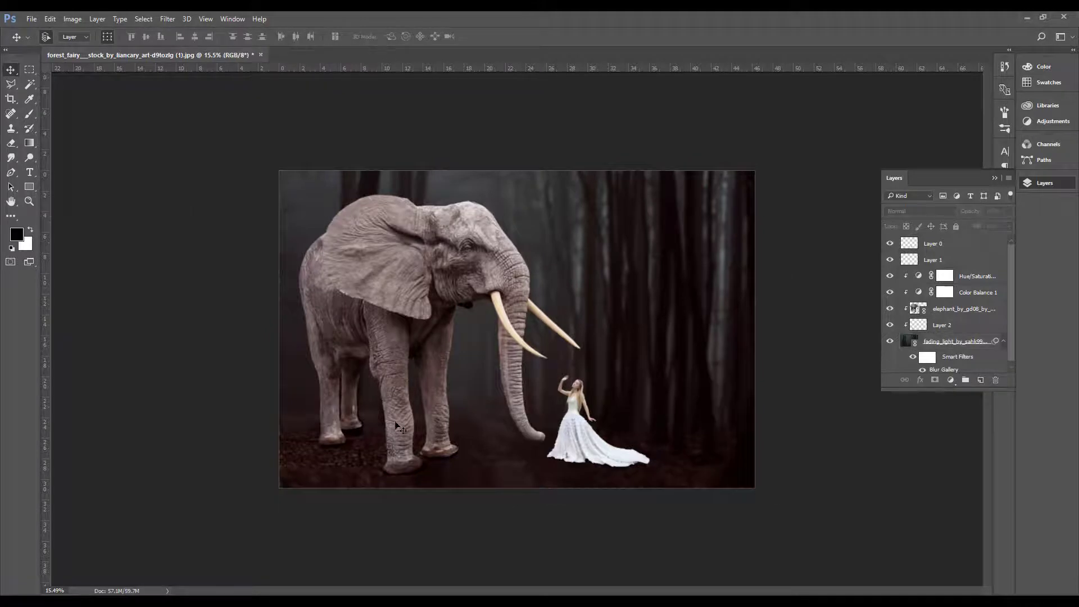
scroll(488, 395, up, 3)
Rasterize the elephant layer, then cancel a trial resize
click(491, 264)
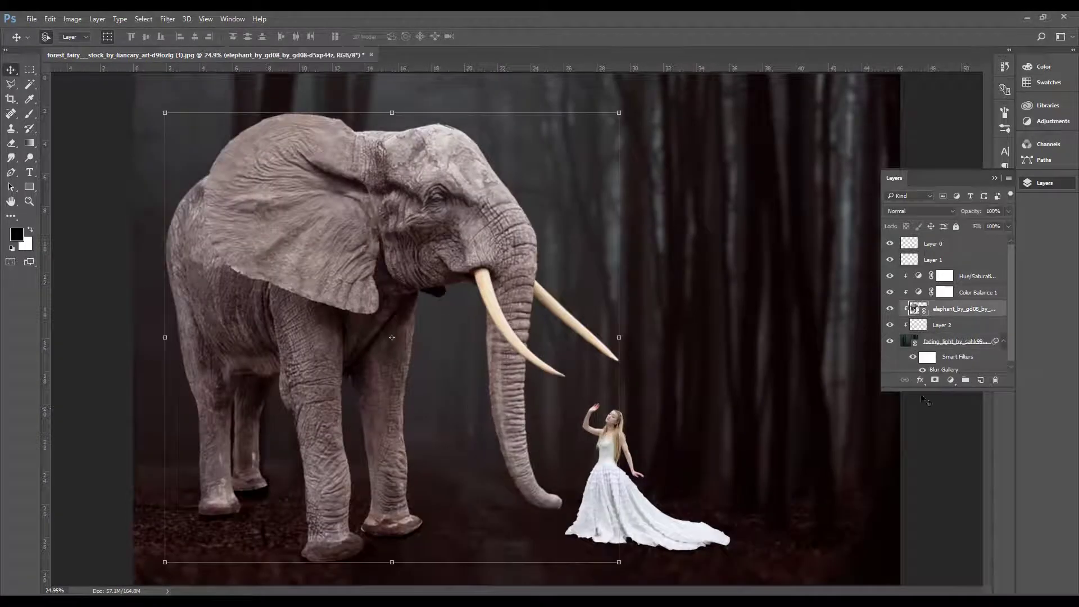
right_click(944, 317)
click(832, 262)
drag(619, 113, 598, 133)
key(Escape)
Scale the elephant with its Layer 2 shadow to about 71%, moving its tusk to her hand
click(947, 325)
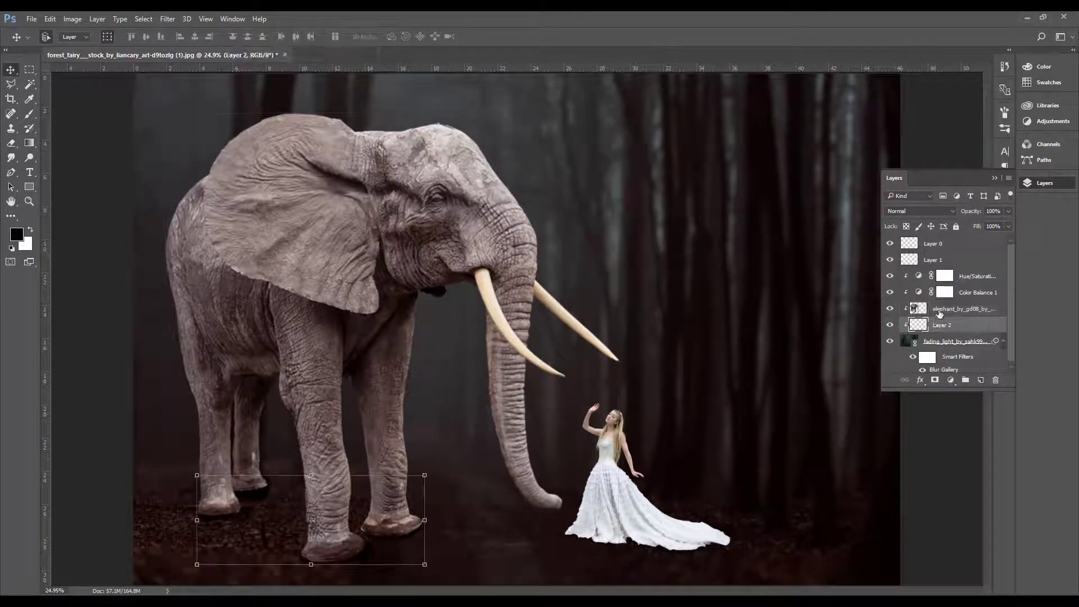
alt+click(921, 333)
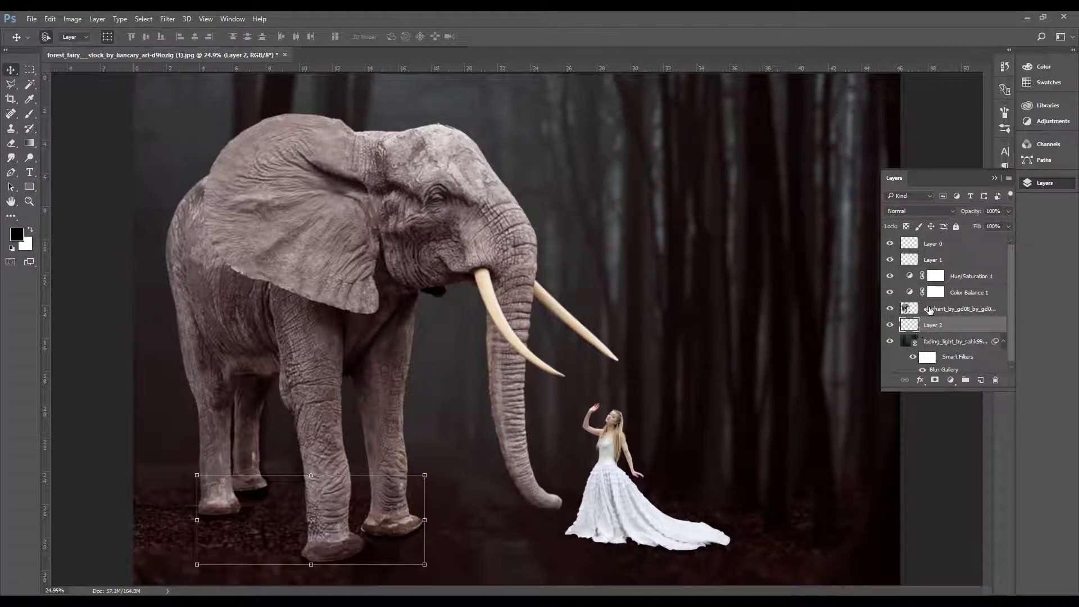
shift+click(930, 309)
drag(619, 113, 568, 163)
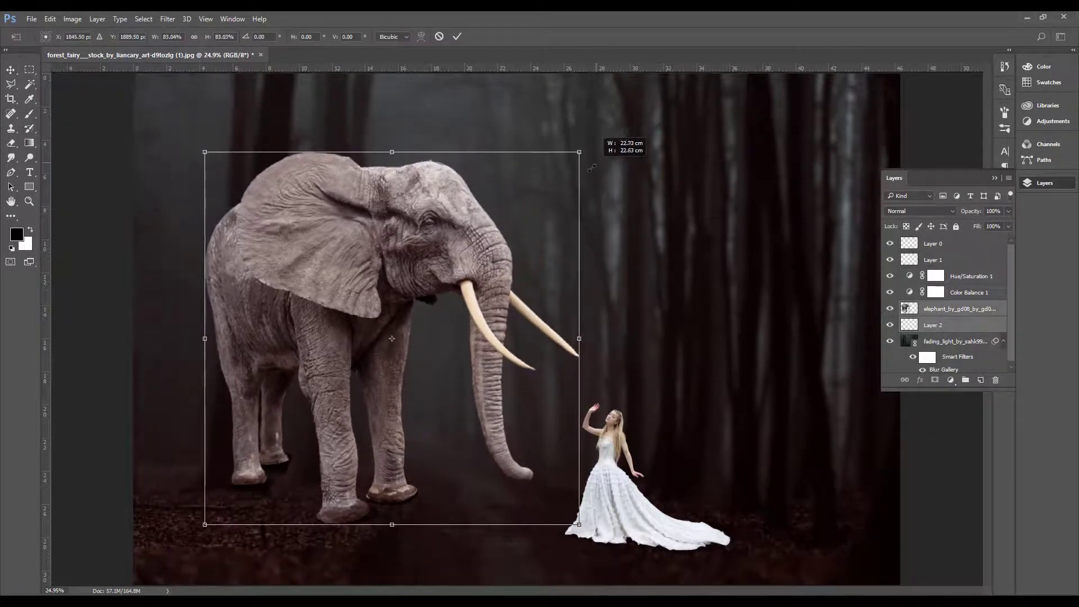
drag(447, 254, 485, 292)
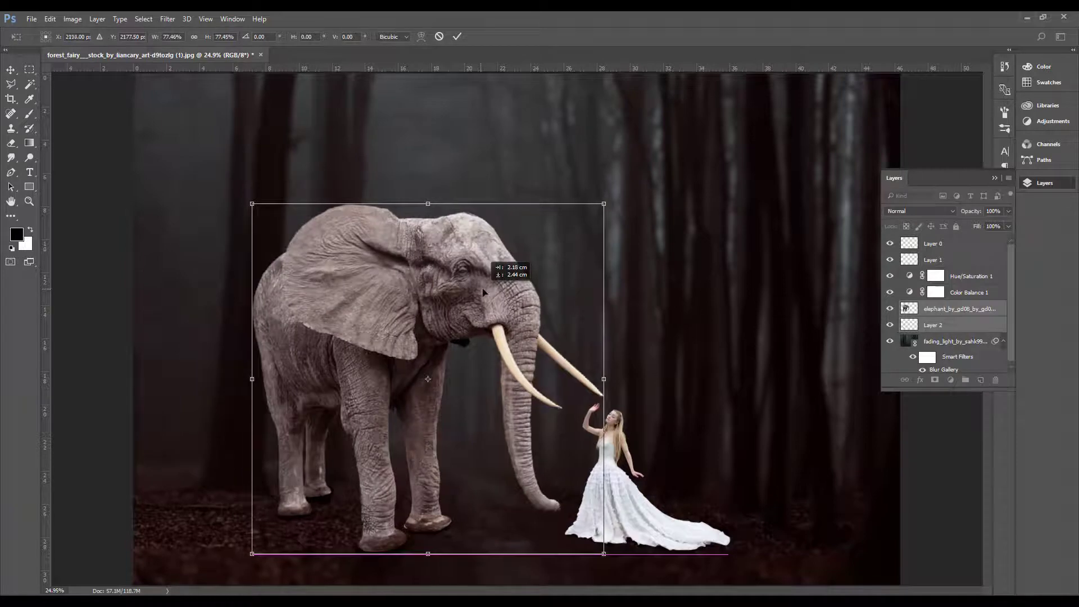
drag(606, 204, 591, 216)
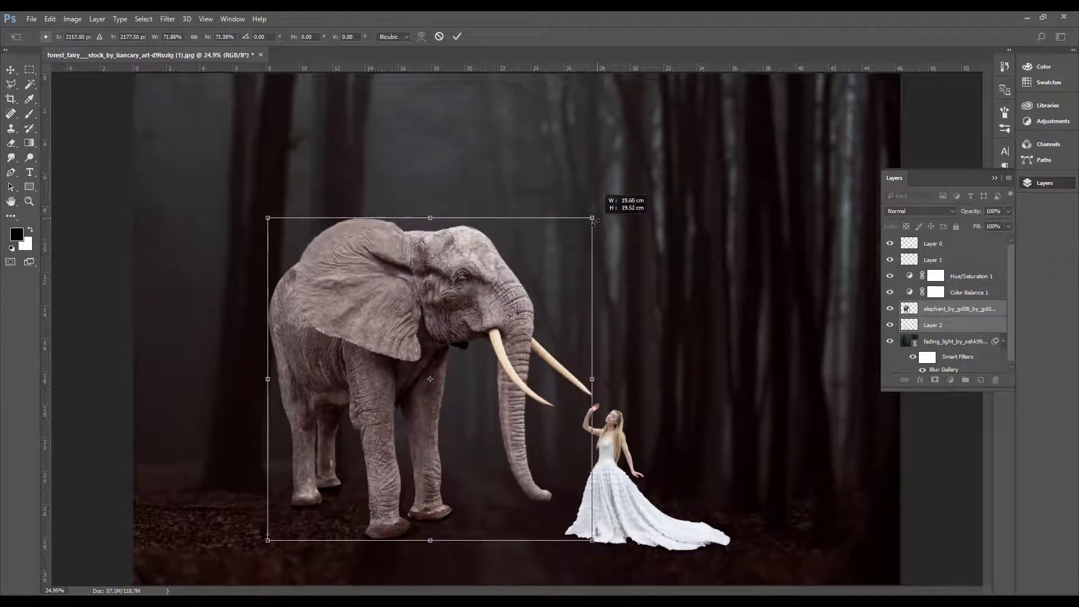
drag(502, 285, 504, 300)
key(Return)
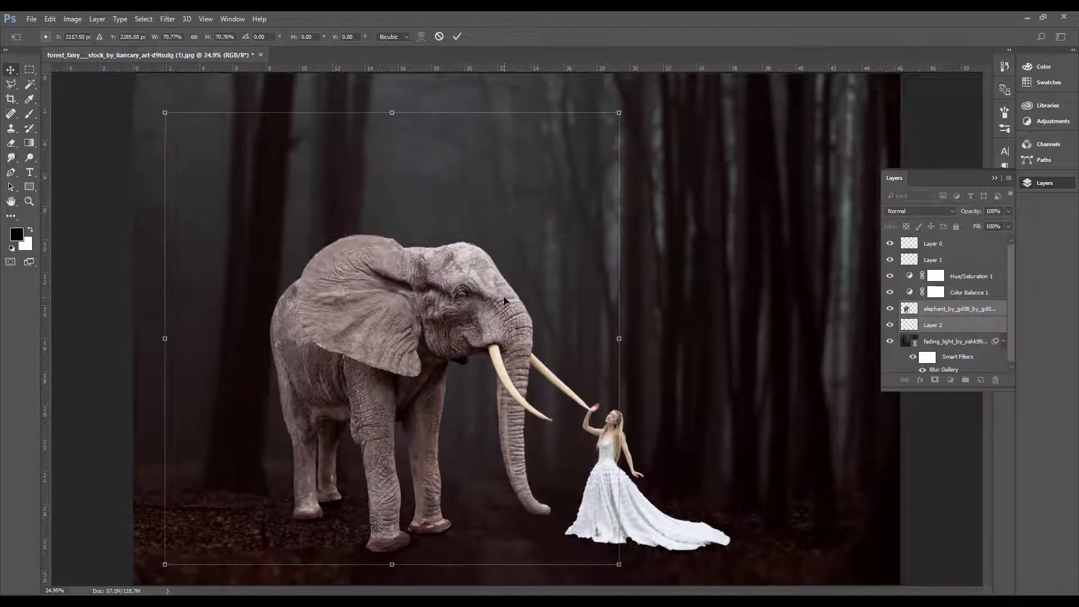
click(75, 334)
click(329, 510)
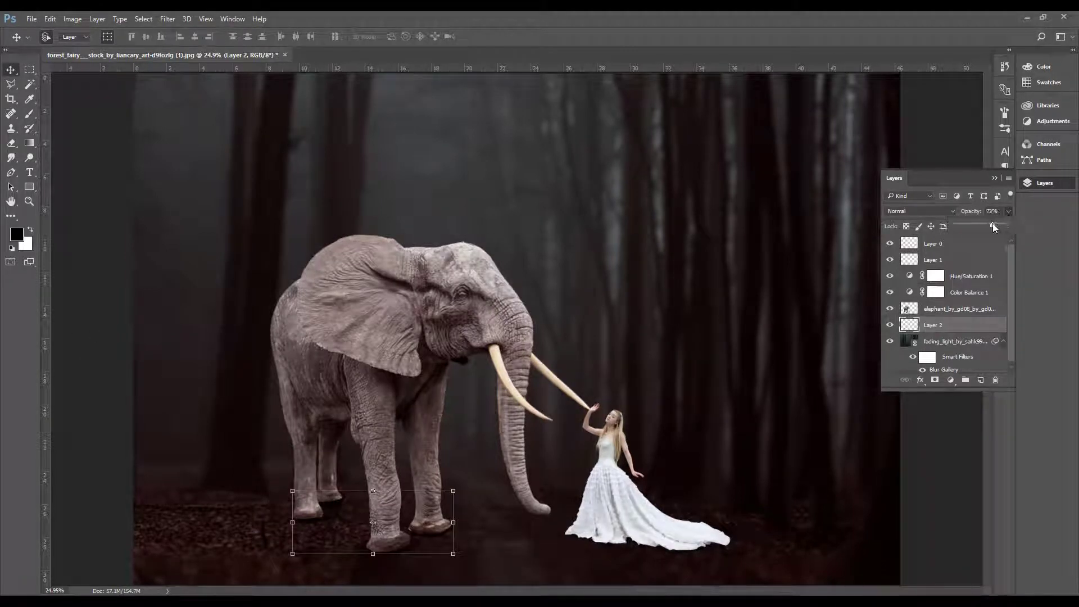
click(104, 437)
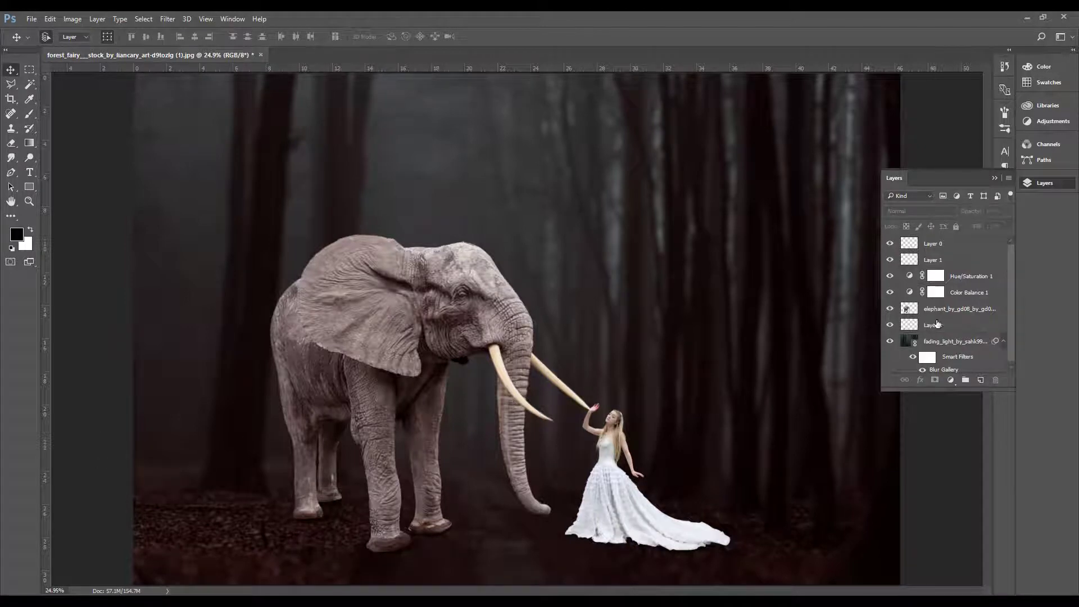
Add a new layer above Layer 2 and pick a soft round brush at 0% hardness
click(937, 325)
click(981, 380)
key(b)
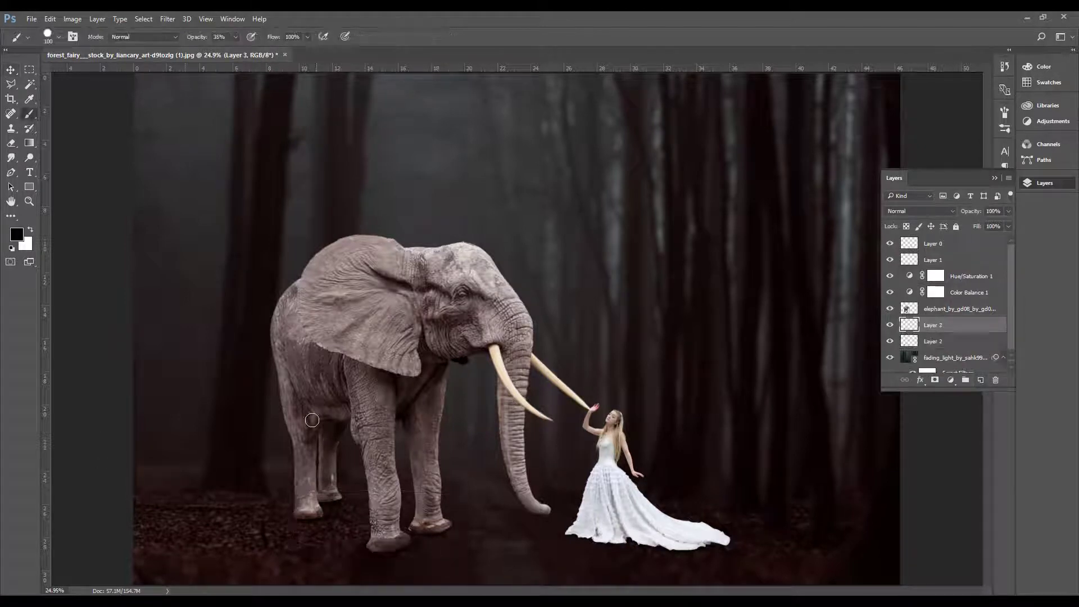
click(59, 37)
drag(157, 189, 157, 142)
click(24, 145)
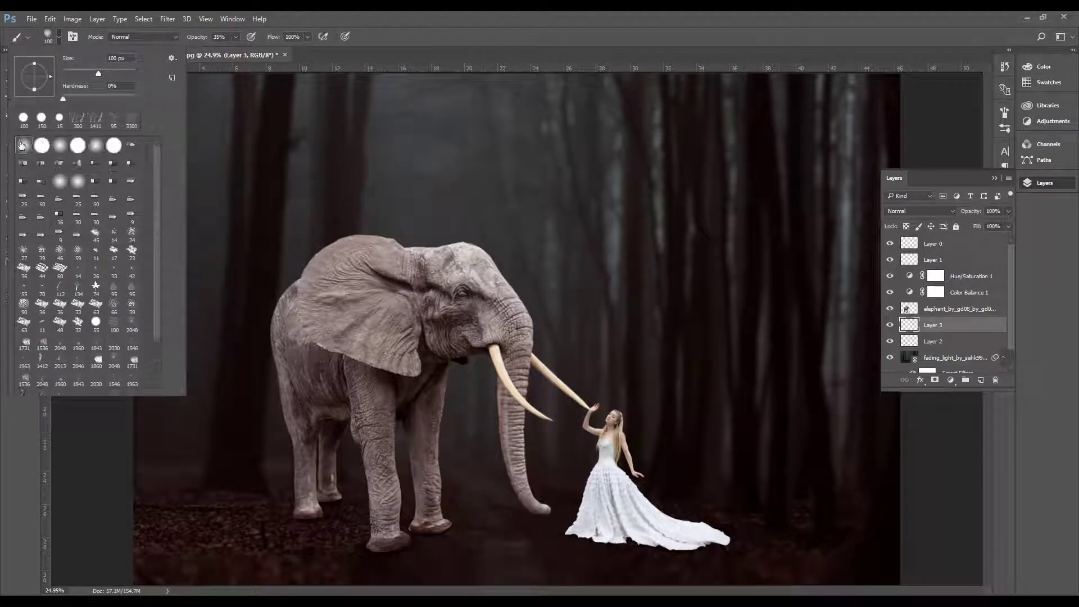
right_click(349, 56)
click(326, 61)
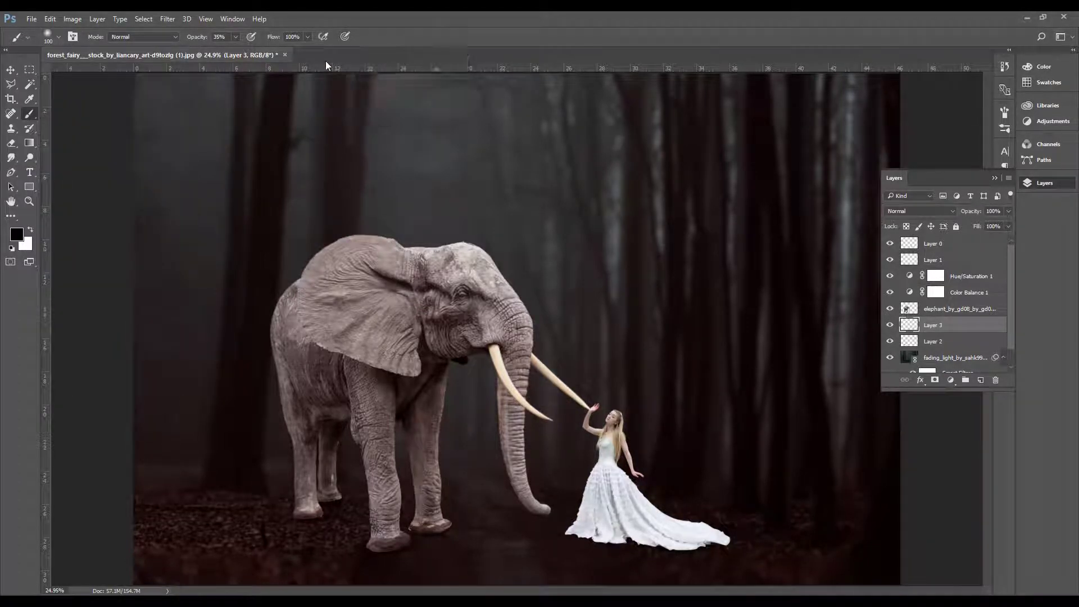
Paint a dark shadow under the elephant's front feet at 700 then 300 px
key(bracketright)
key(bracketright)
key(bracketright)
key(bracketright)
key(bracketright)
key(bracketright)
key(bracketright)
key(bracketright)
key(bracketright)
key(bracketright)
mouse_move(365, 522)
mouse_down()
mouse_move(349, 518)
mouse_move(414, 542)
mouse_move(372, 521)
mouse_move(304, 512)
mouse_up()
key(bracketleft)
key(bracketleft)
key(bracketleft)
key(bracketleft)
drag(426, 527, 396, 526)
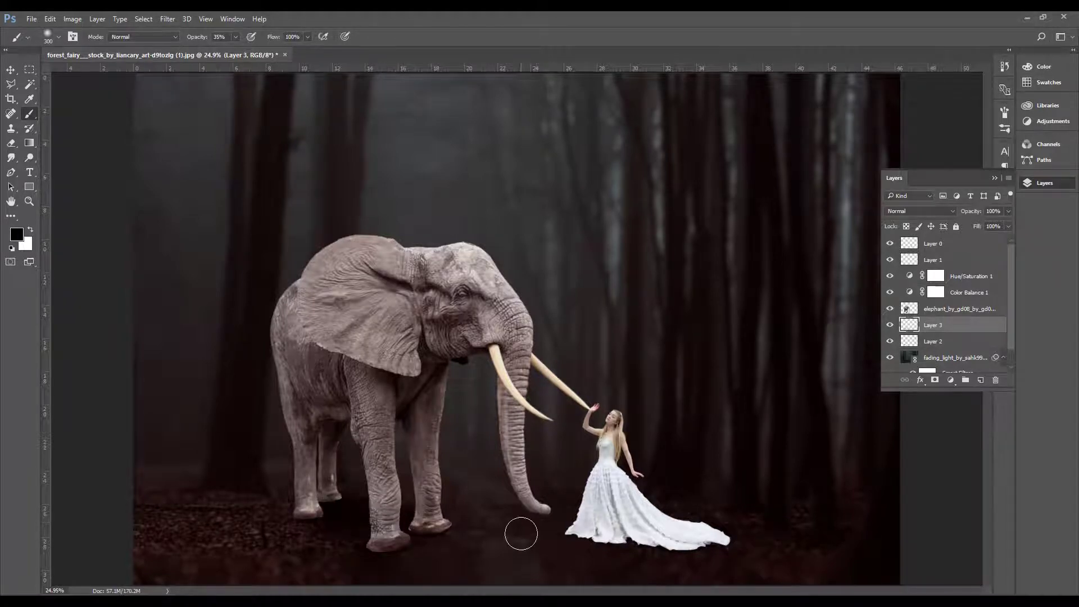
drag(517, 530, 520, 518)
Lower the new Layer 3 shadow's opacity to 86%
key(v)
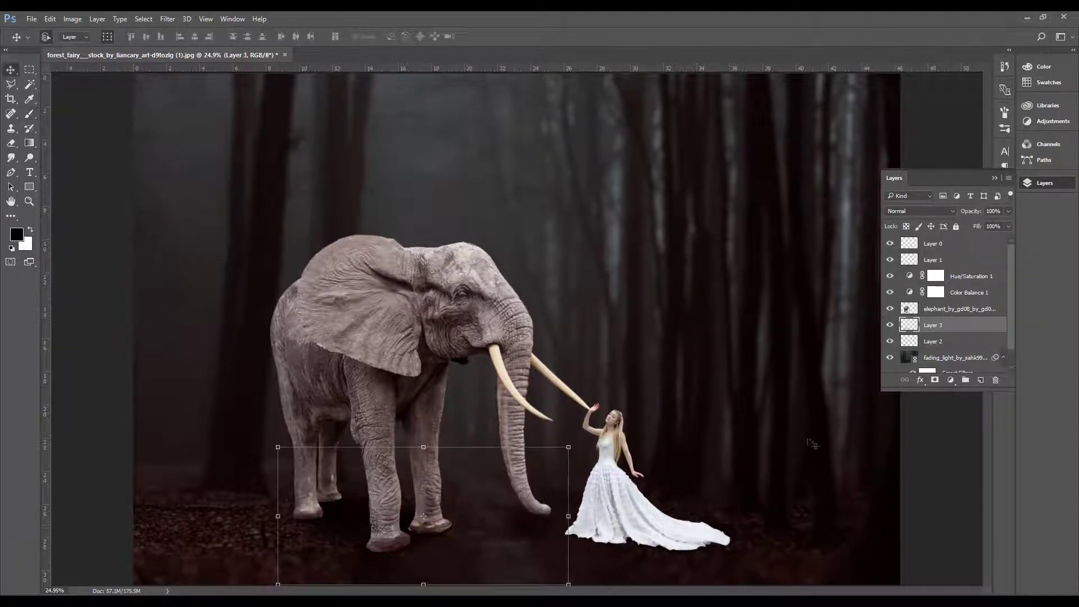
click(1008, 211)
drag(1007, 222, 1001, 228)
click(102, 336)
scroll(102, 336, down, 2)
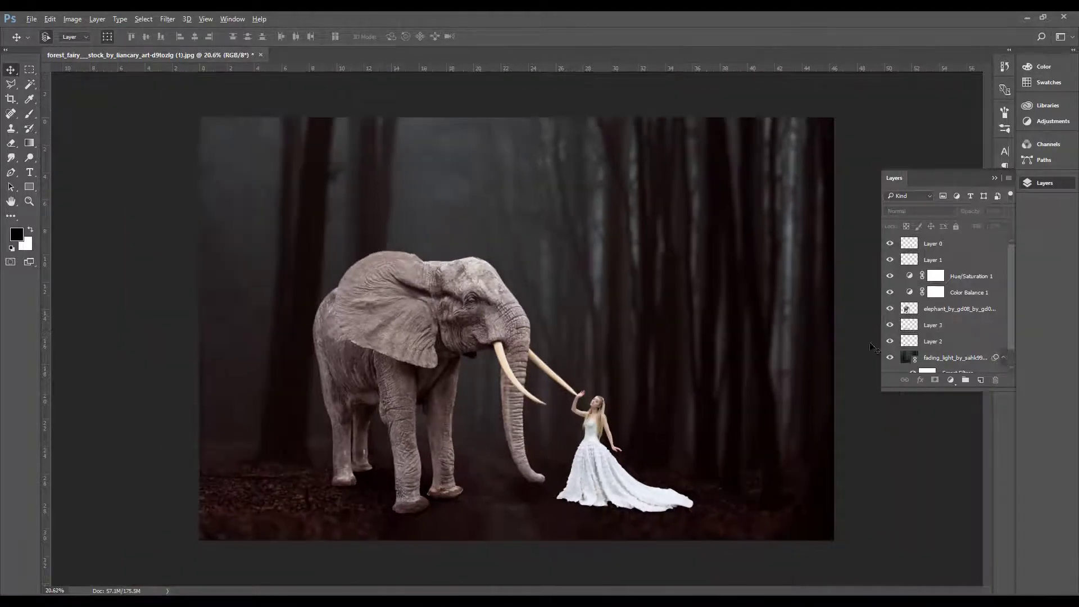
Add a Color Lookup adjustment above Hue/Saturation 1 using the Crisp_Winter.look 3DLUT
click(958, 287)
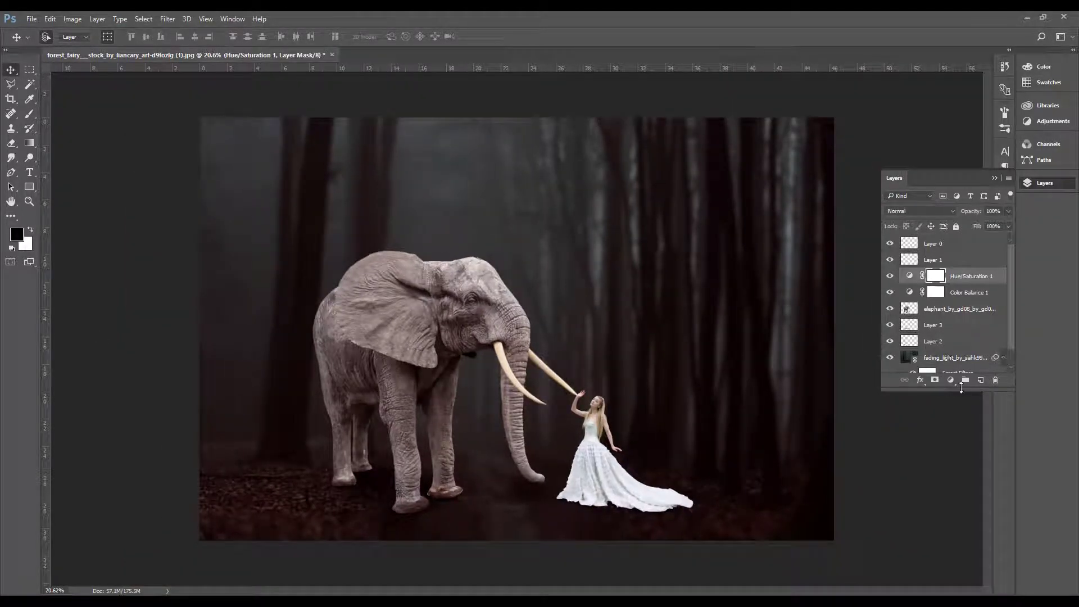
click(951, 380)
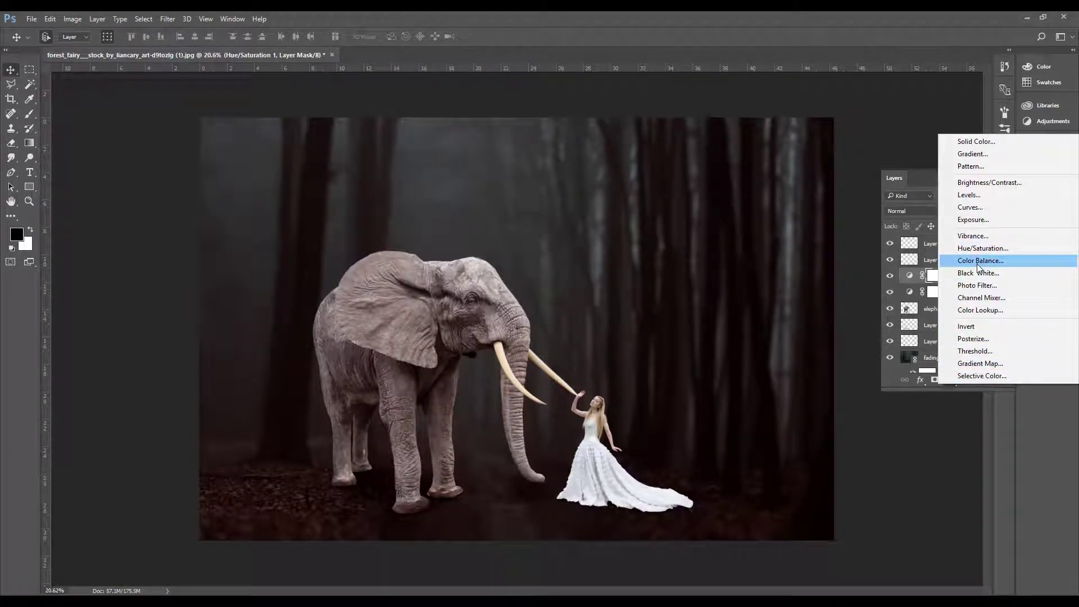
click(980, 310)
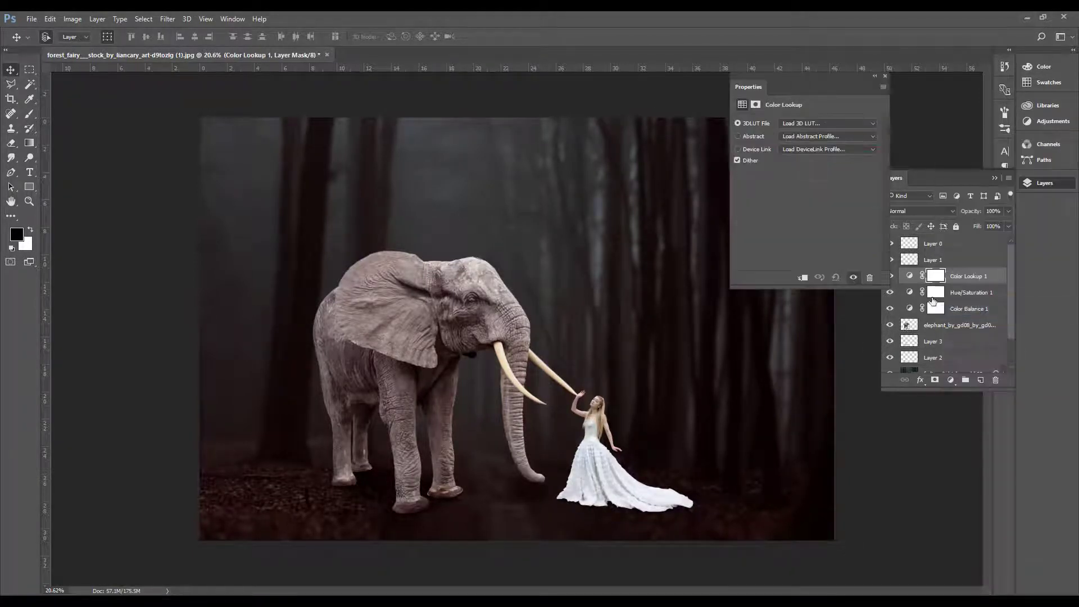
click(804, 124)
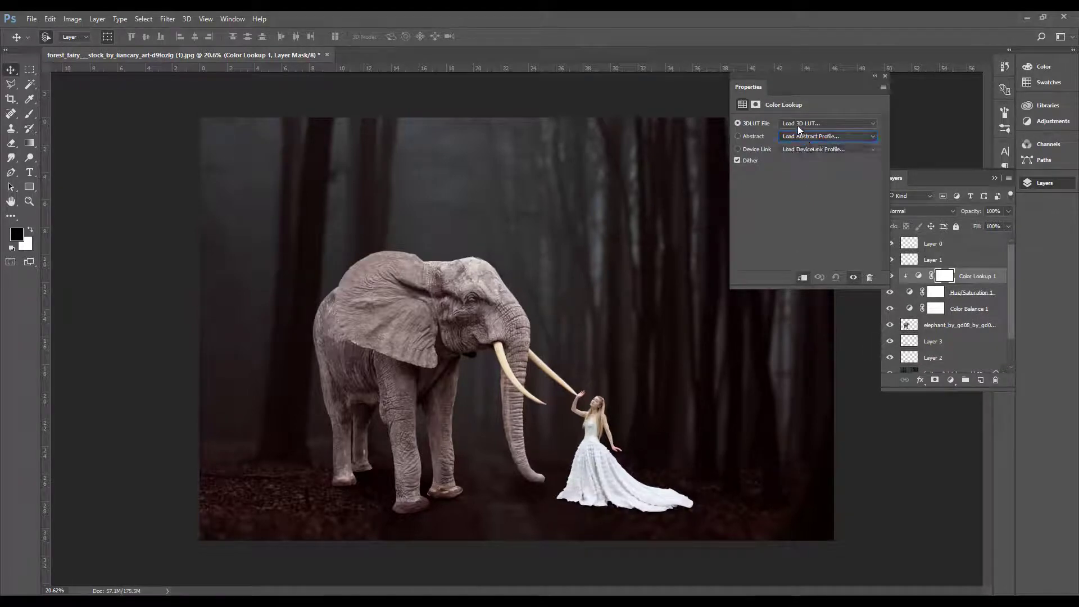
click(801, 178)
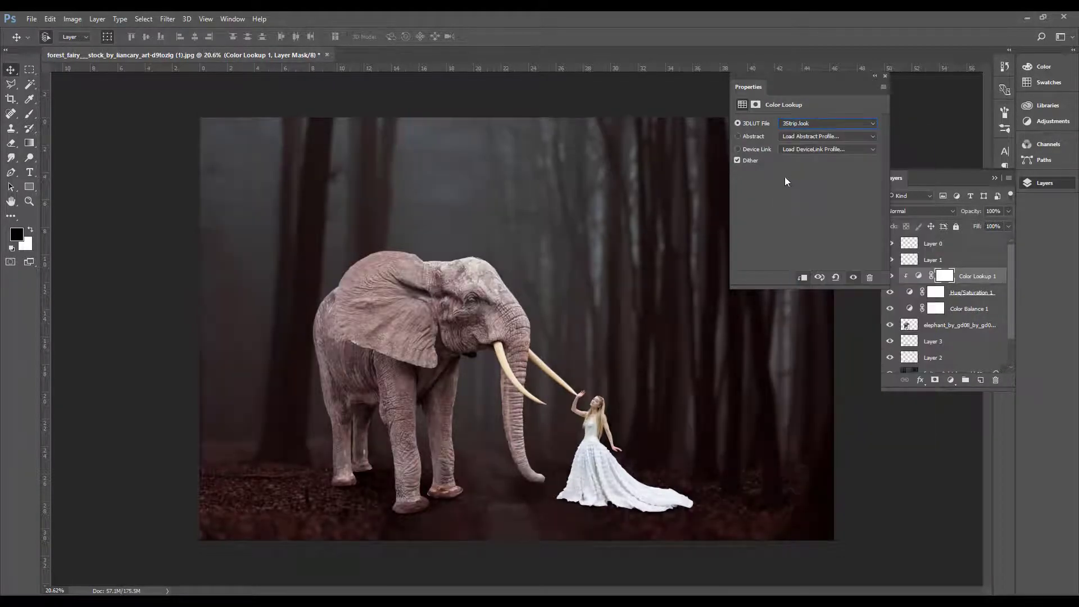
key(Down)
key(Down)
key(Down)
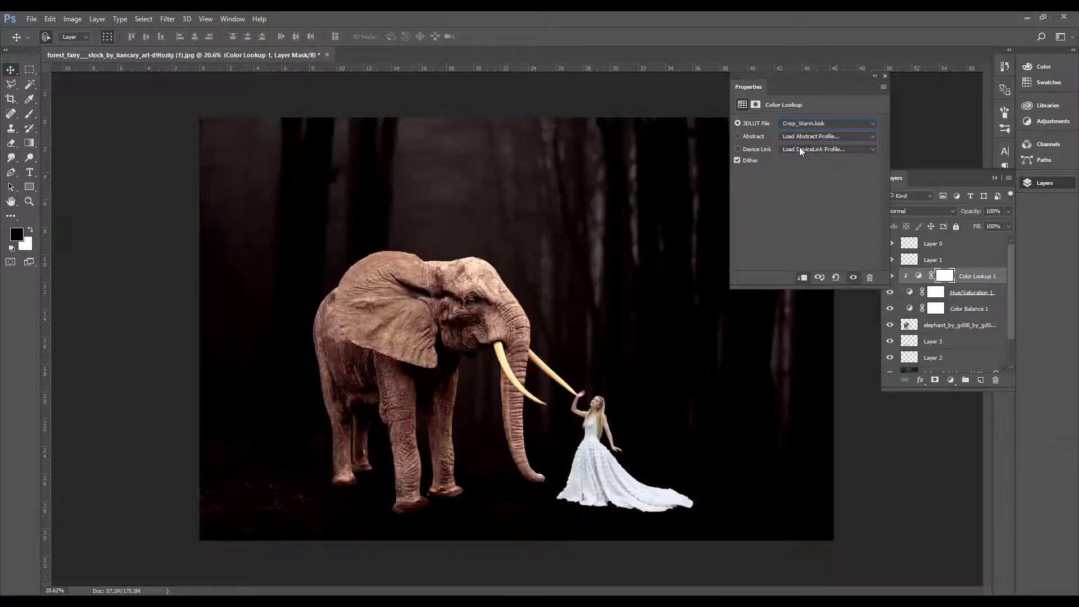
key(Up)
key(Up)
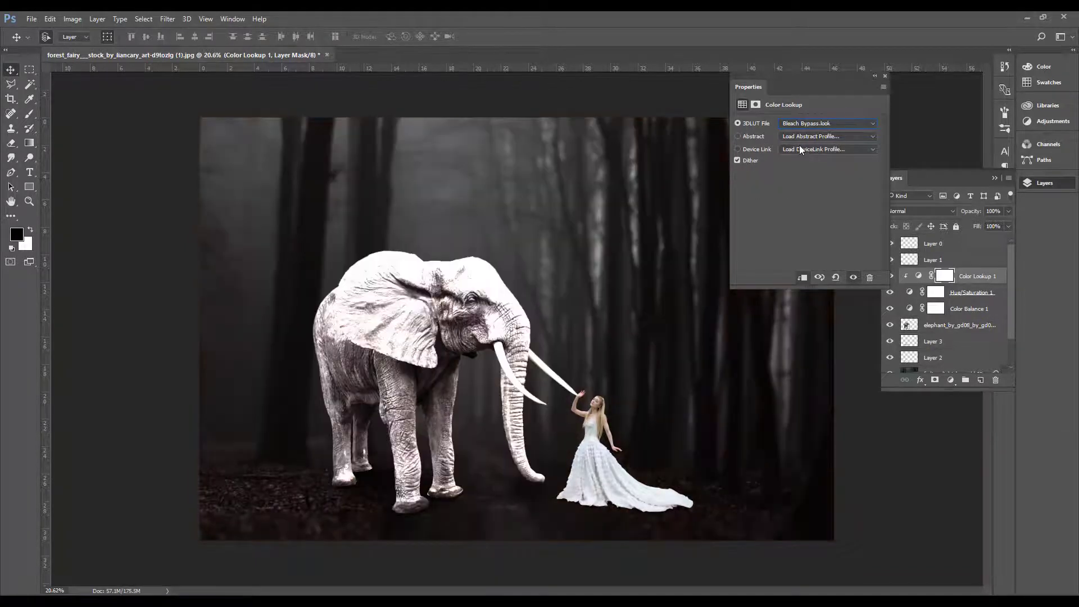
key(Down)
key(Down)
key(Down)
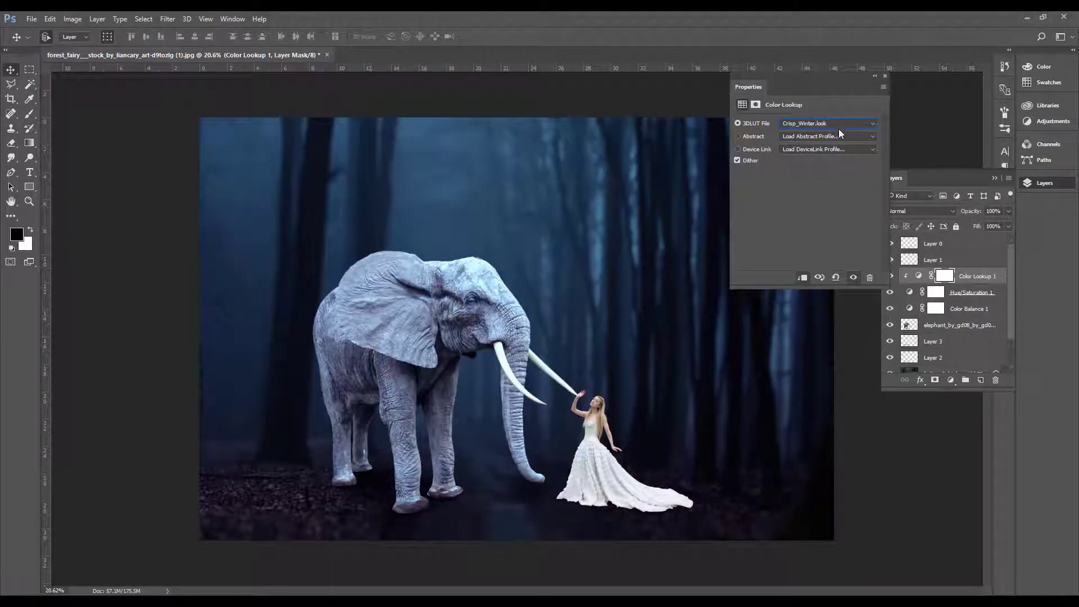
Lower the Color Lookup layer's opacity to 87%
click(1007, 225)
drag(1000, 224, 995, 224)
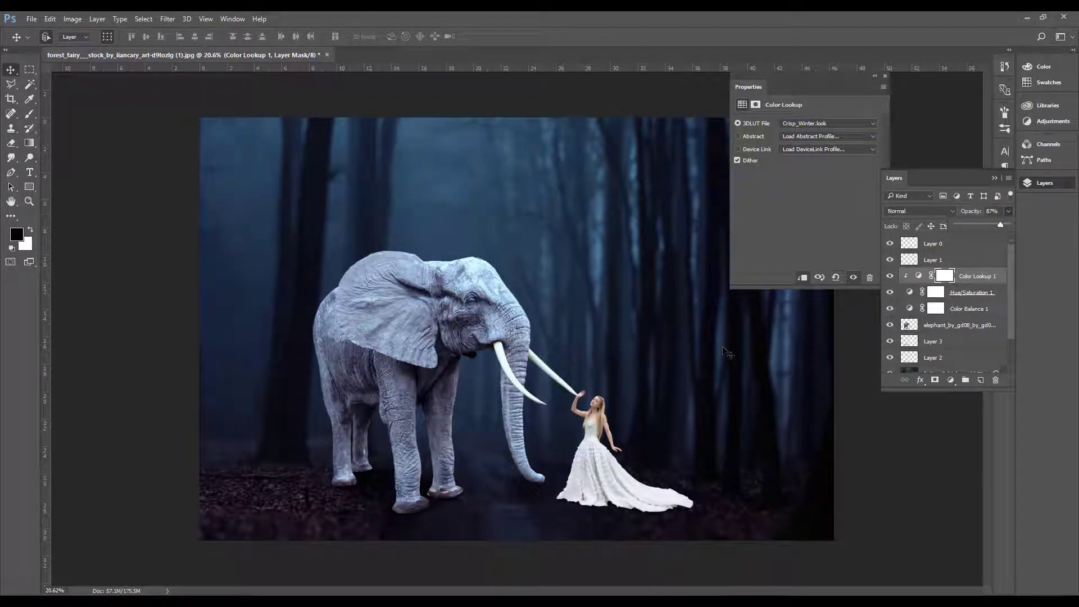
click(700, 217)
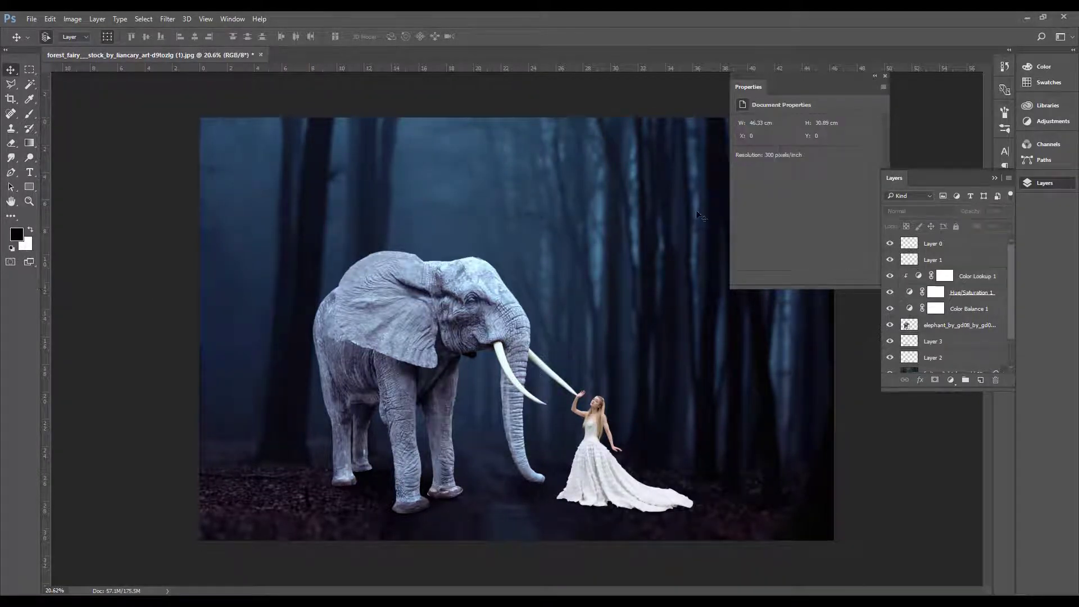
Create a new layer filled with 50% Gray inside the elephant's outline
click(884, 76)
click(471, 308)
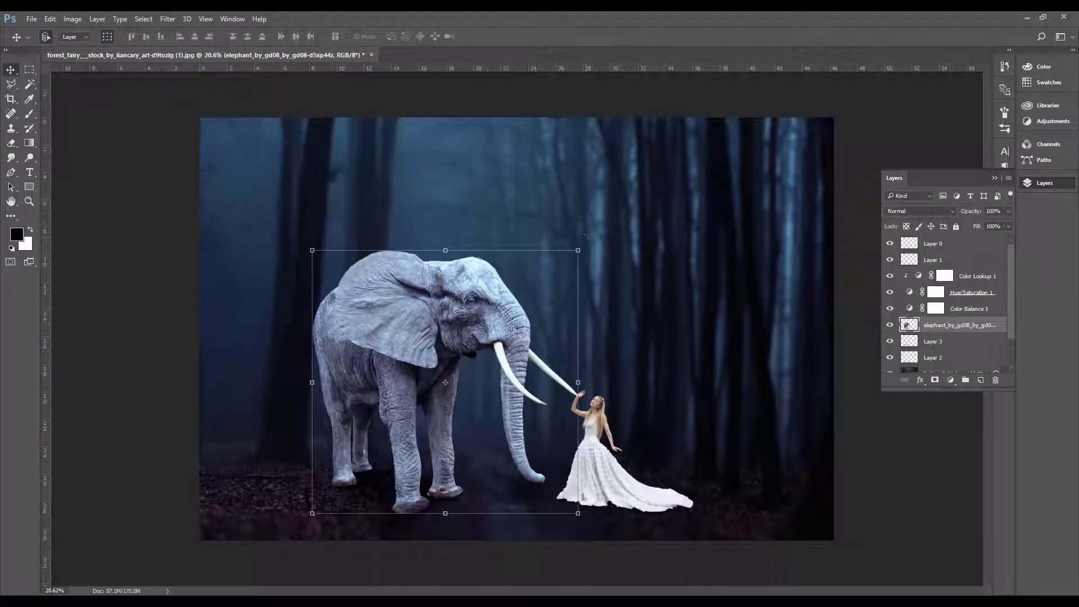
key(ctrl+z)
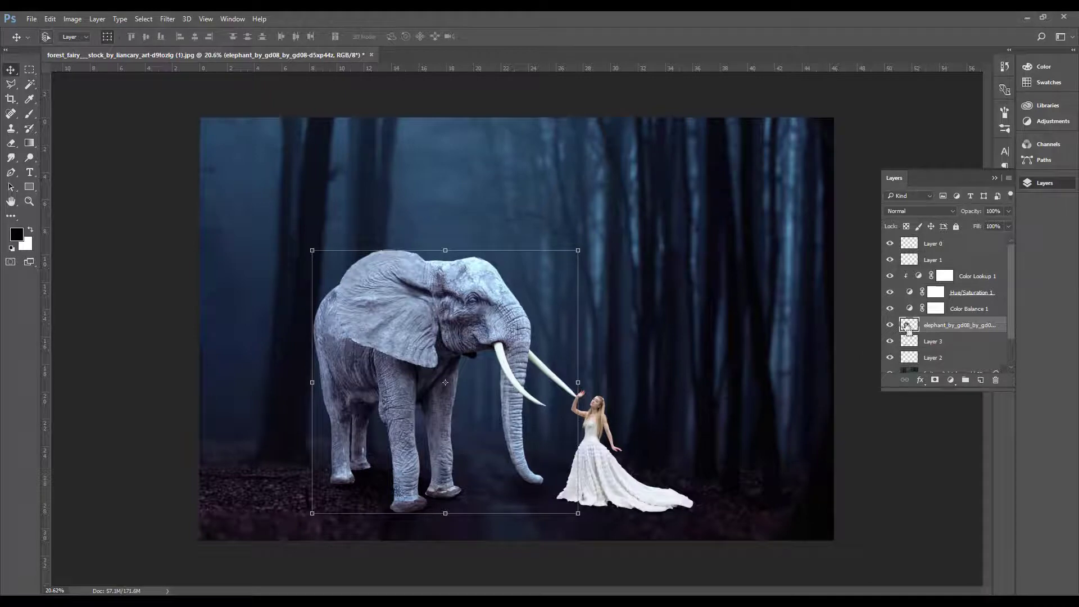
ctrl+click(908, 326)
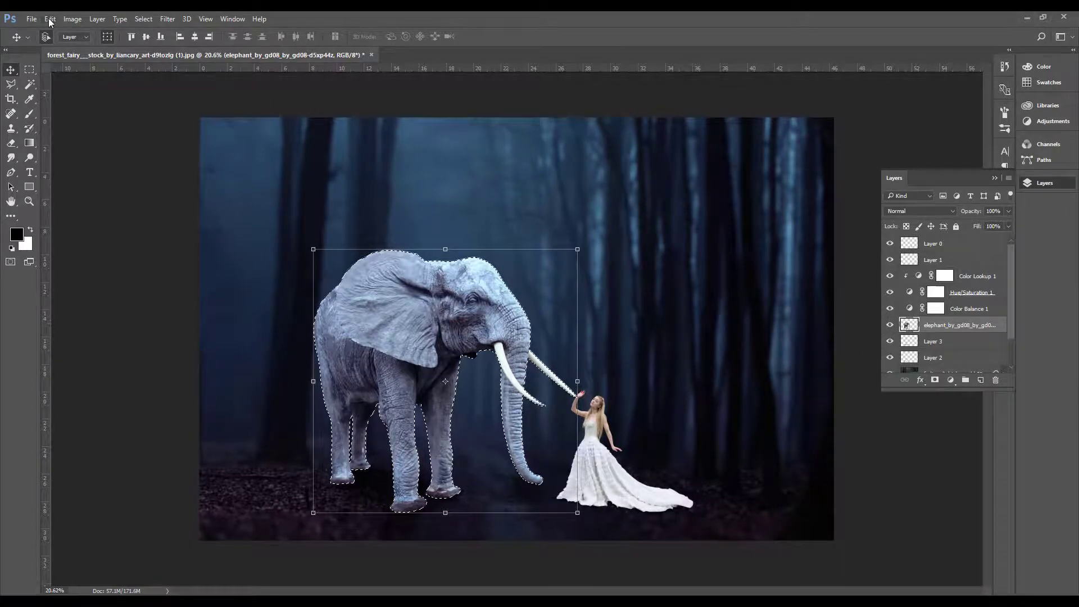
click(981, 380)
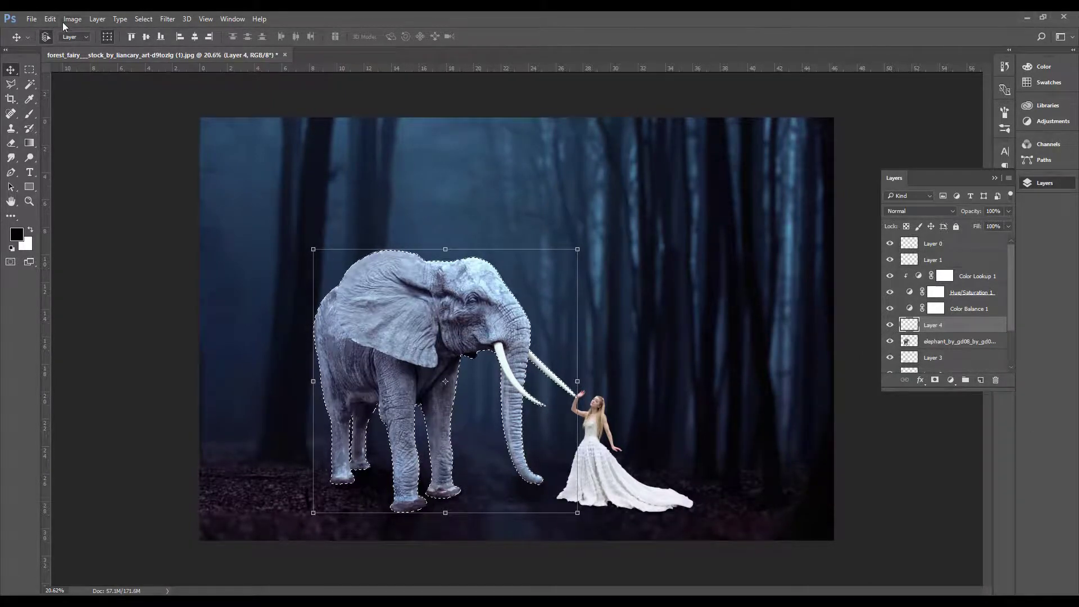
click(50, 19)
click(58, 189)
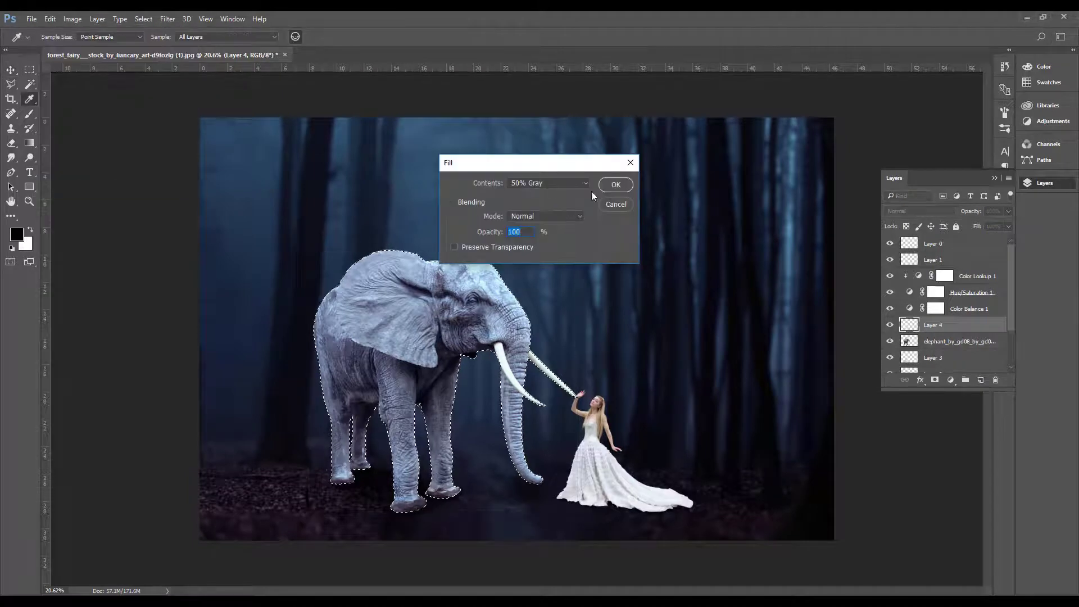
key(Return)
Set the gray elephant layer's blend mode to Overlay
click(919, 211)
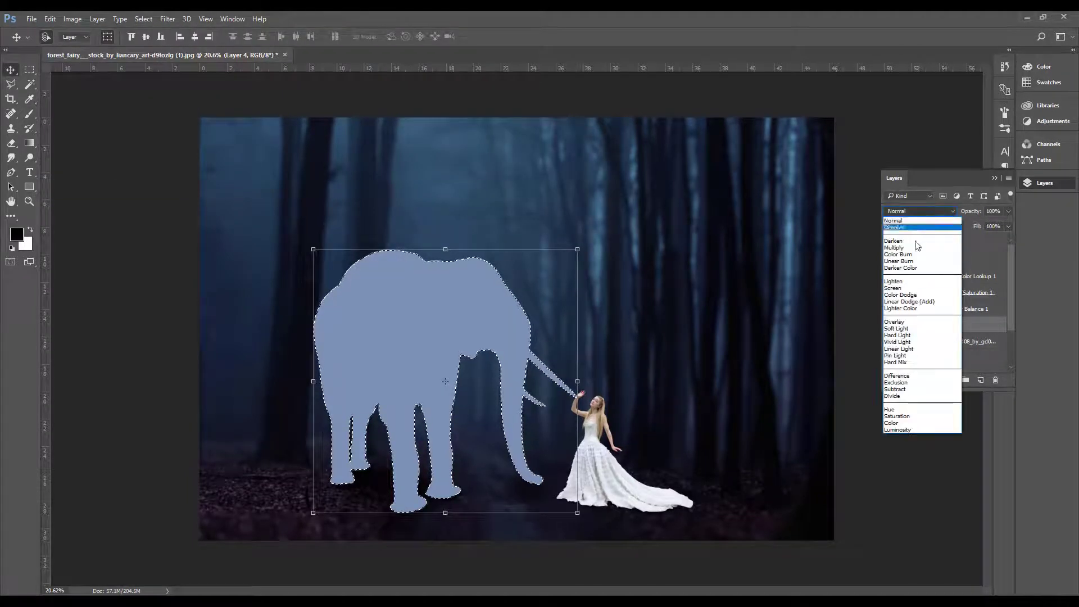
click(900, 322)
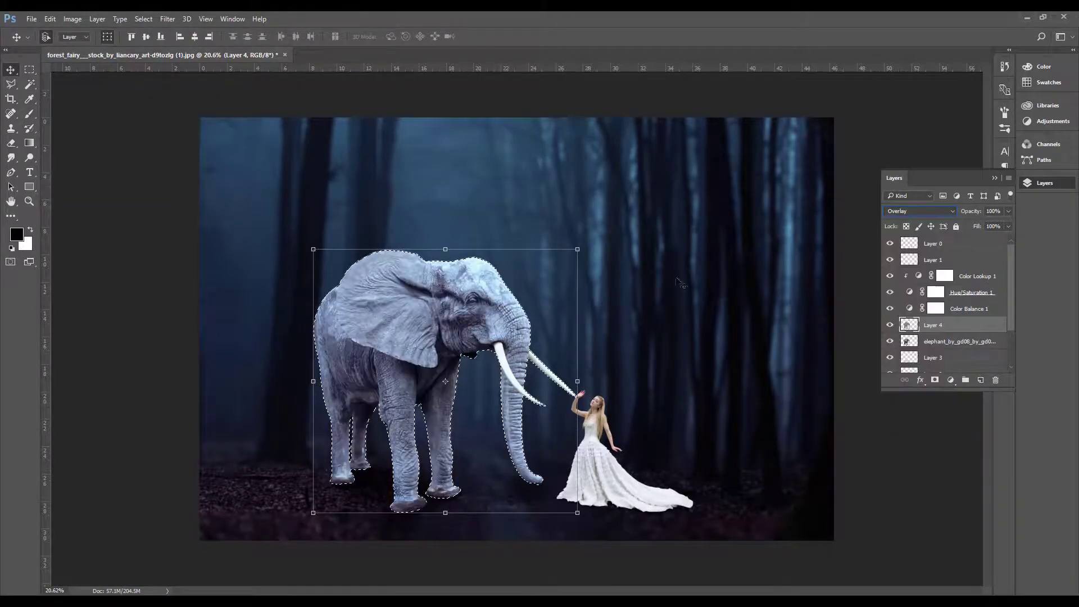
click(28, 161)
Dodge the shadow under the elephant's ear to lighten it
key(ctrl+d)
scroll(450, 381, up, 2)
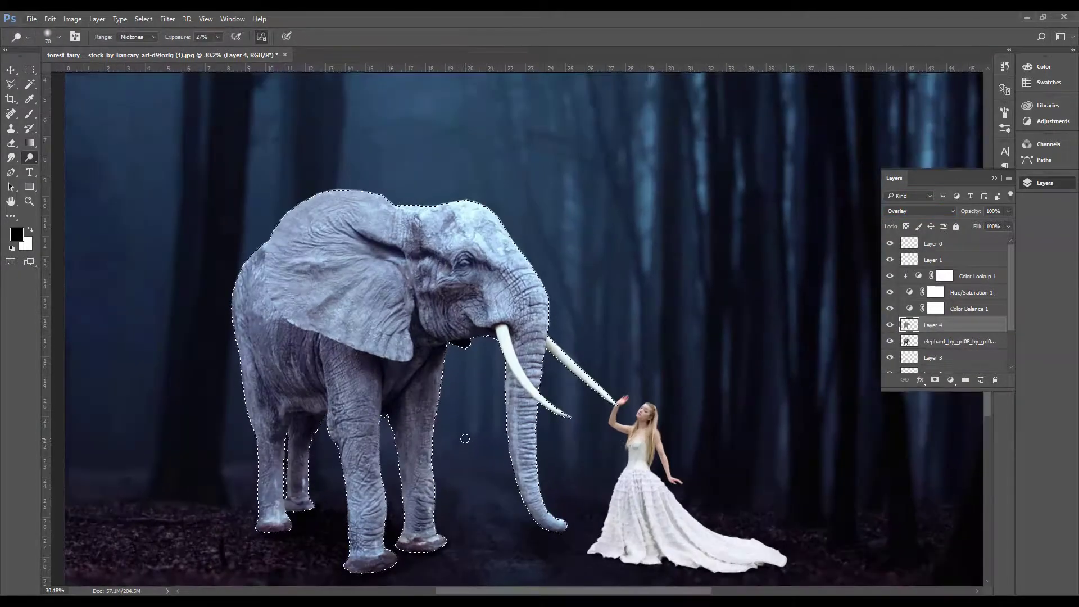
mouse_move(428, 358)
mouse_down()
mouse_move(377, 373)
mouse_move(279, 319)
mouse_up()
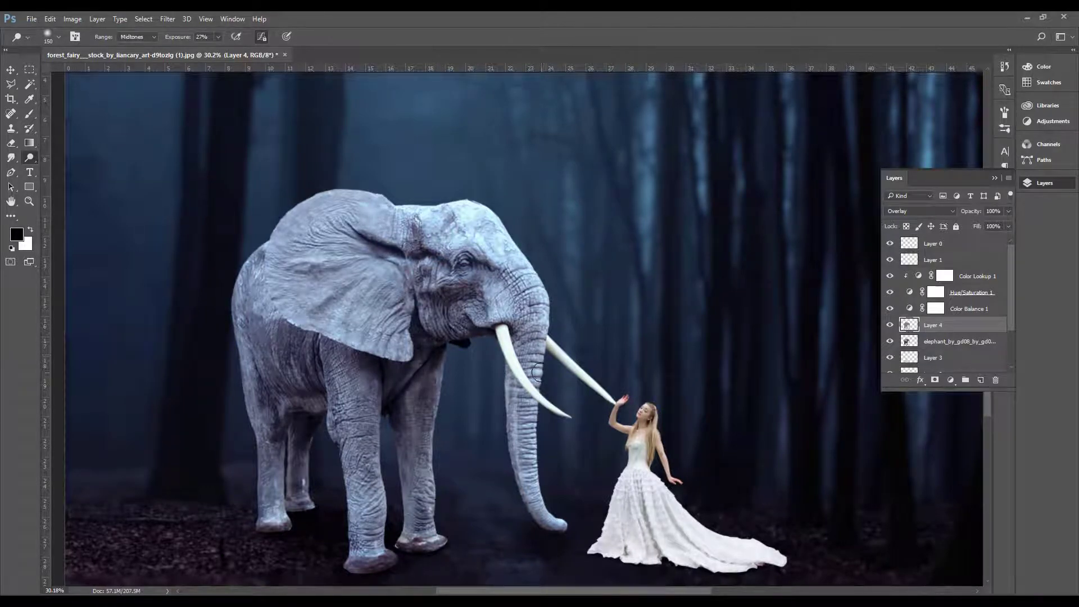
Burn the elephant's legs, belly, mouth, cheek and forehead at 500 then 200 brush size
right_click(29, 158)
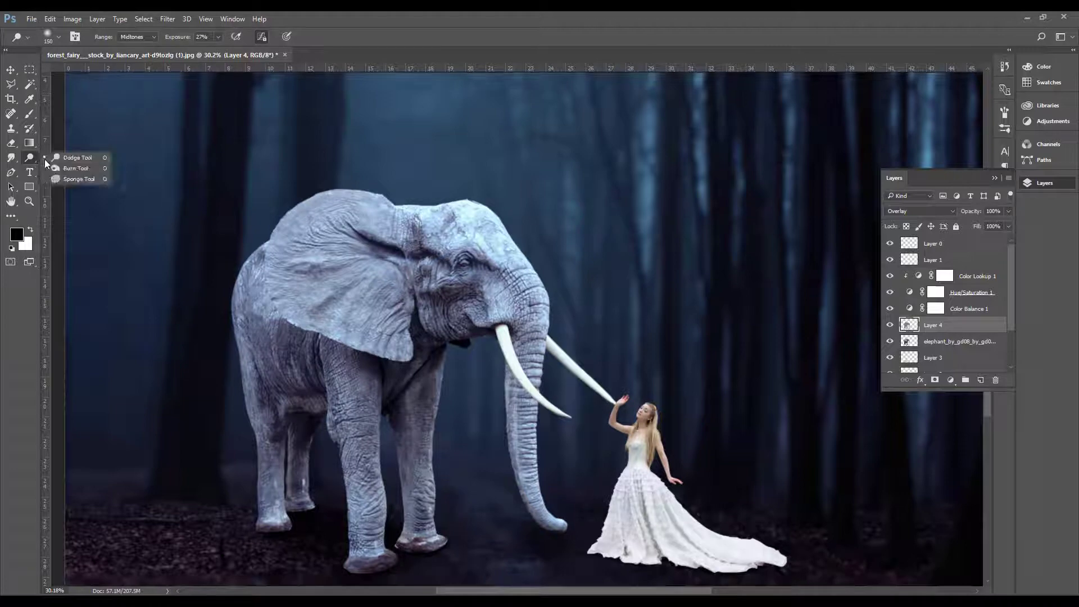
click(59, 170)
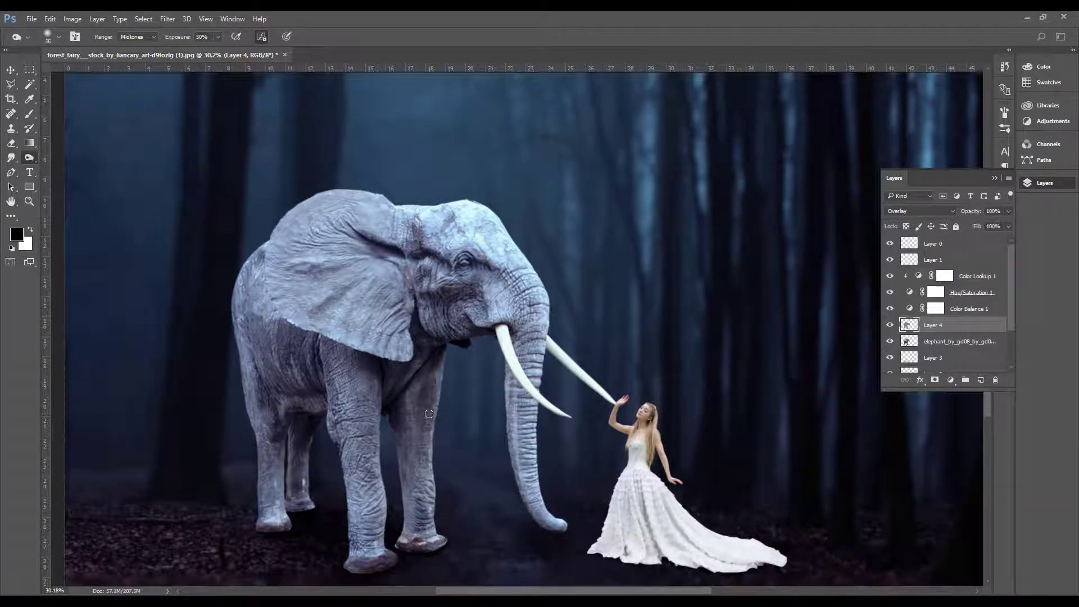
key(bracketright)
key(bracketright)
drag(410, 385, 286, 447)
key(bracketleft)
key(bracketleft)
key(bracketleft)
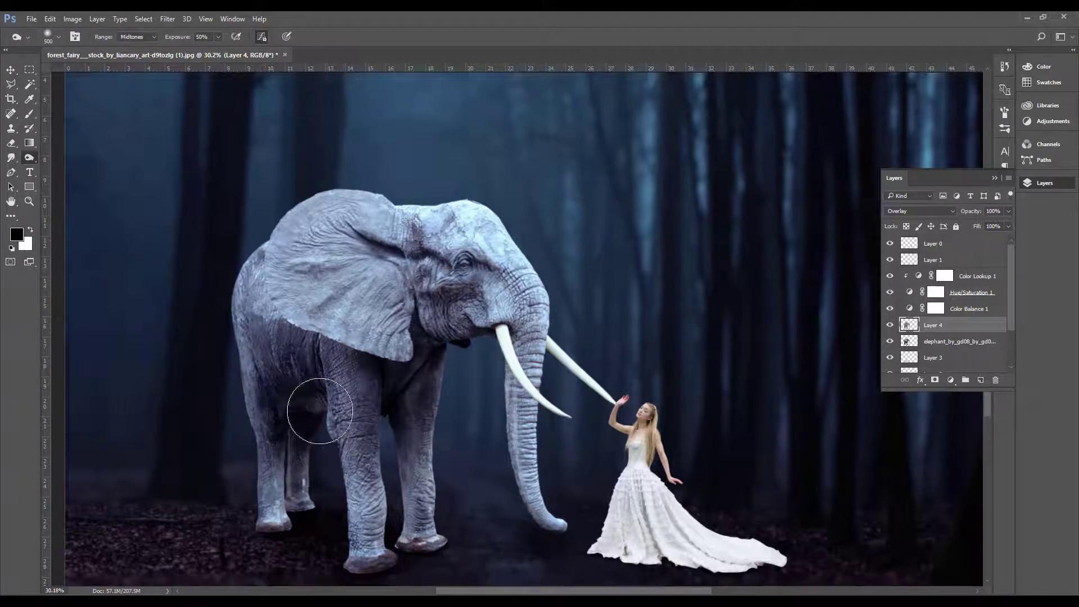
mouse_move(466, 337)
mouse_down()
mouse_move(438, 315)
mouse_move(455, 292)
mouse_move(388, 242)
mouse_move(417, 229)
mouse_move(444, 282)
mouse_move(500, 275)
mouse_move(521, 337)
mouse_move(512, 408)
mouse_move(537, 469)
mouse_up()
drag(426, 466, 425, 540)
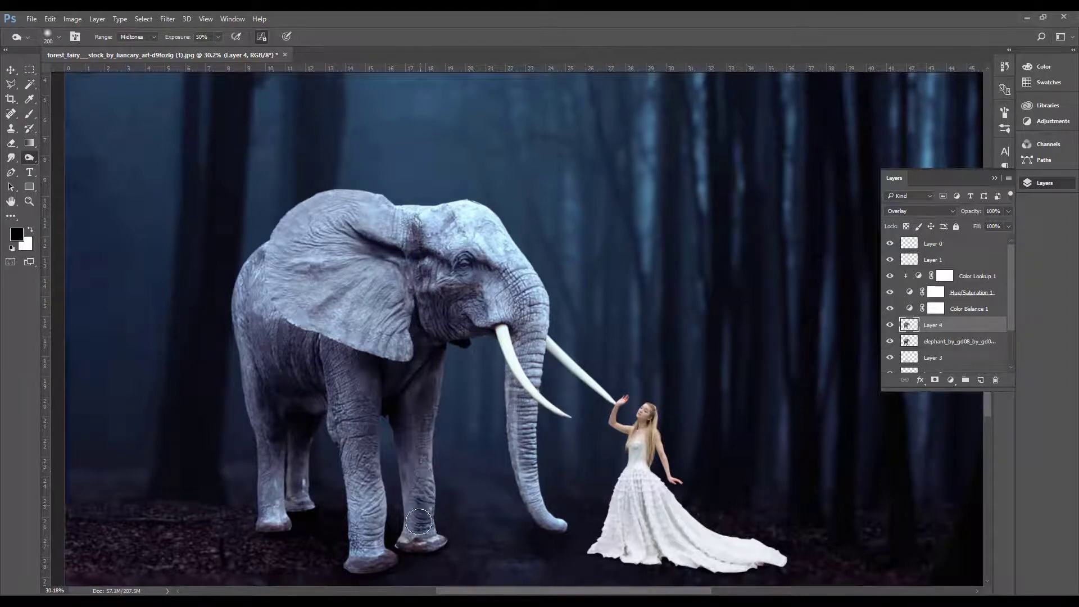
drag(367, 484, 371, 551)
mouse_move(268, 493)
mouse_down()
mouse_move(293, 461)
mouse_move(292, 477)
mouse_move(262, 445)
mouse_move(259, 333)
mouse_up()
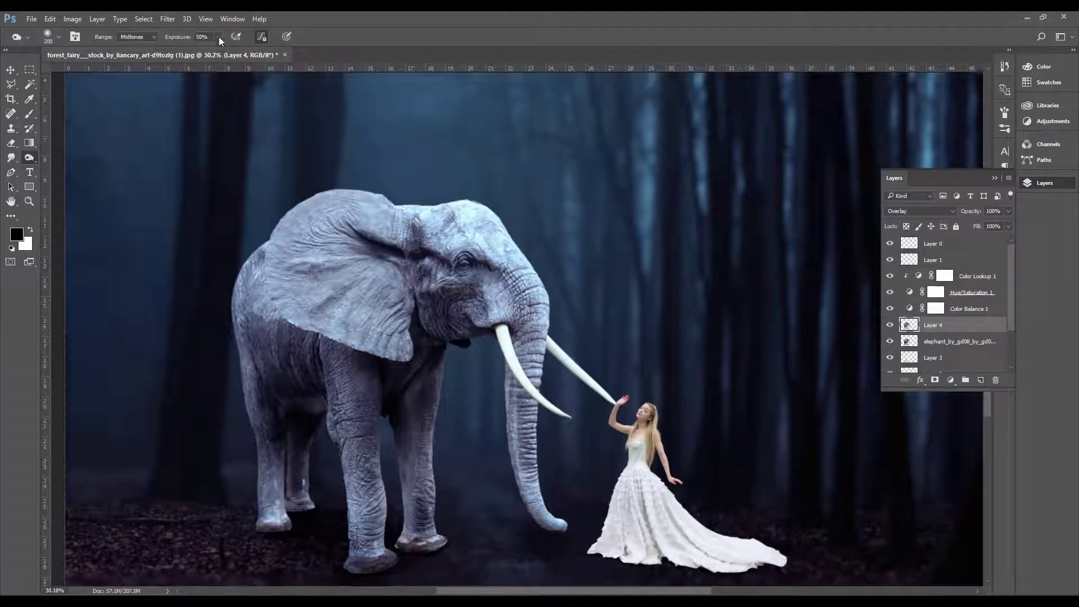
Burn the ear fold and edges, the trunk below the tusk and the elephant's rear edge
mouse_move(405, 291)
mouse_down()
mouse_move(410, 345)
mouse_move(438, 287)
mouse_move(433, 239)
mouse_move(436, 293)
mouse_up()
drag(317, 304, 396, 334)
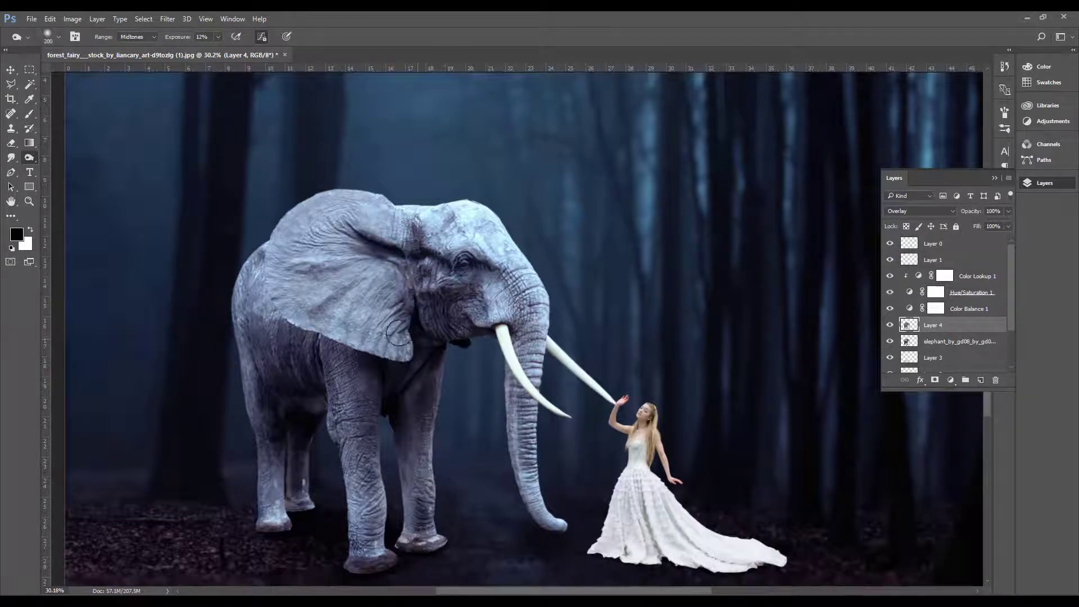
drag(539, 379, 567, 388)
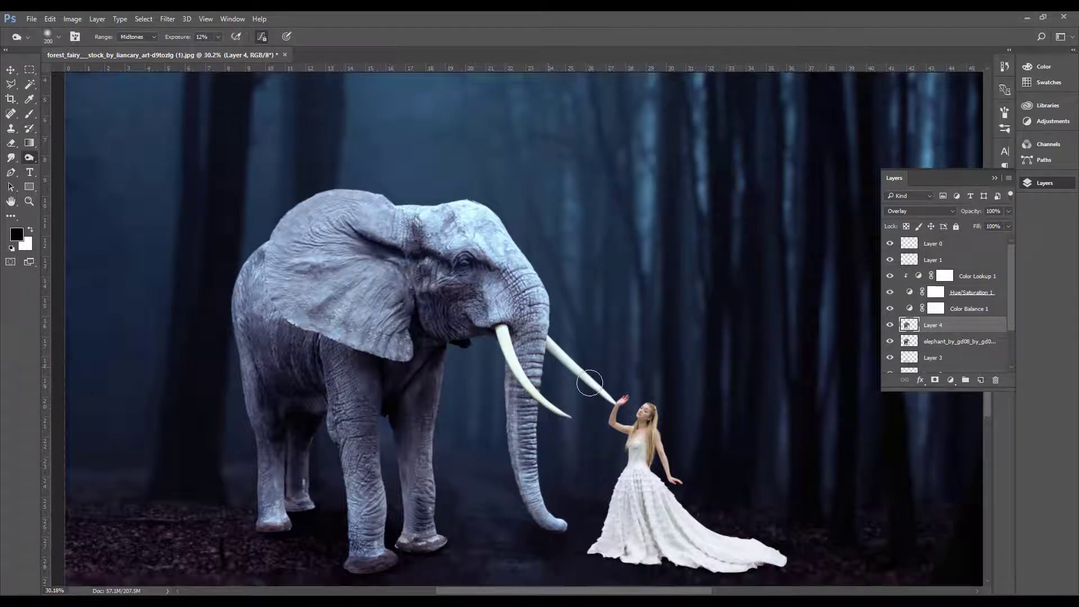
mouse_move(256, 298)
mouse_down()
mouse_move(254, 386)
mouse_move(280, 499)
mouse_up()
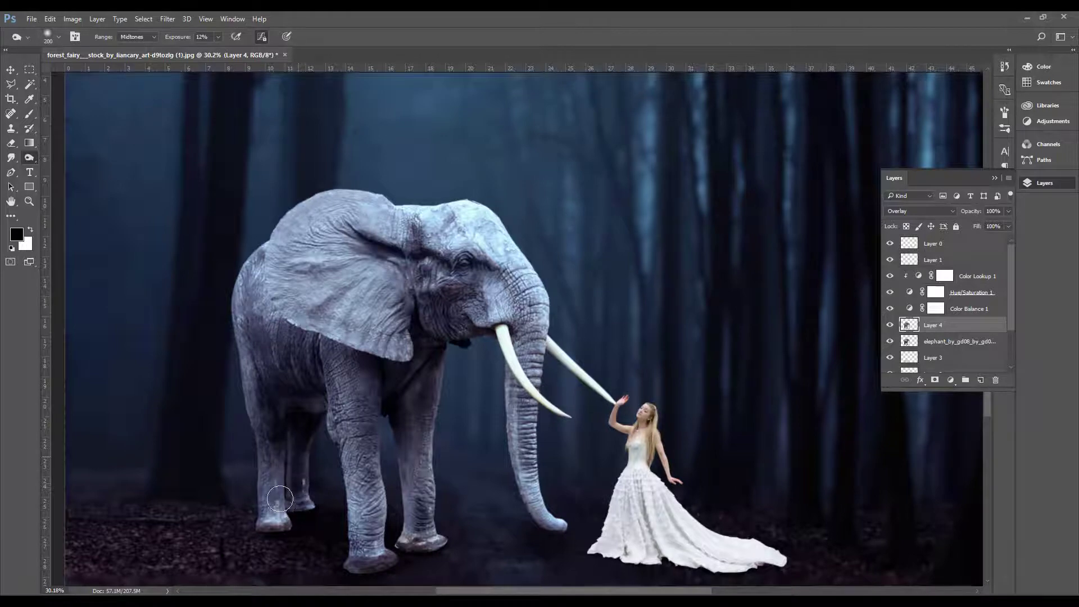
drag(284, 276, 284, 204)
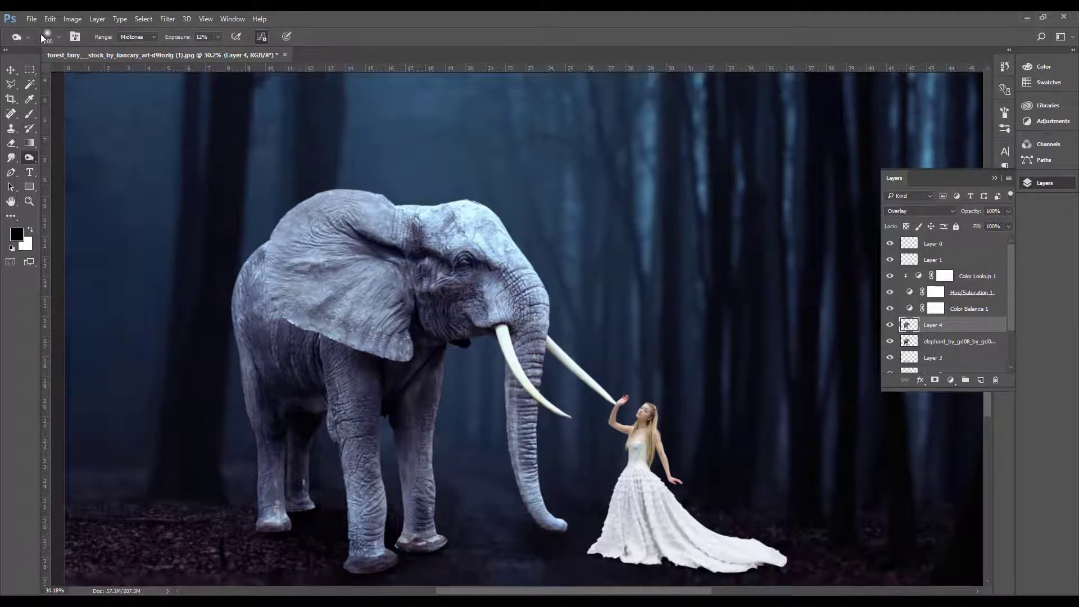
click(11, 69)
click(660, 507)
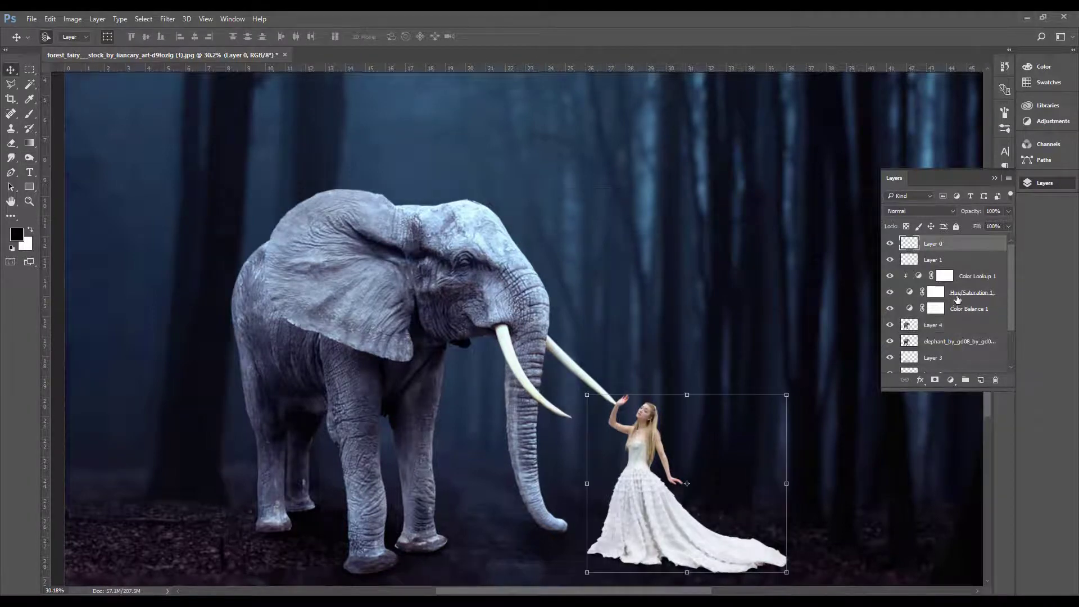
Scale the fairy's Layers 0 and 1 to 91%, placing her hand under the tusk tip
shift+click(959, 260)
key(ctrl+t)
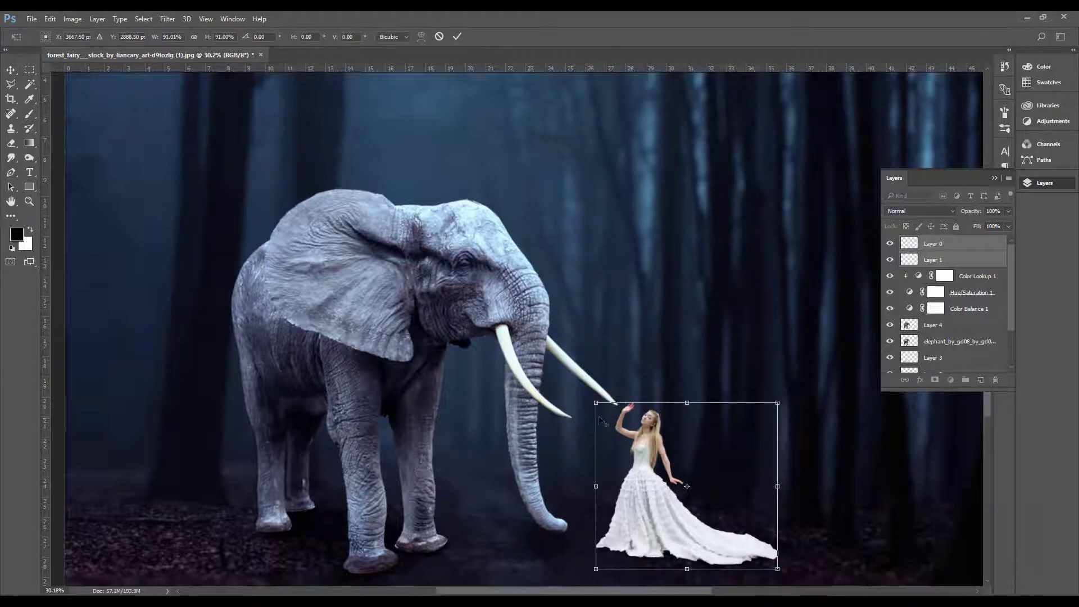
drag(634, 477, 639, 484)
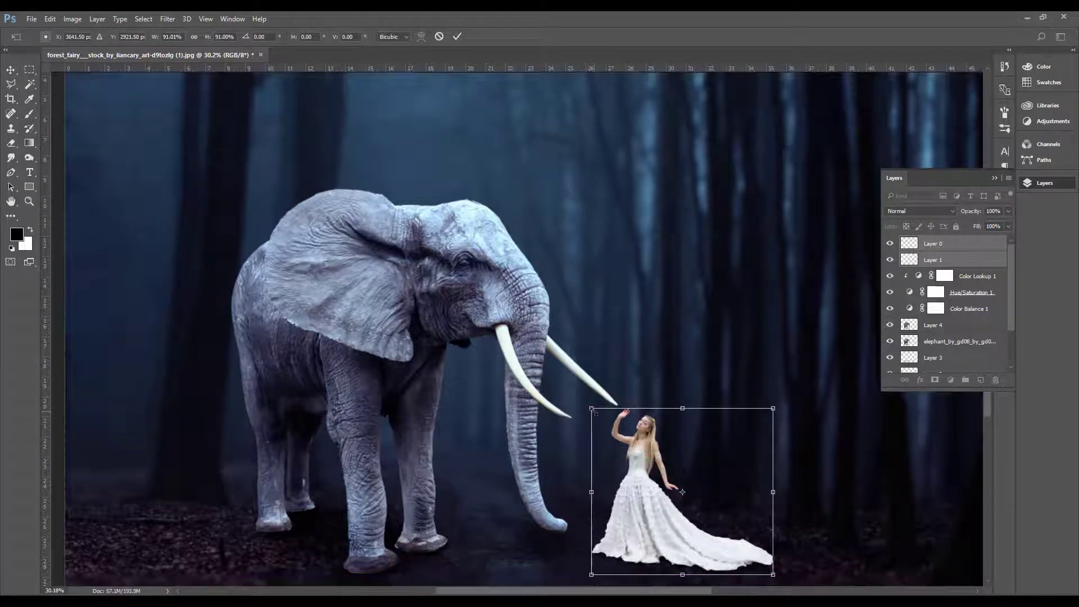
key(Return)
scroll(535, 205, down, 1)
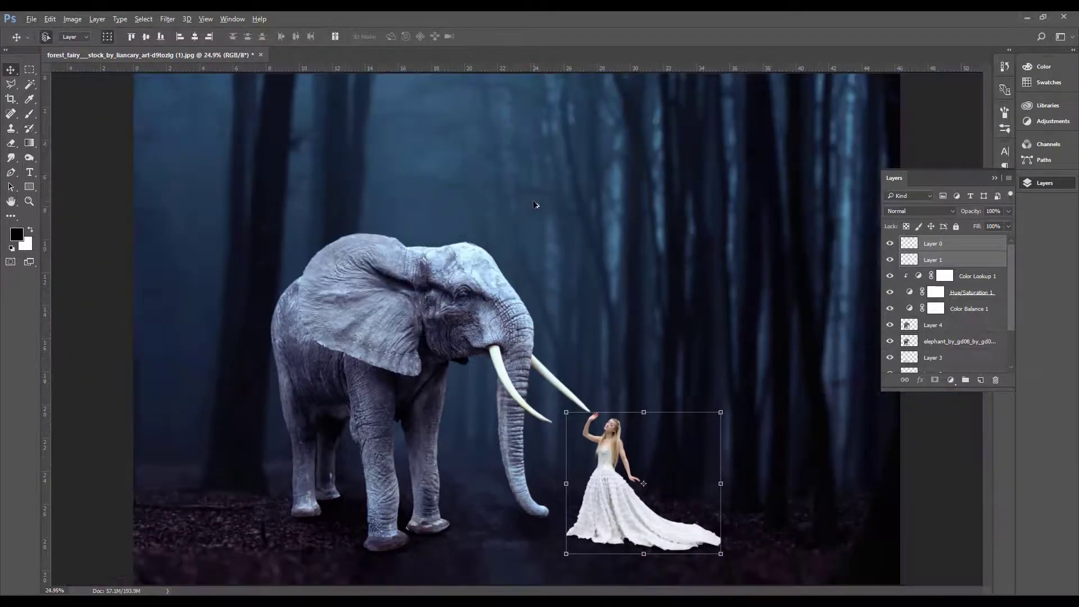
click(909, 246)
scroll(641, 487, up, 1)
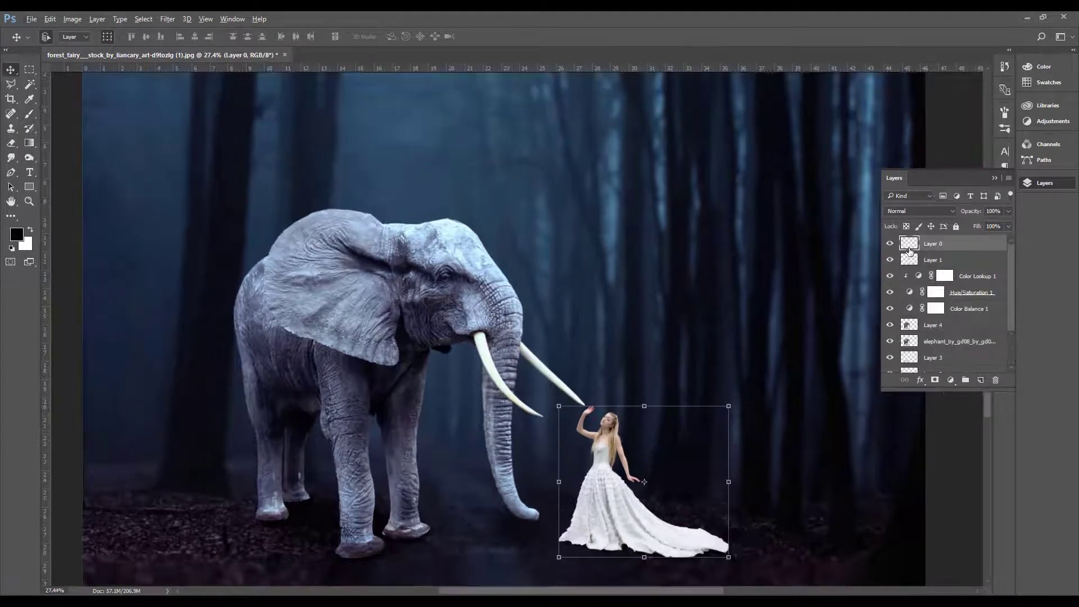
Add Layer 5 filled with 50% gray in the fairy's outline, blending as Overlay
ctrl+click(910, 245)
key(ctrl+shift+alt+n)
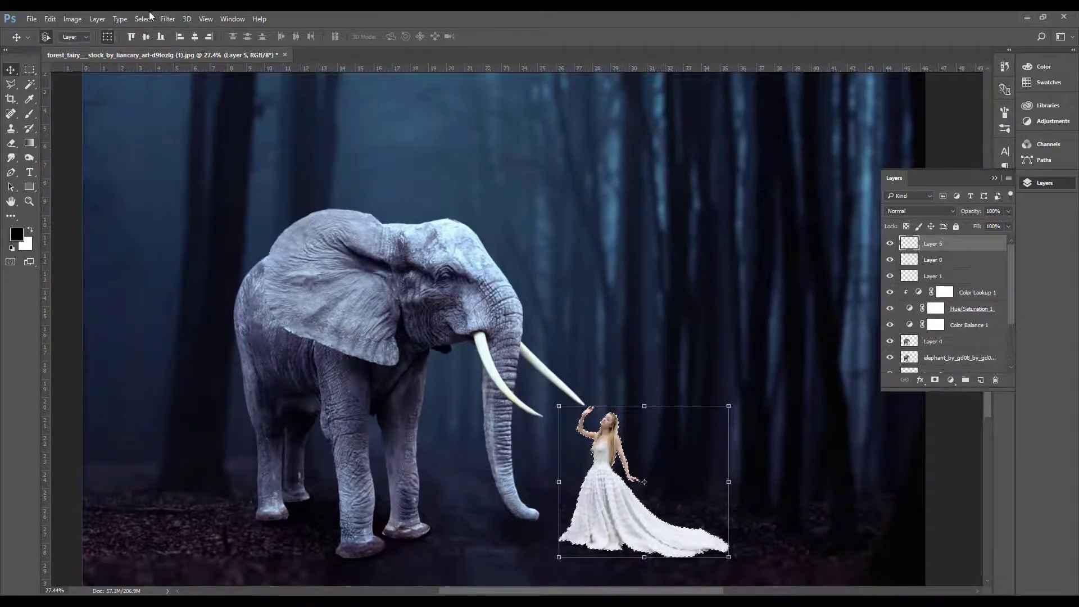
click(50, 18)
click(84, 188)
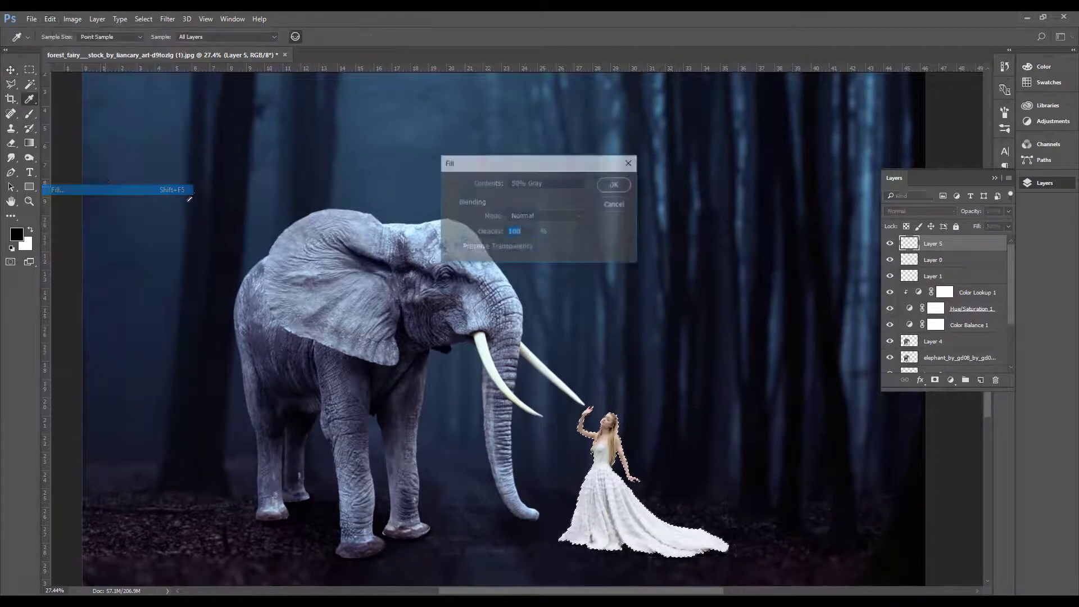
click(615, 185)
key(v)
click(920, 211)
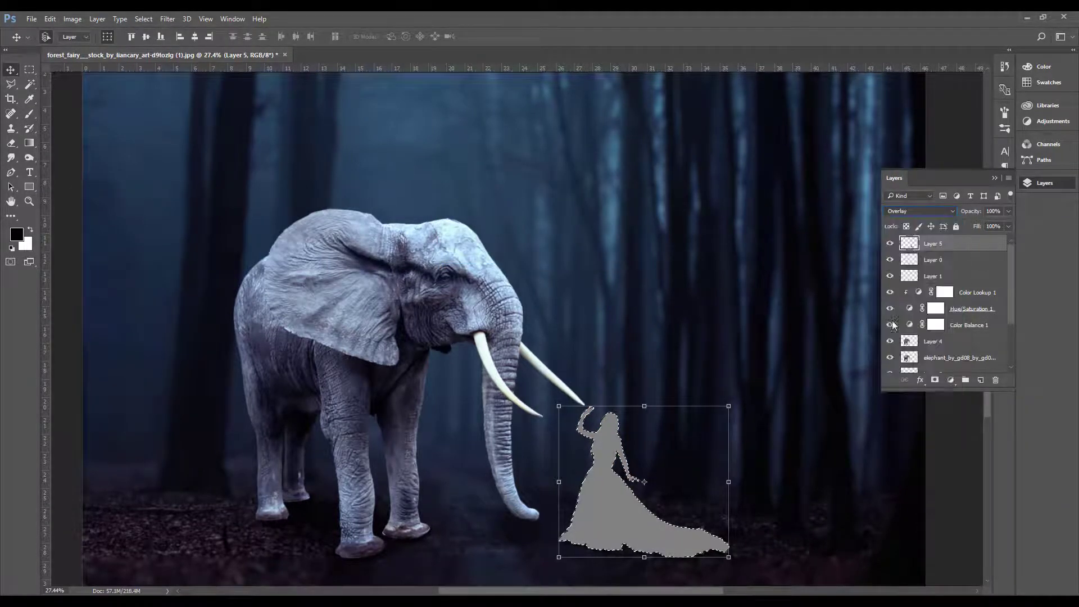
click(894, 321)
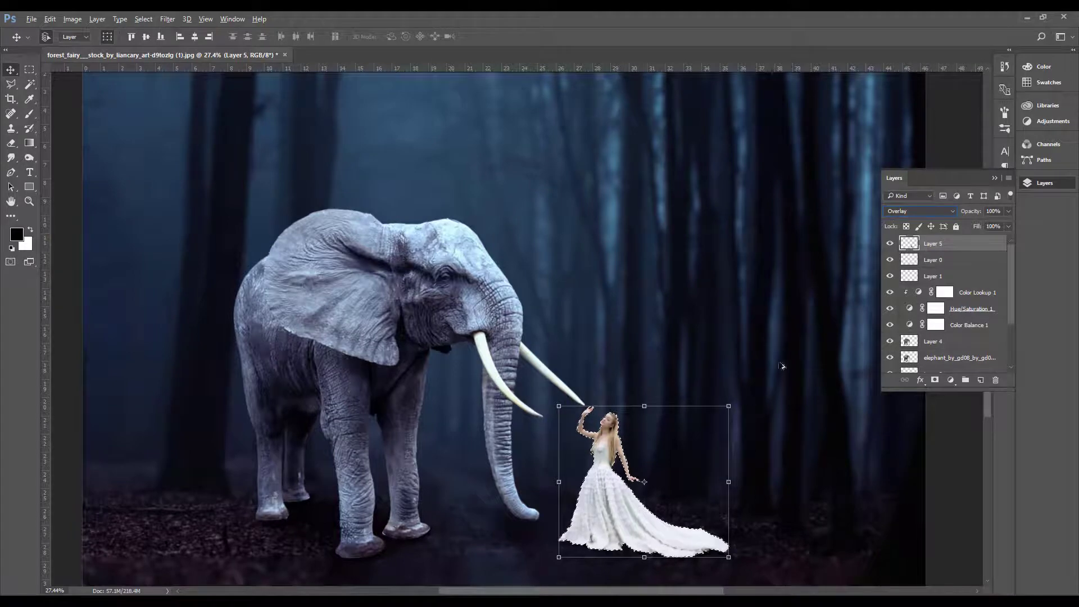
Reselect Layer 5, choose the Dodge tool and zoom in on the dress hem
click(759, 360)
scroll(627, 502, up, 1)
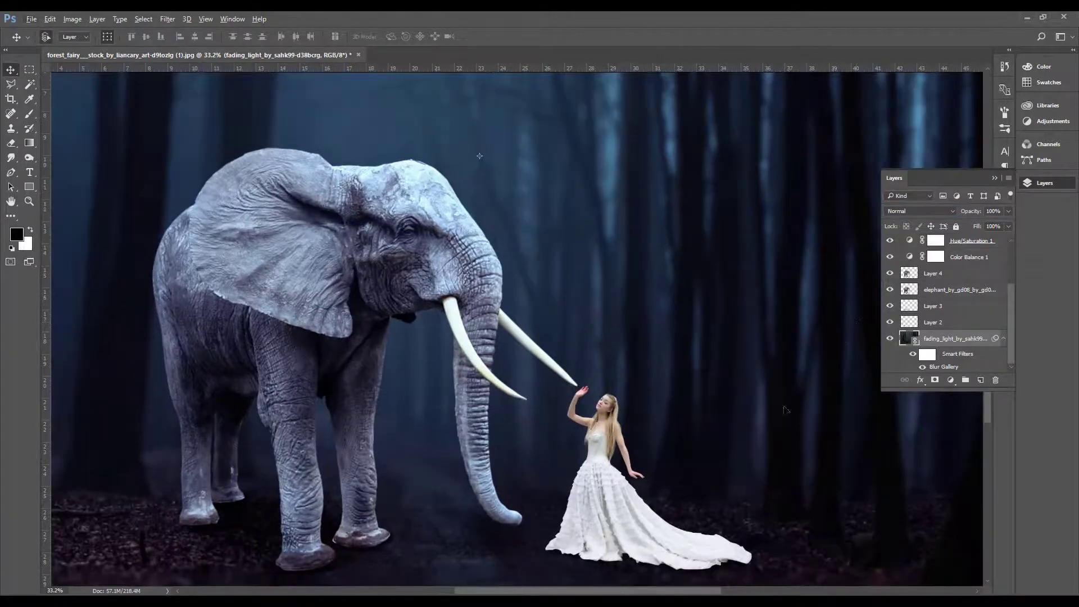
click(604, 458)
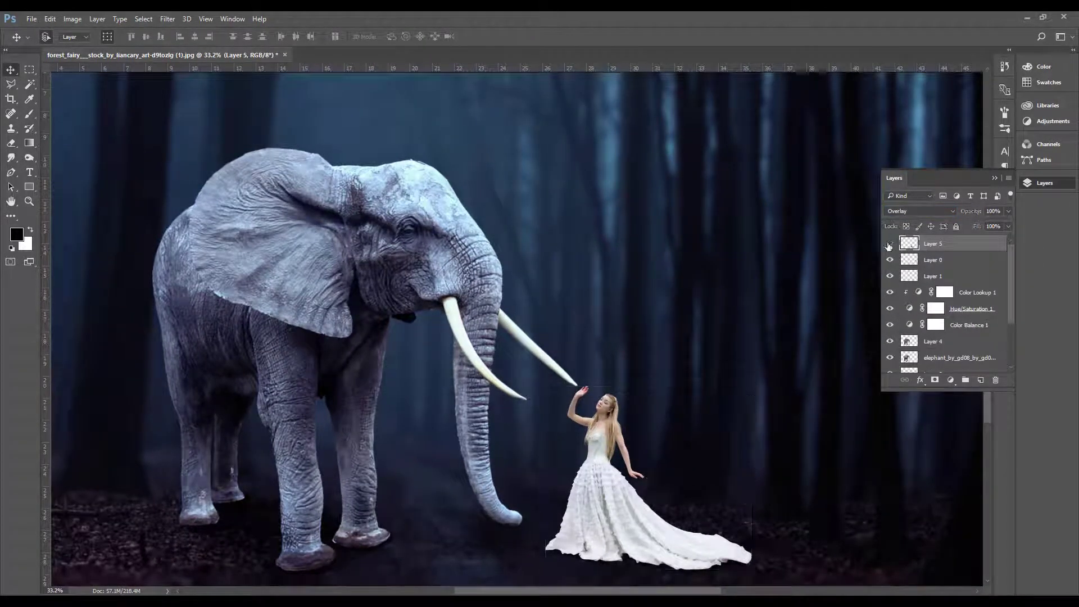
click(29, 158)
scroll(602, 514, up, 2)
scroll(602, 515, up, 2)
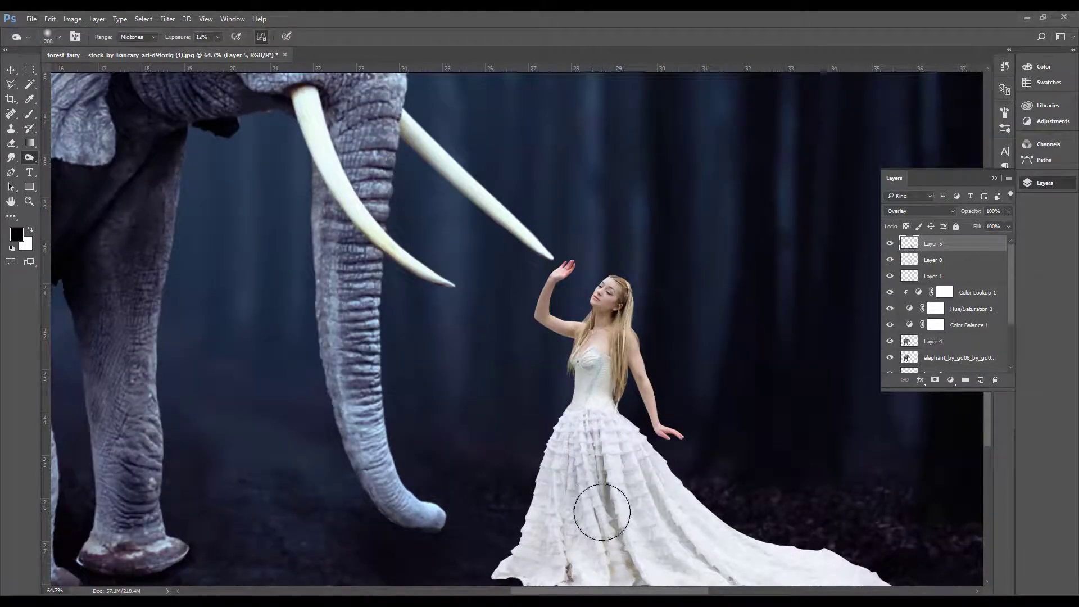
drag(602, 512, 577, 388)
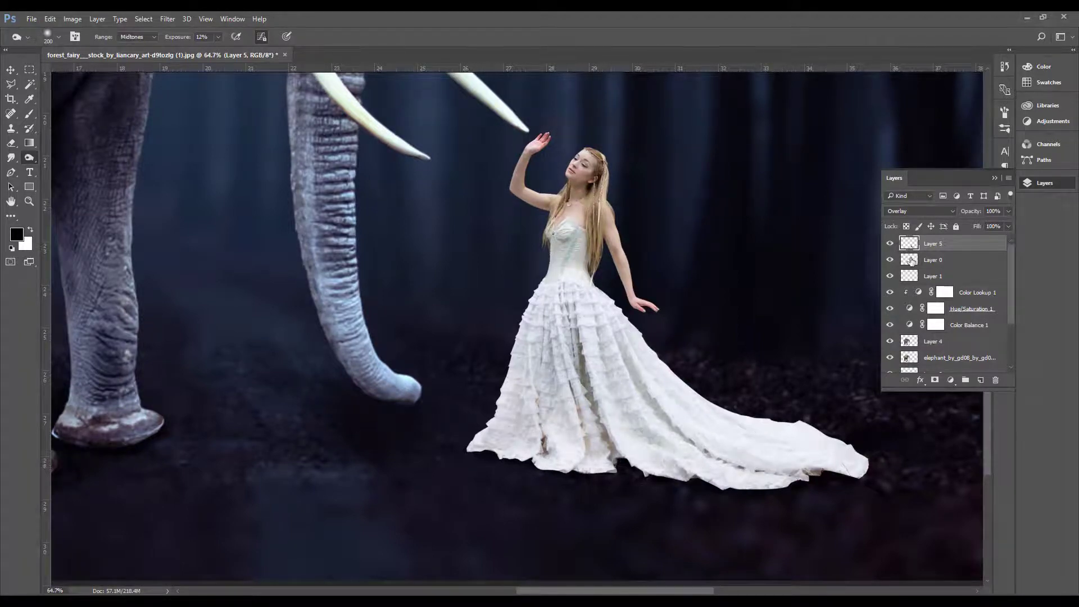
Mask Layer 0's dress hem with black brush strokes at 100 and 125 px
click(927, 262)
click(935, 380)
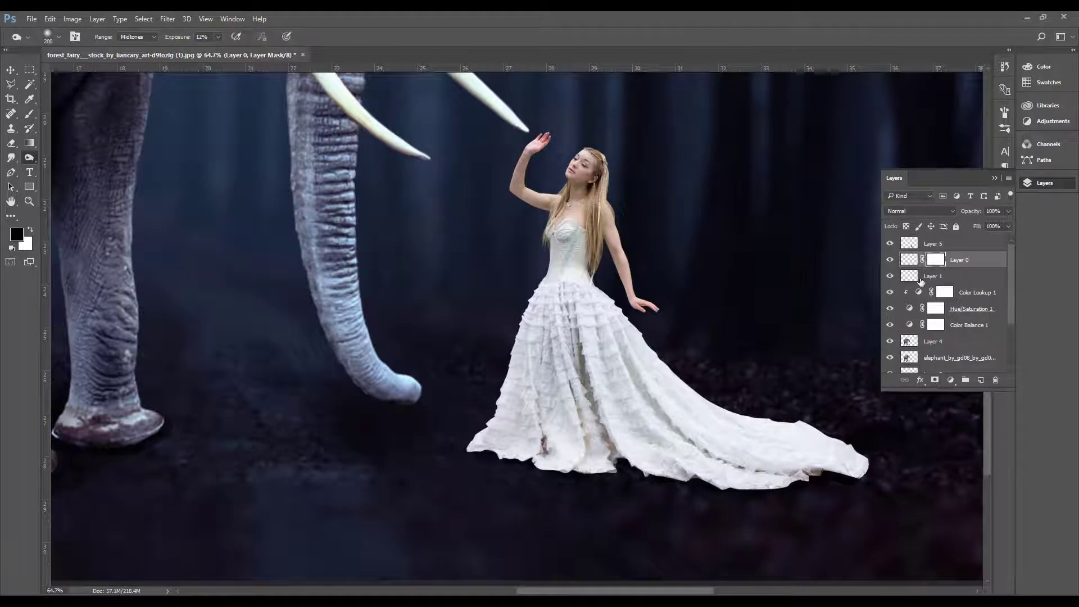
key(b)
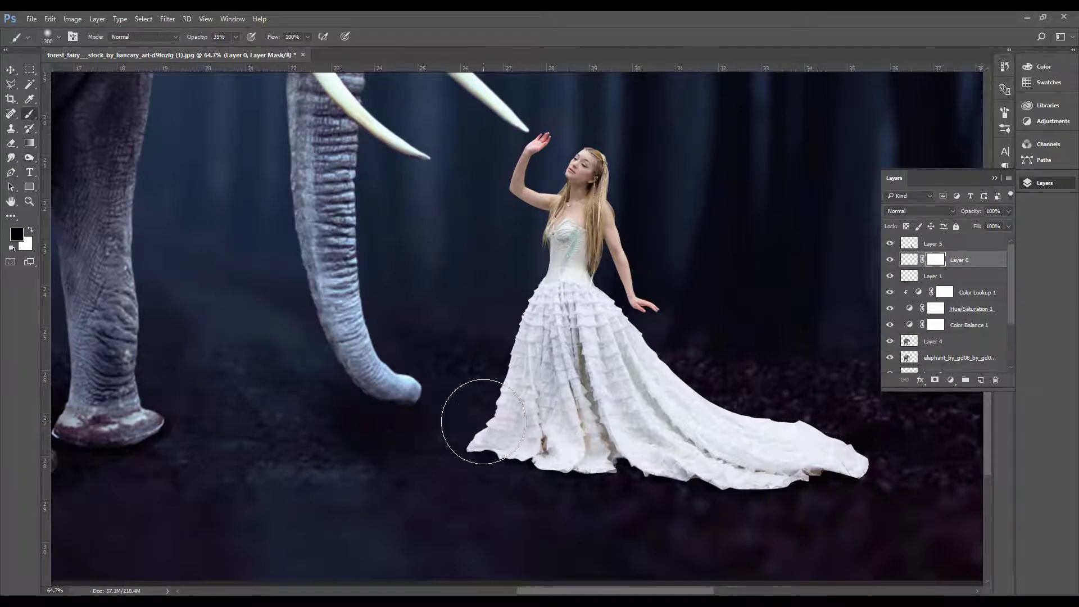
key(bracketleft)
key(bracketleft)
key(bracketleft)
mouse_move(530, 403)
mouse_down()
mouse_move(554, 445)
mouse_move(482, 458)
mouse_up()
key(bracketright)
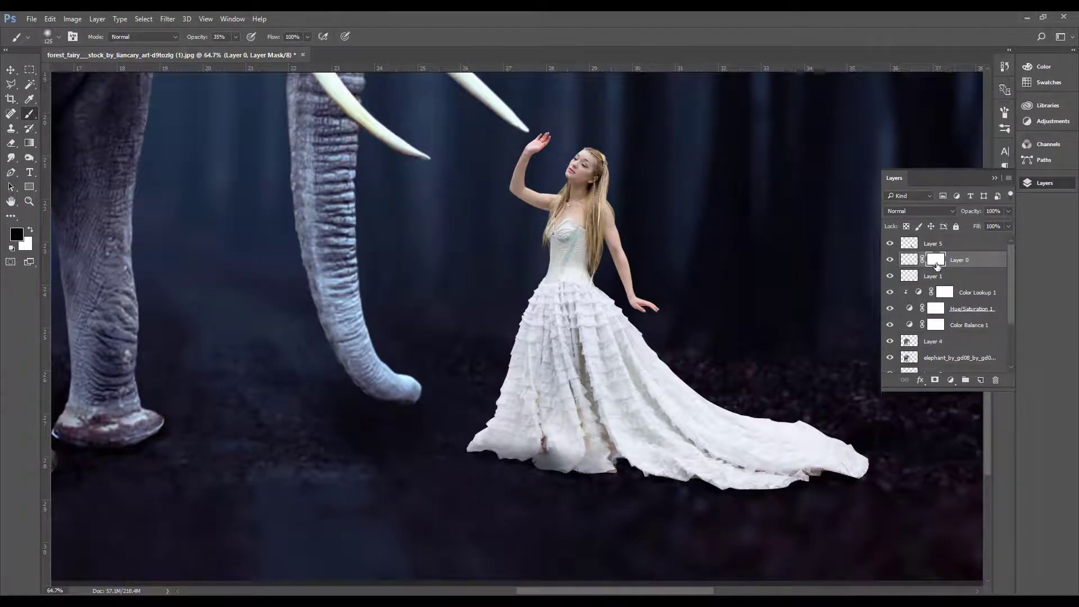
mouse_move(639, 474)
mouse_down()
mouse_move(735, 498)
mouse_move(819, 482)
mouse_move(685, 499)
mouse_move(783, 494)
mouse_move(511, 463)
mouse_move(527, 464)
mouse_up()
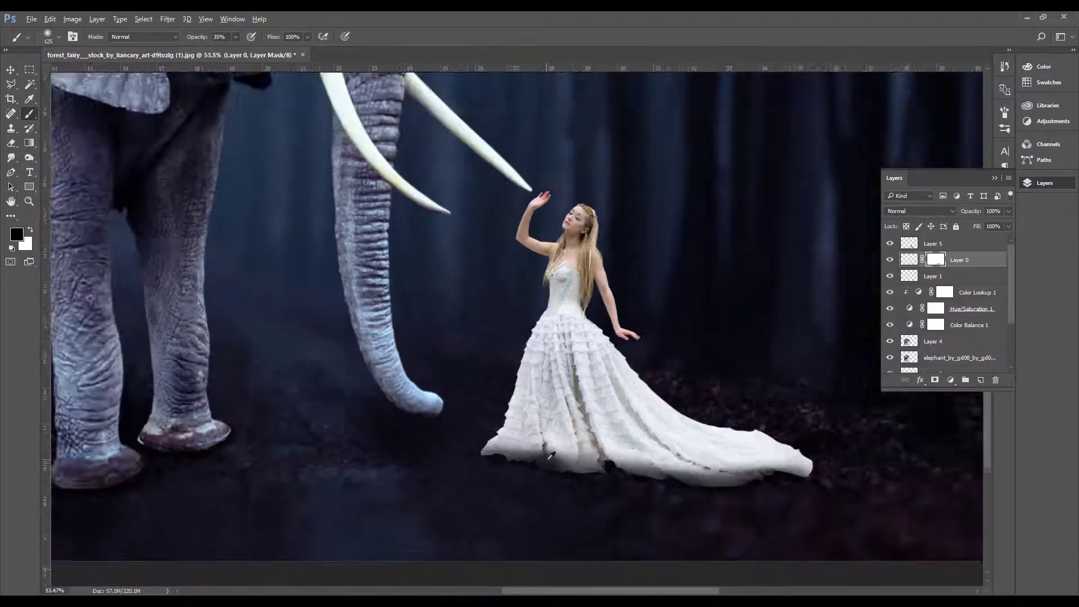
key(ctrl+0)
Place the linked CherryPetals image and enlarge it to about 121%
click(10, 70)
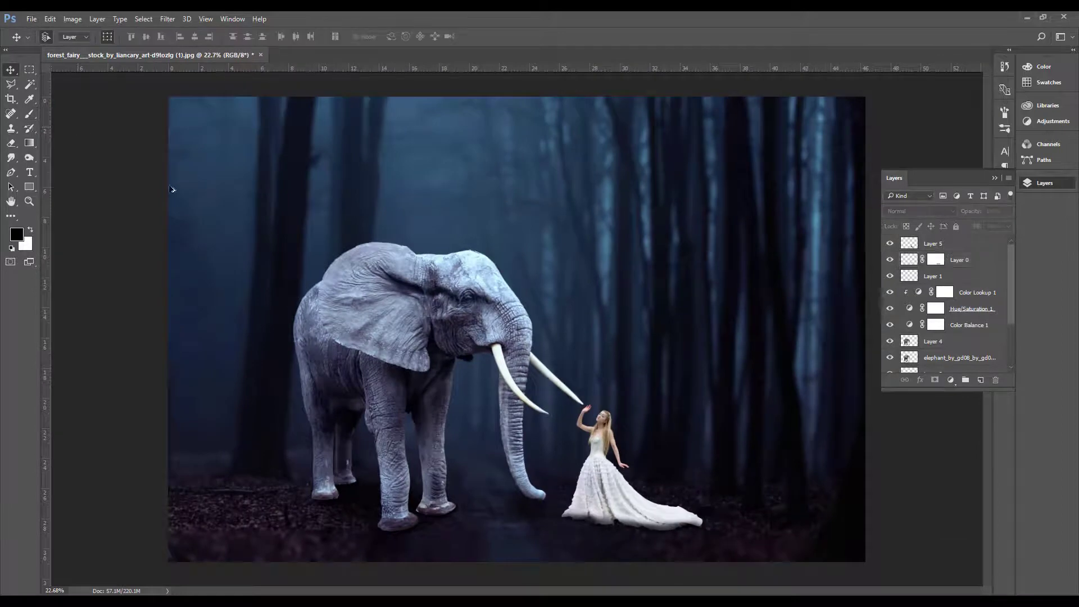
alt+scroll(68, 61, down, 1)
click(33, 19)
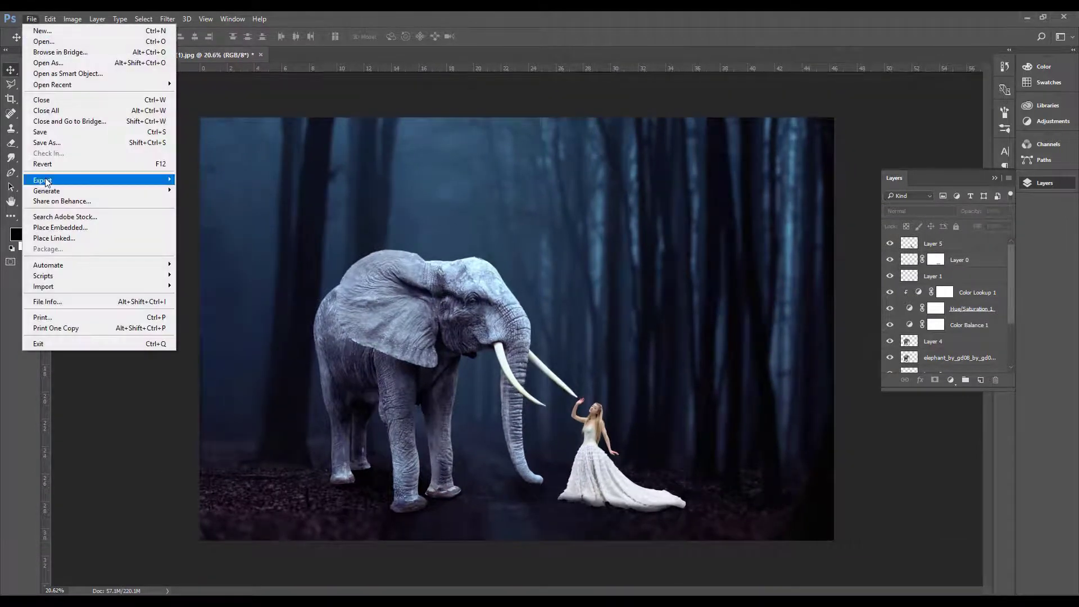
click(54, 239)
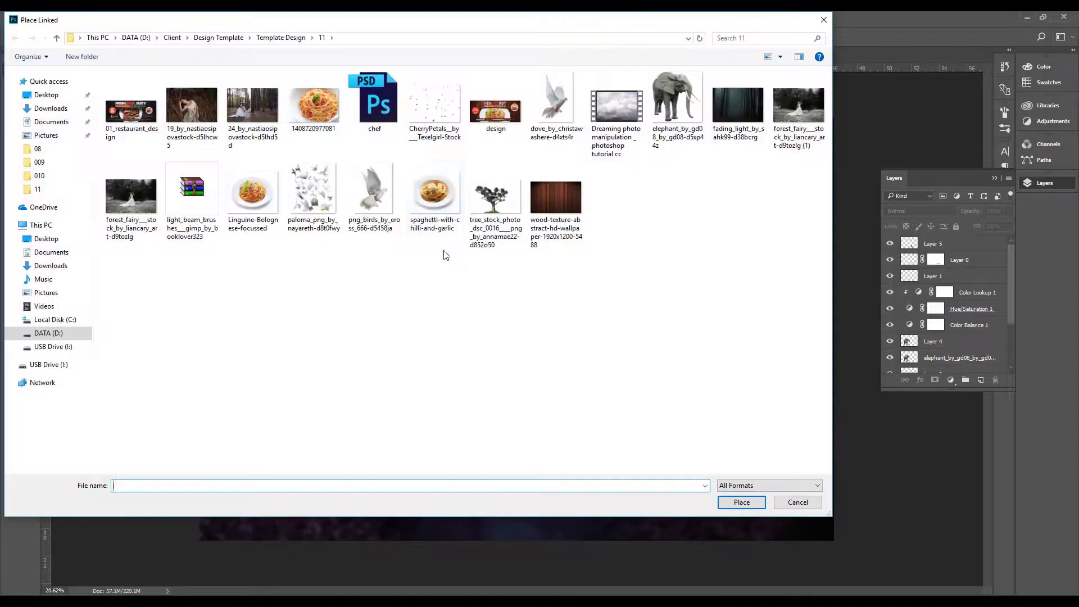
click(434, 110)
click(736, 502)
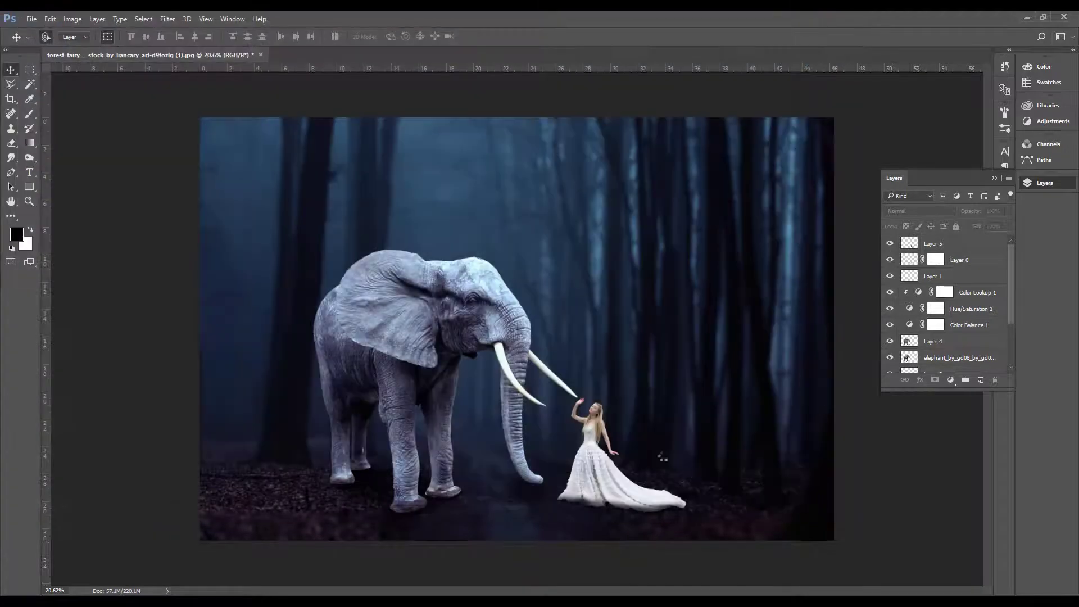
drag(778, 526, 832, 564)
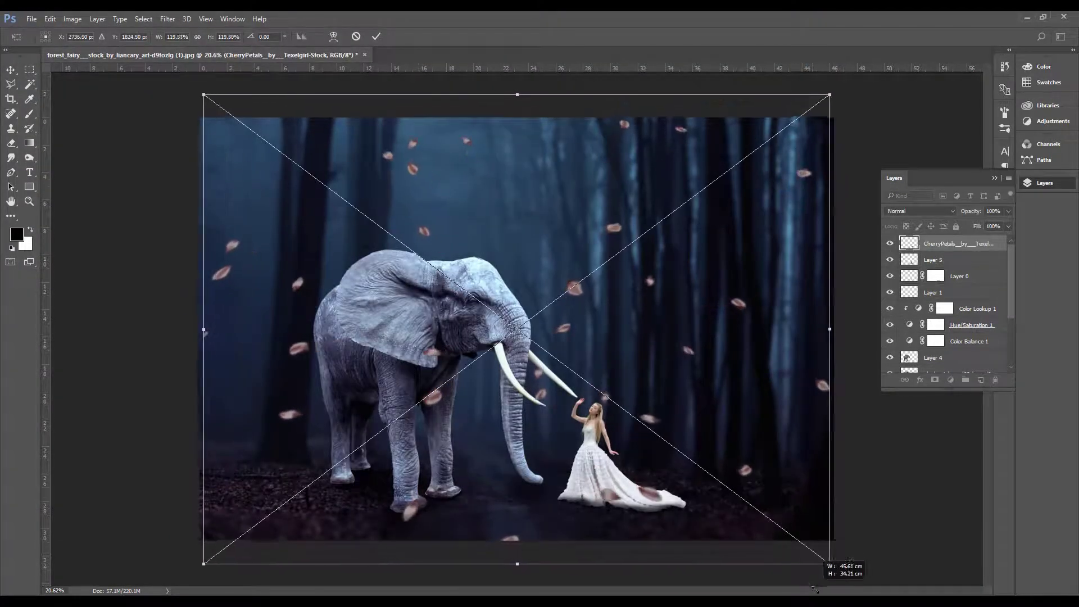
click(378, 37)
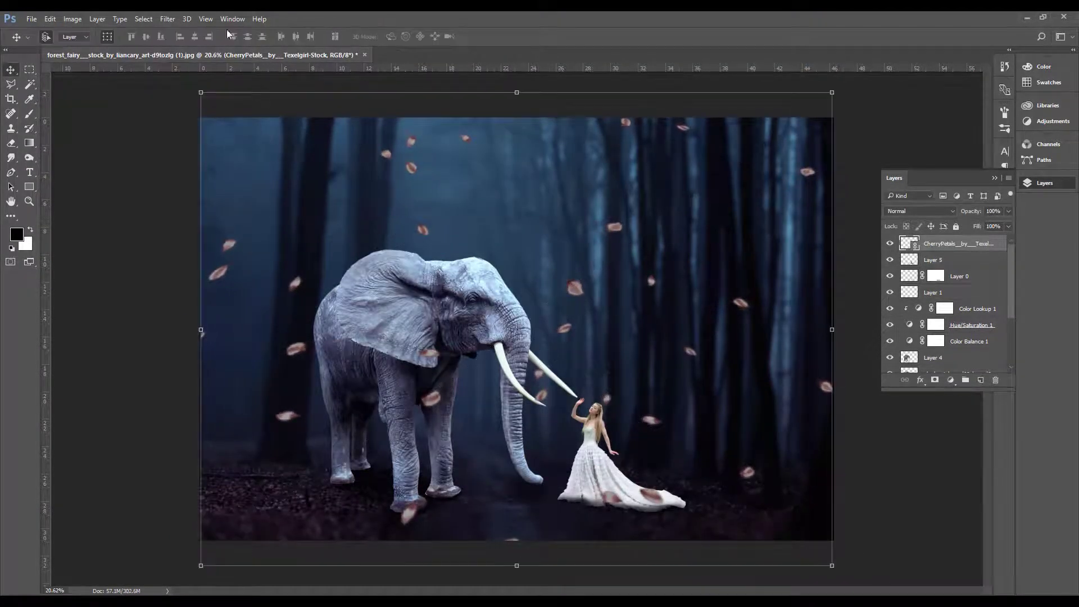
Apply a Motion Blur with distance 68 to the petals
click(176, 21)
mouse_move(203, 164)
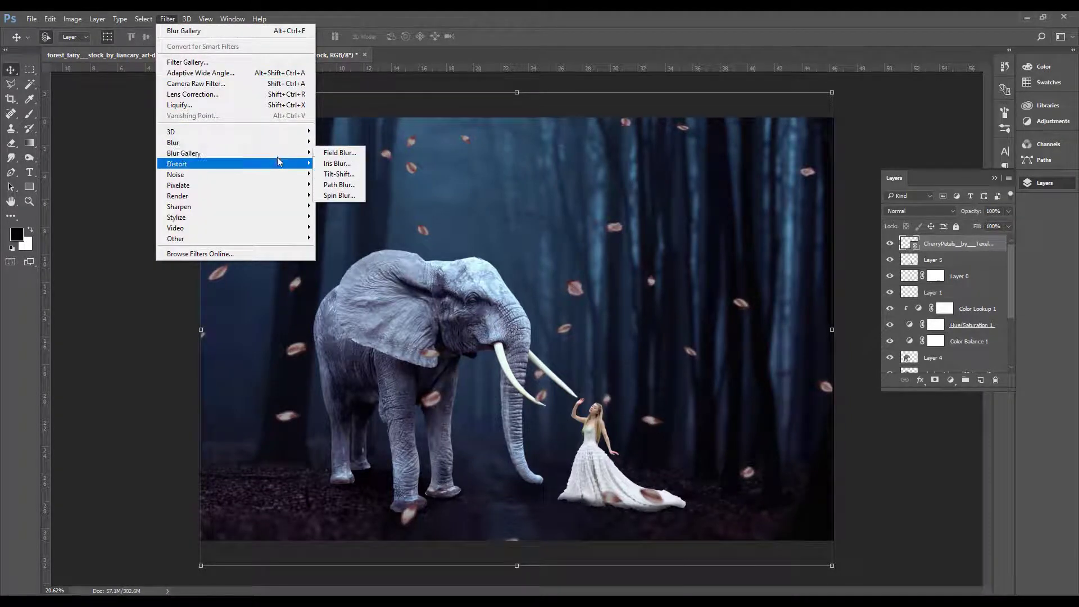
click(343, 208)
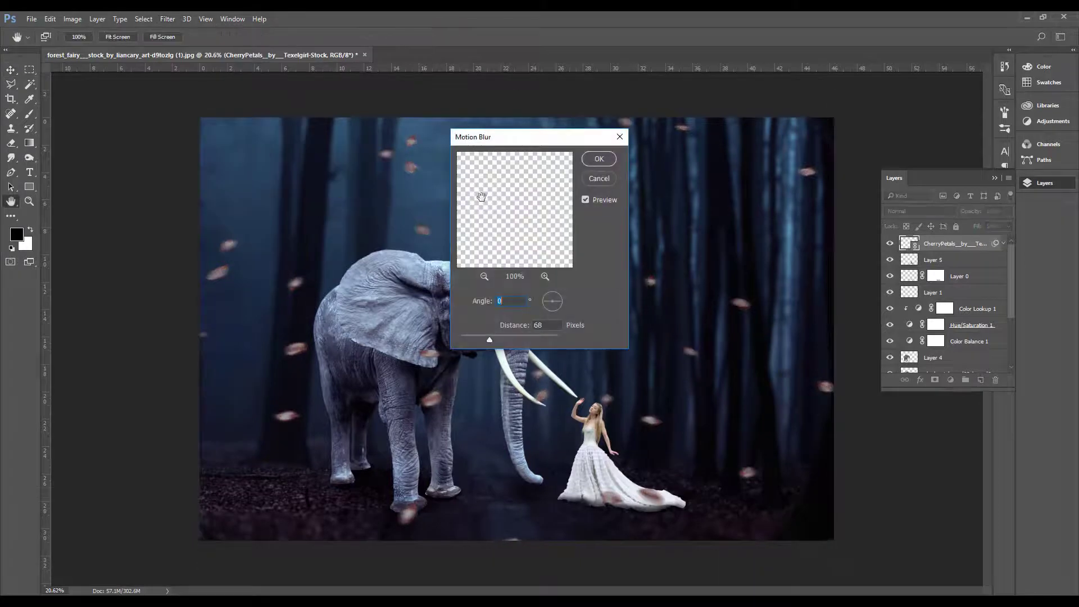
drag(489, 343, 493, 339)
click(598, 159)
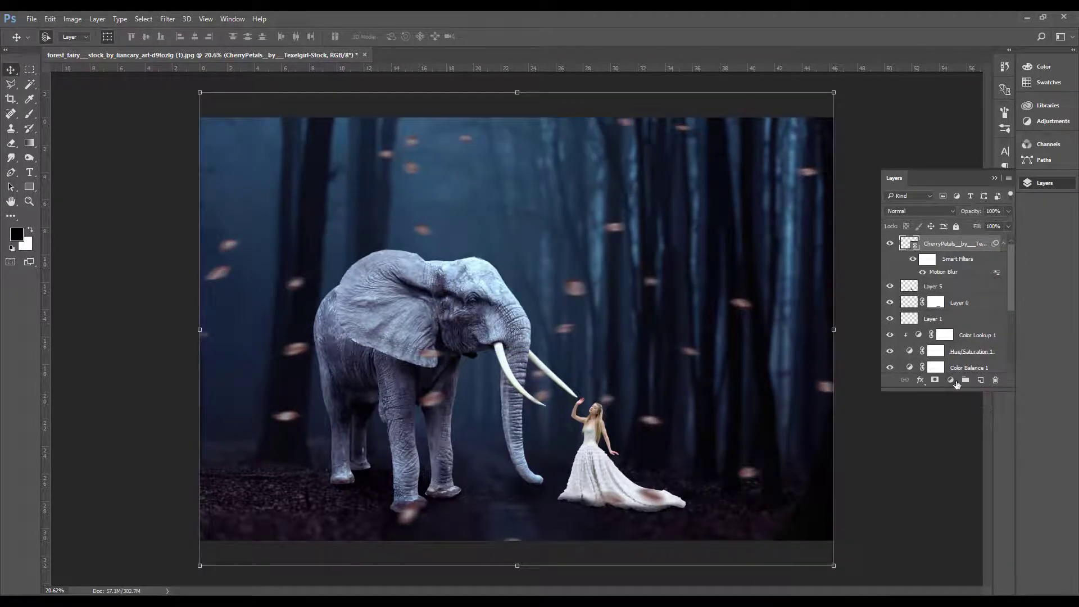
Tint the CherryPetals layer blue with a clipped, colorized Hue/Saturation adjustment (Saturation 36, Lightness +3)
click(955, 382)
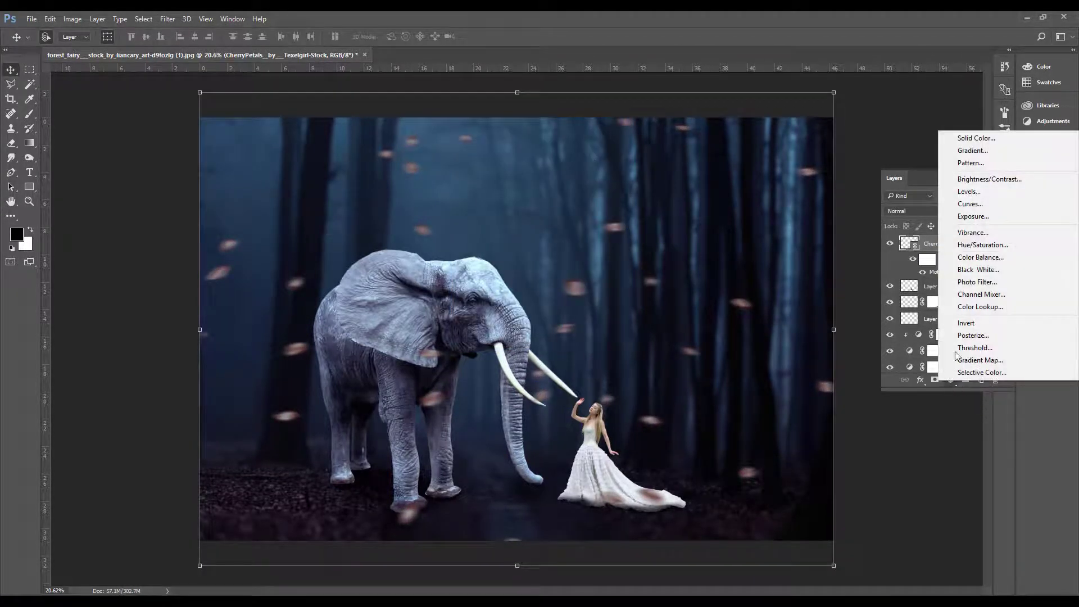
click(966, 246)
click(804, 278)
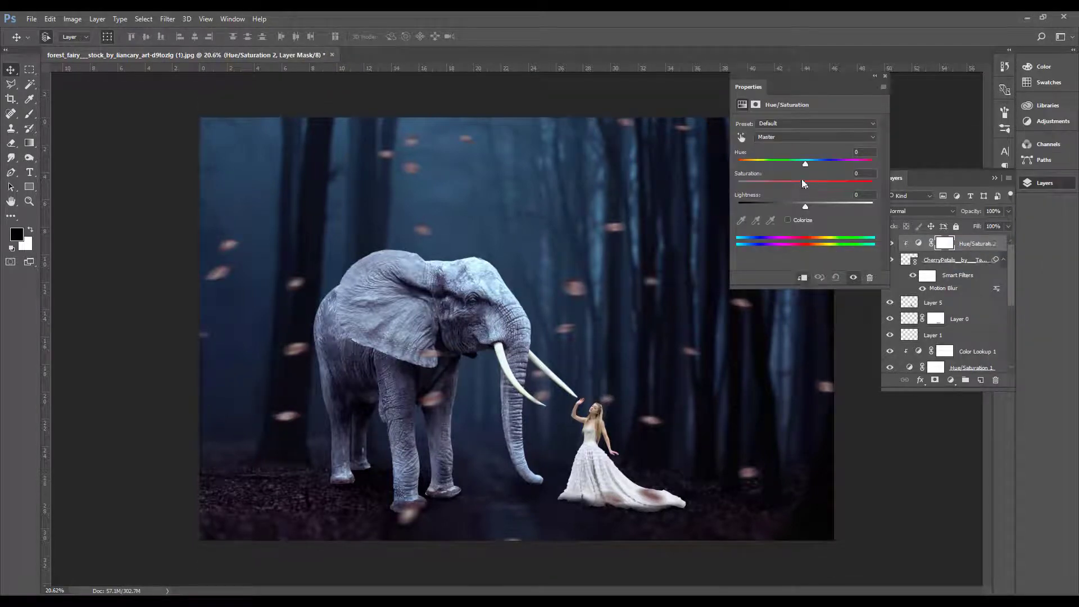
click(788, 220)
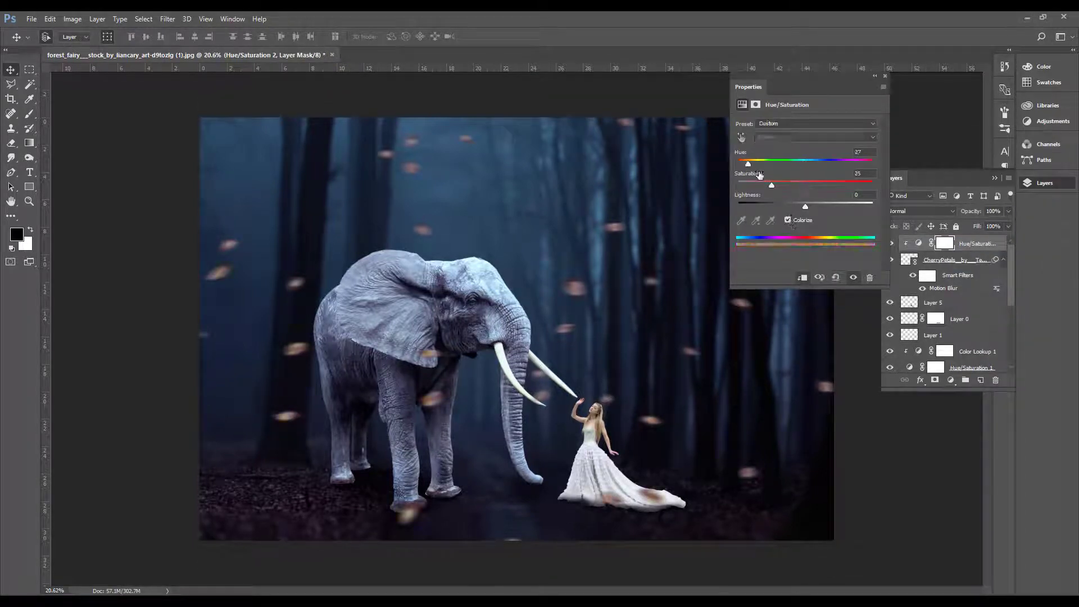
drag(739, 163, 813, 164)
drag(805, 205, 787, 180)
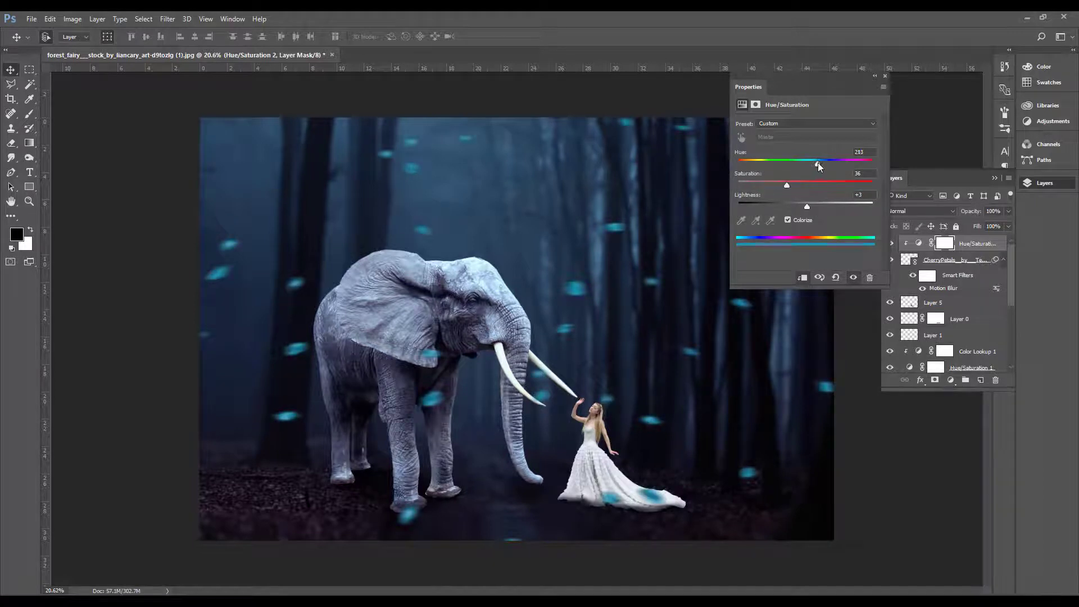
click(556, 99)
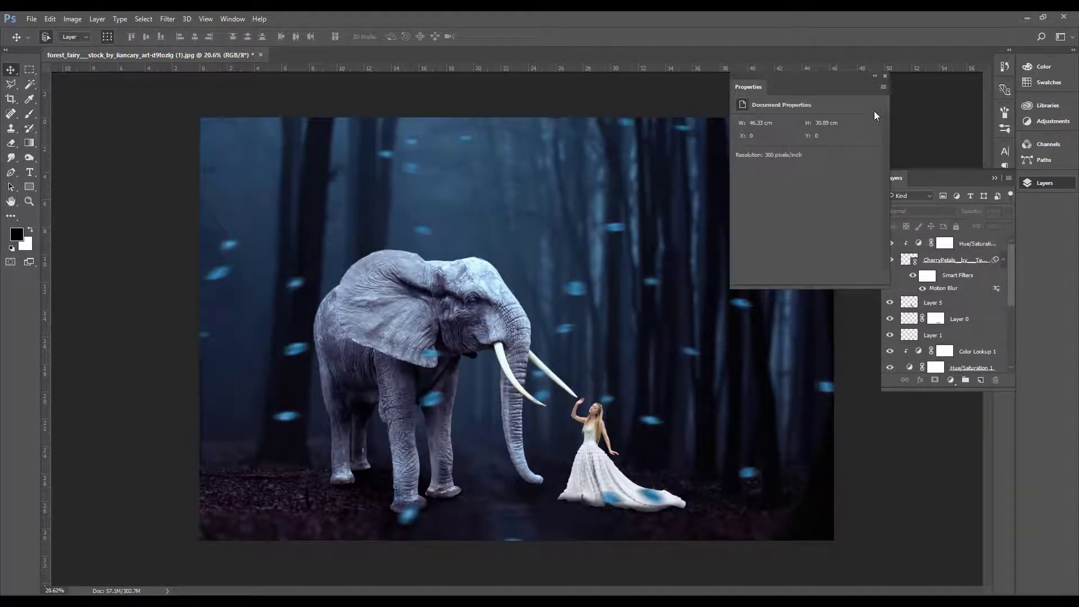
click(886, 77)
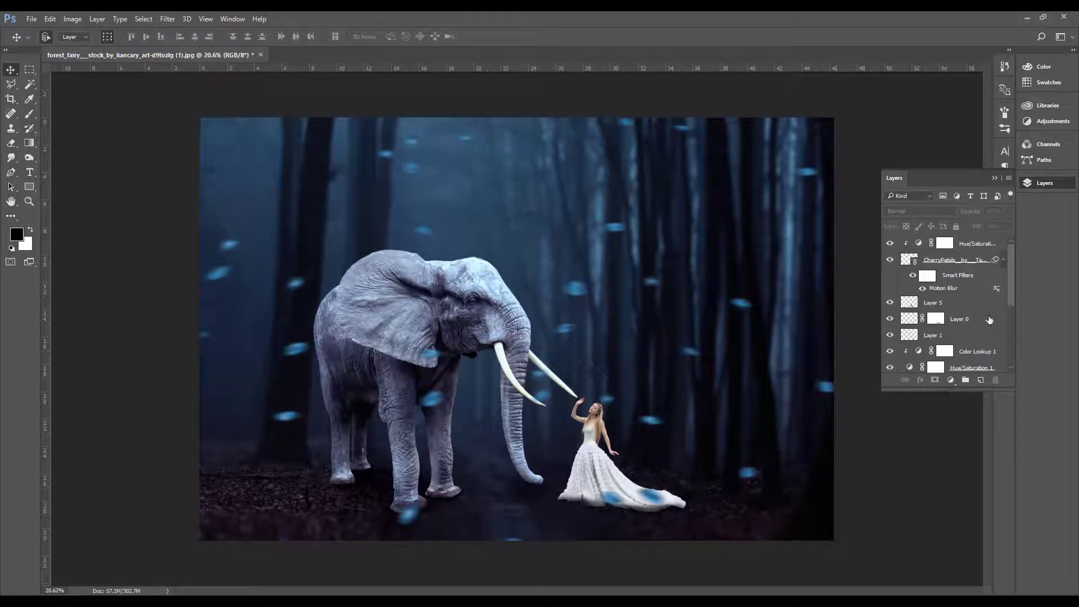
click(950, 381)
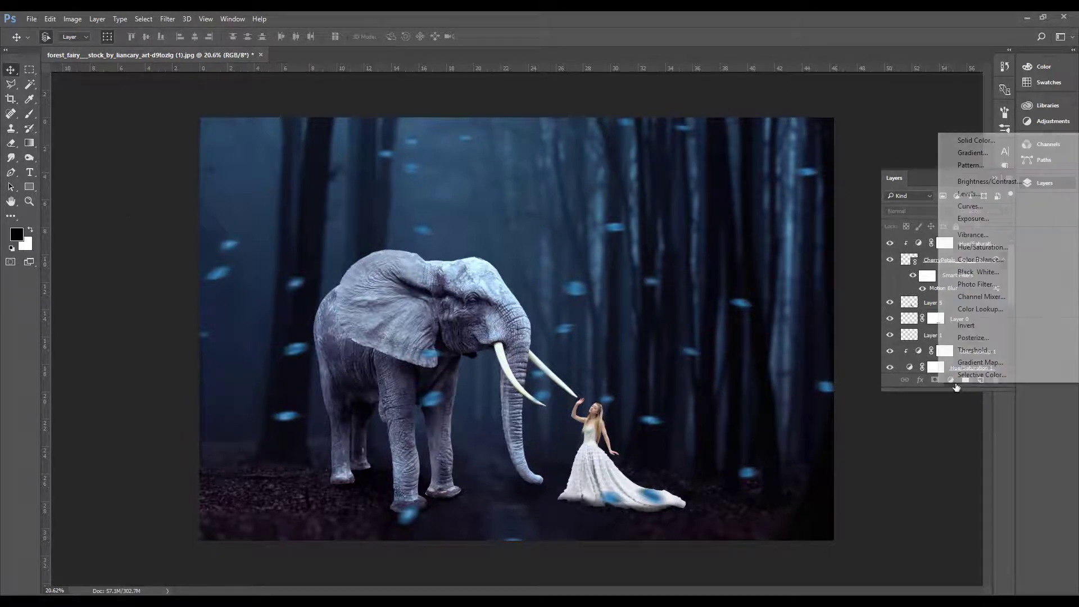
Add a radial, reversed Violet, Orange gradient fill layer with an enlarged scale
click(978, 154)
click(667, 161)
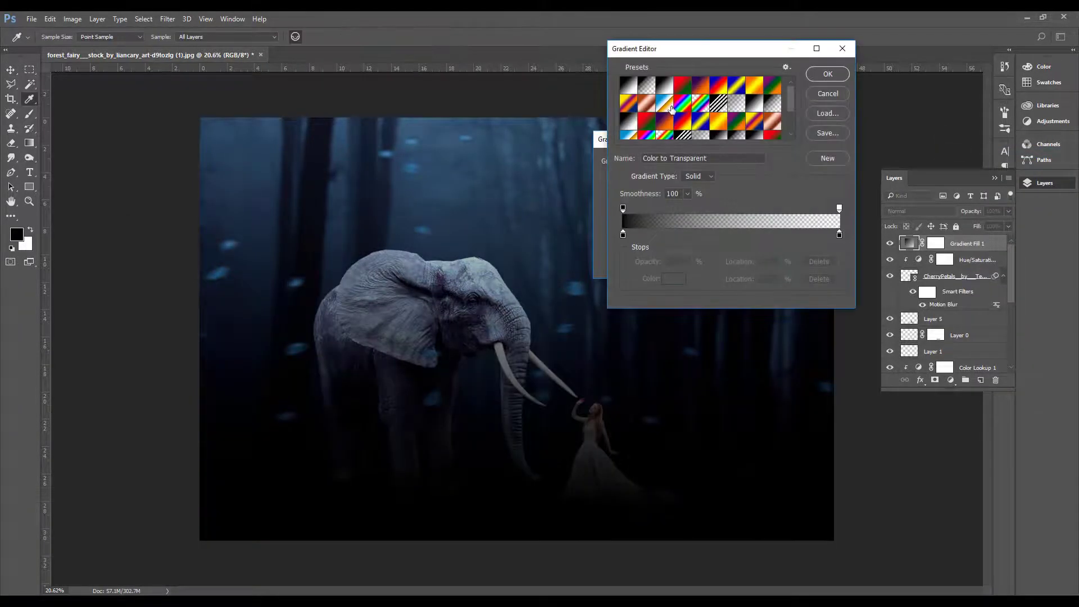
click(698, 86)
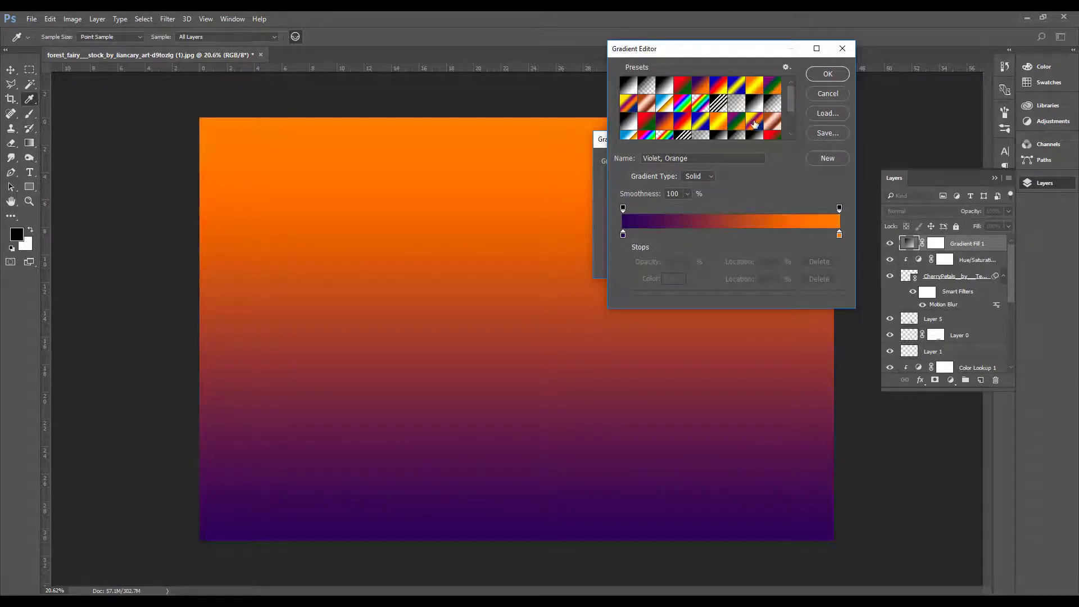
click(754, 87)
click(700, 81)
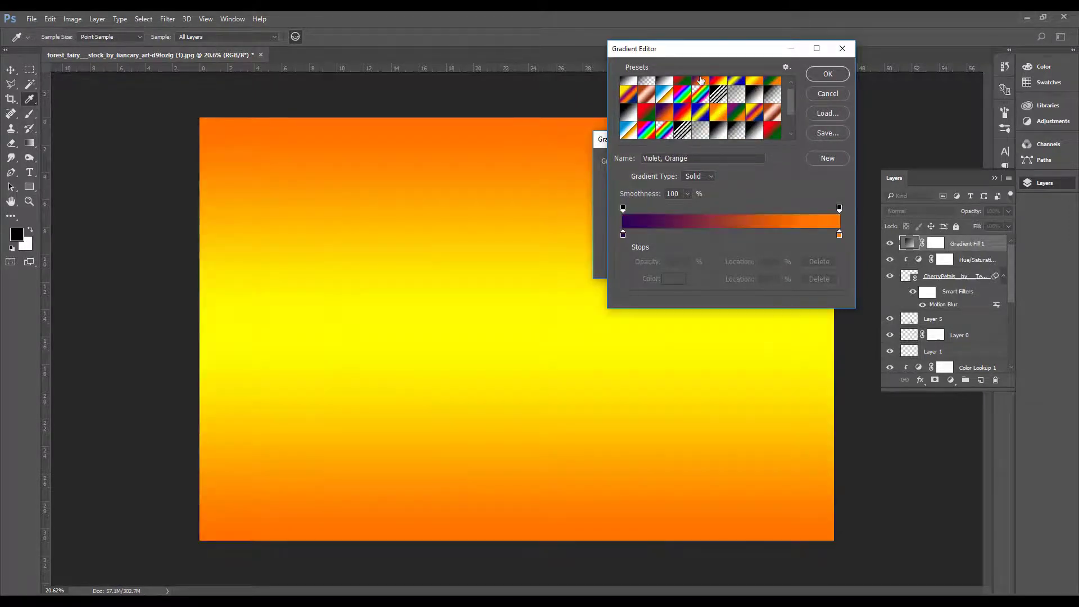
click(827, 74)
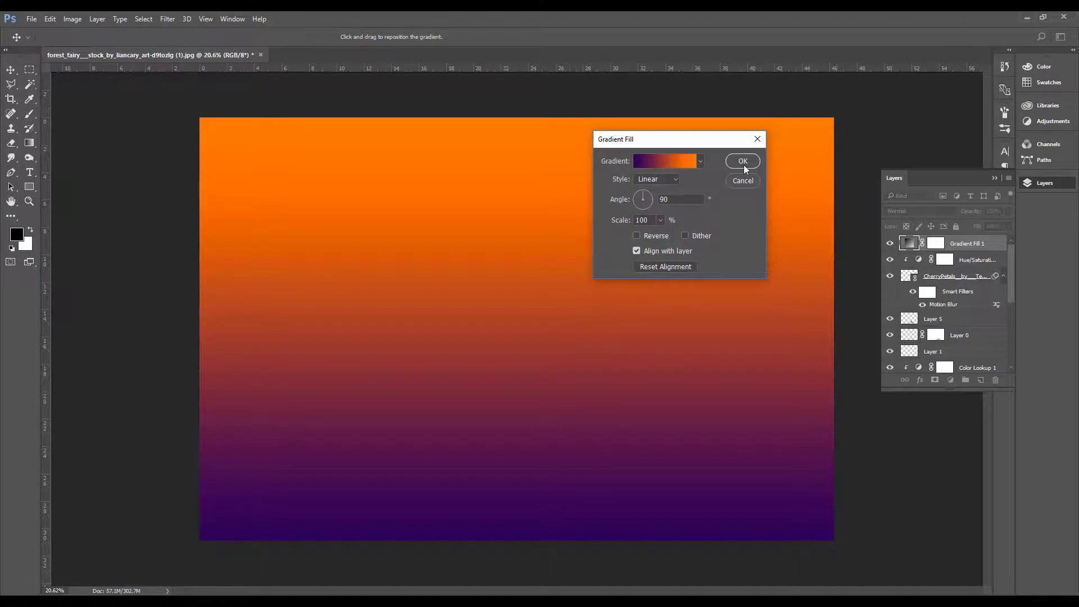
click(682, 163)
click(821, 74)
click(673, 181)
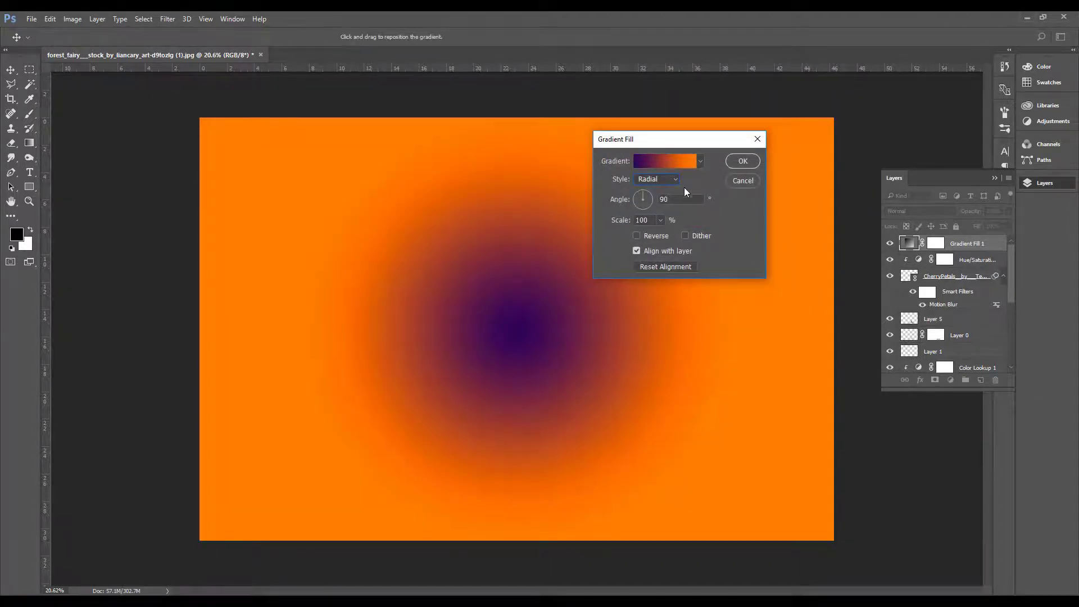
click(652, 235)
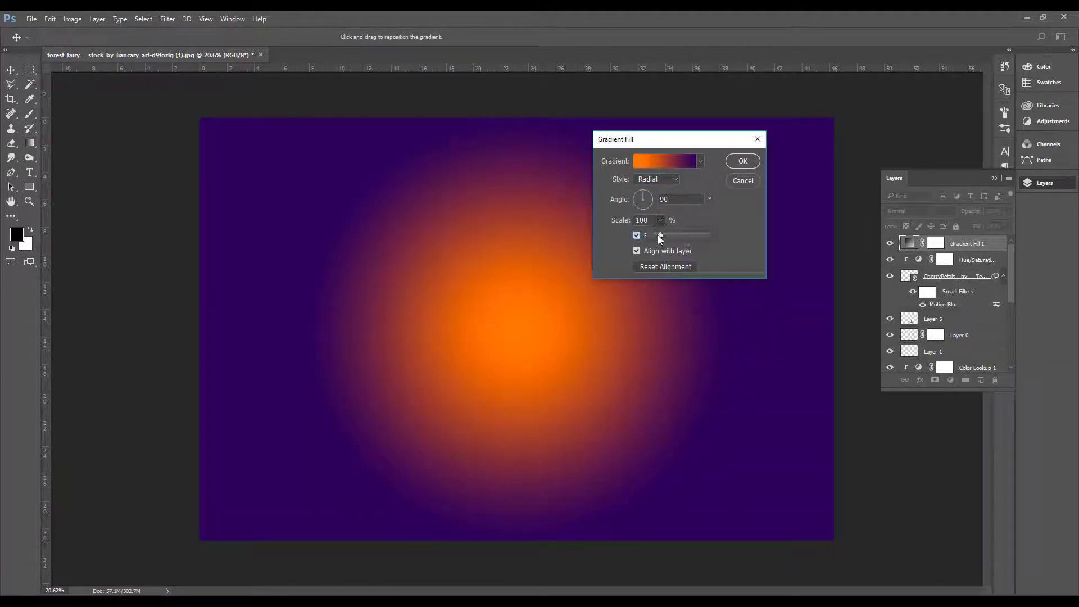
drag(665, 235, 670, 235)
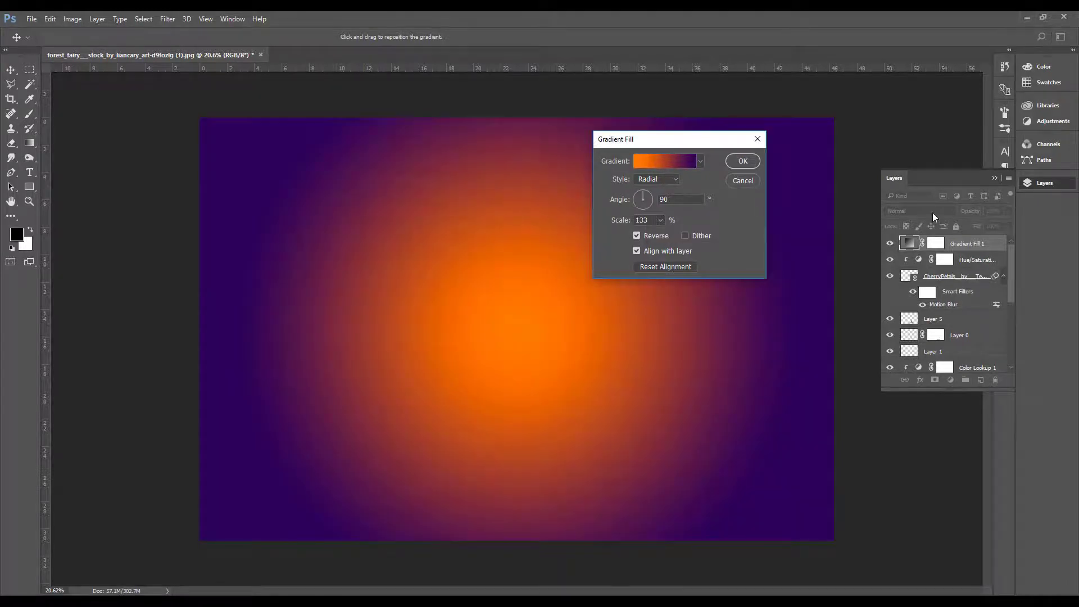
click(743, 161)
Set the gradient fill layer's blend mode to Soft Light
click(919, 211)
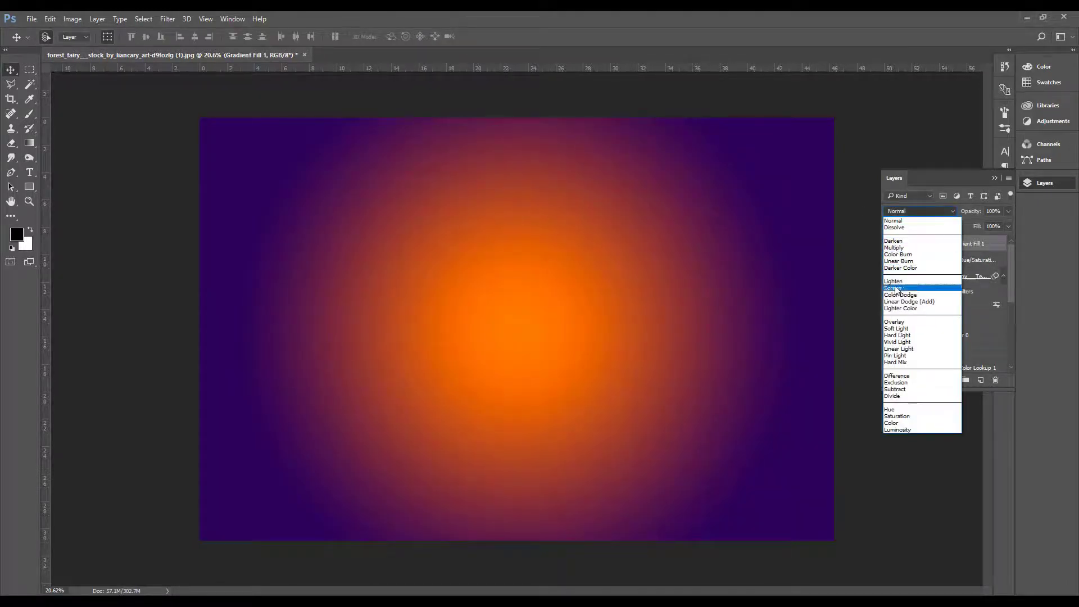
click(896, 289)
click(920, 212)
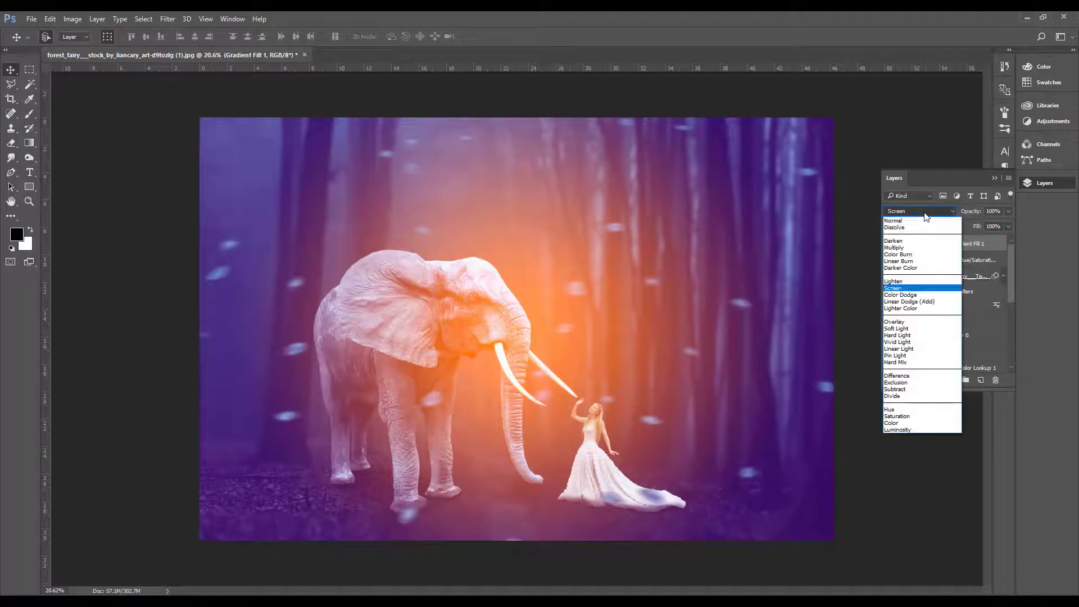
click(898, 330)
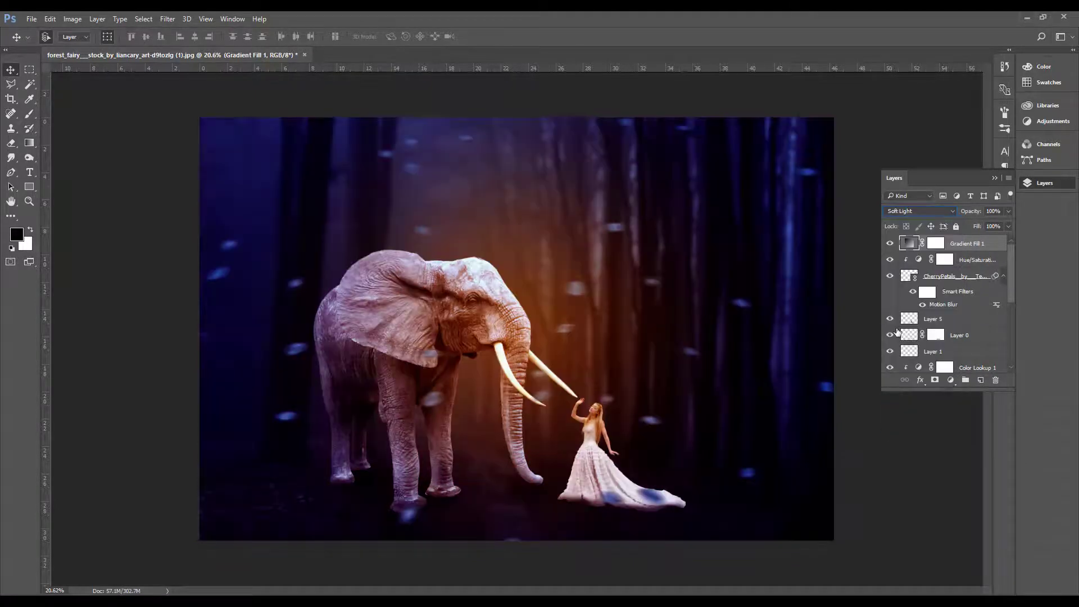
Fade the gradient's right opacity stop toward transparent and reposition the gradient over the image
double_click(910, 244)
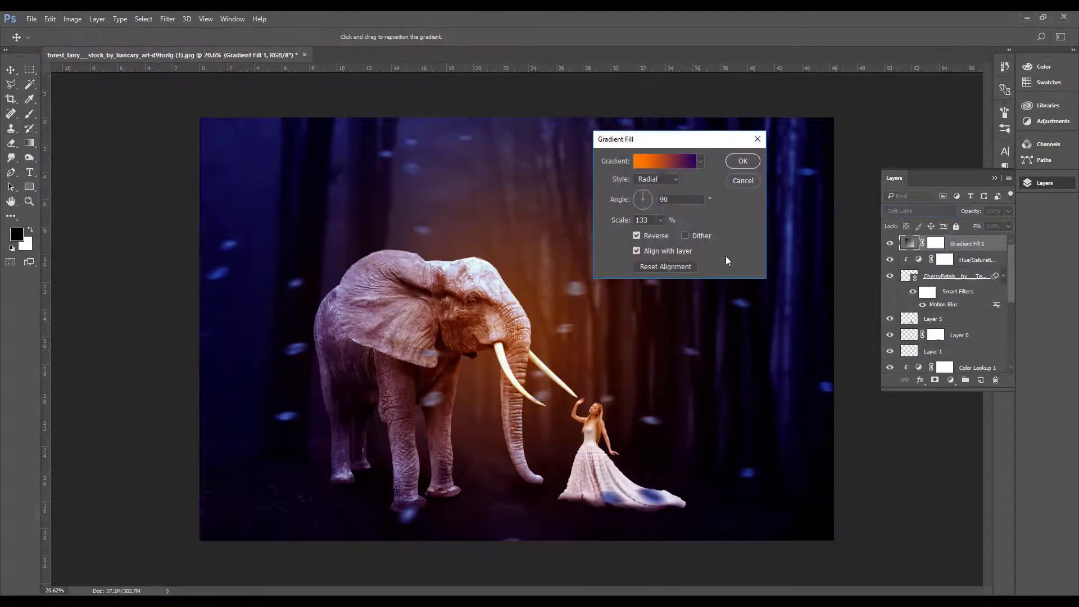
click(656, 163)
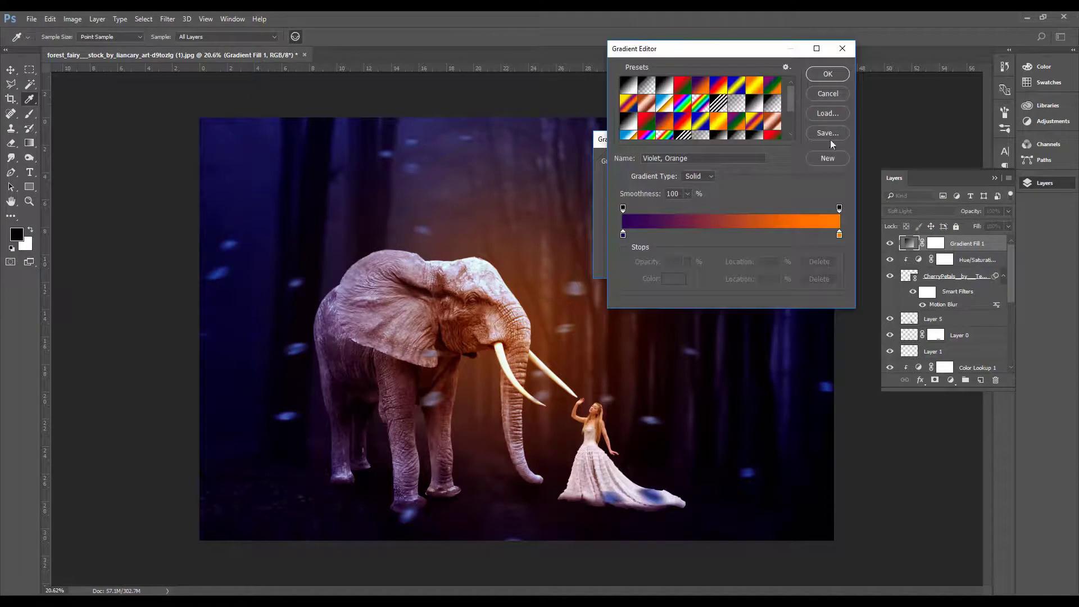
click(839, 209)
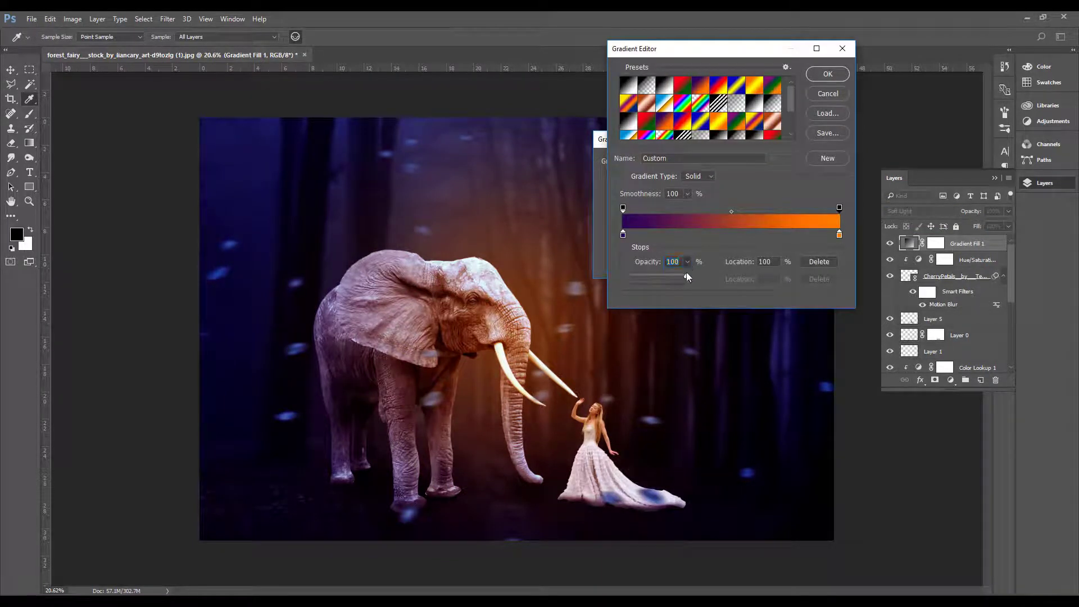
drag(686, 275, 650, 276)
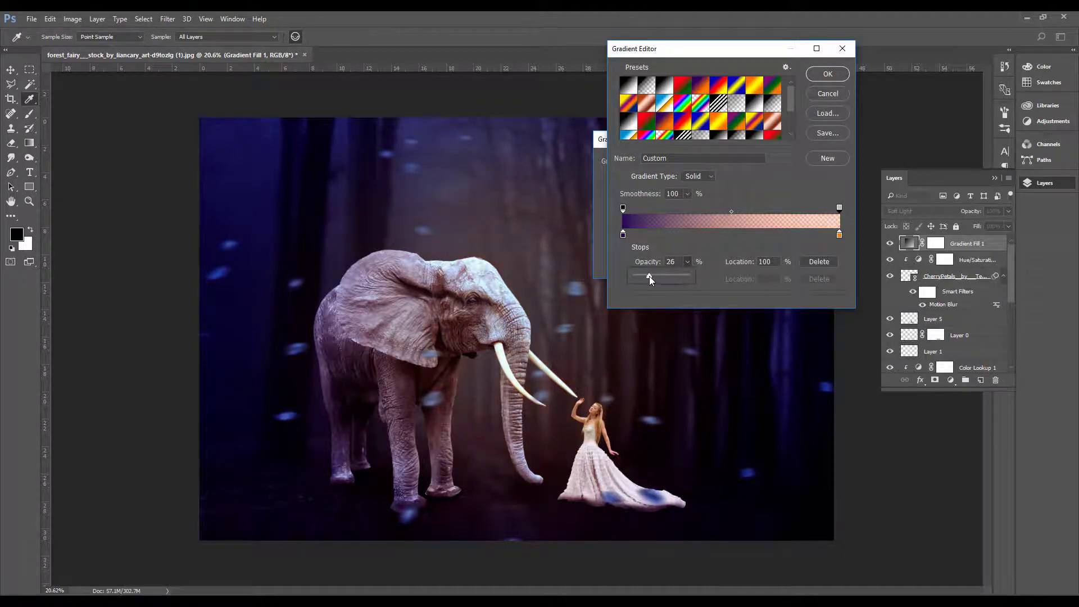
click(827, 74)
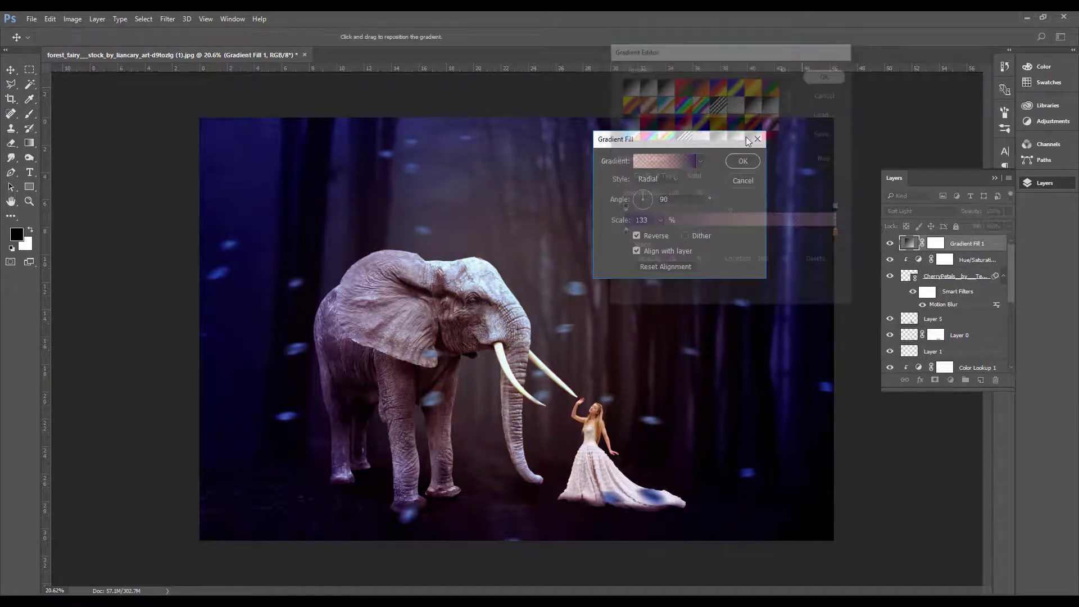
mouse_move(554, 306)
mouse_down()
mouse_move(593, 392)
mouse_move(570, 357)
mouse_up()
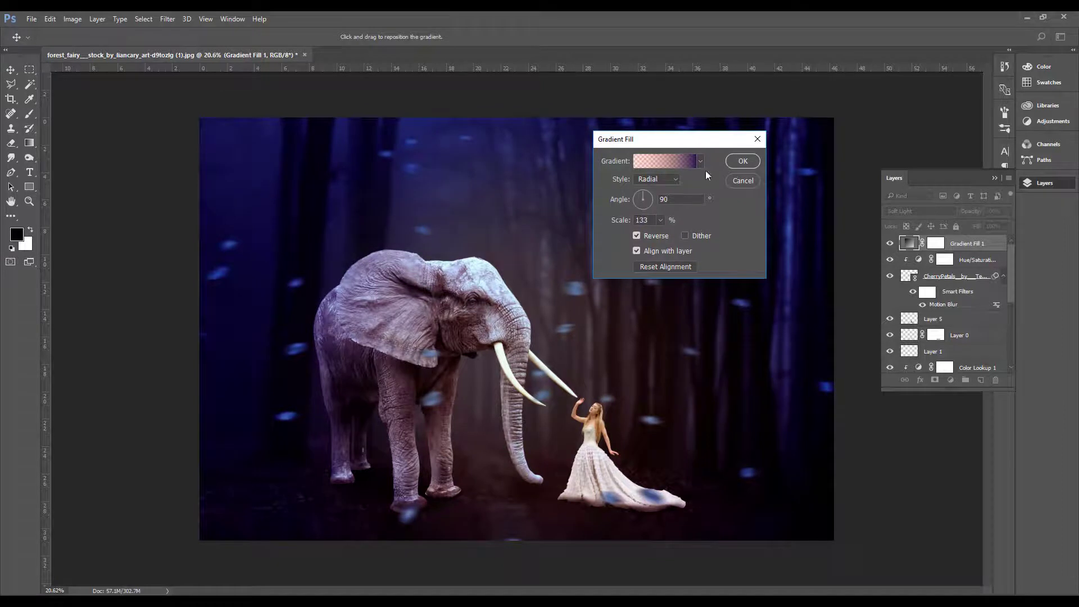
click(739, 162)
click(128, 257)
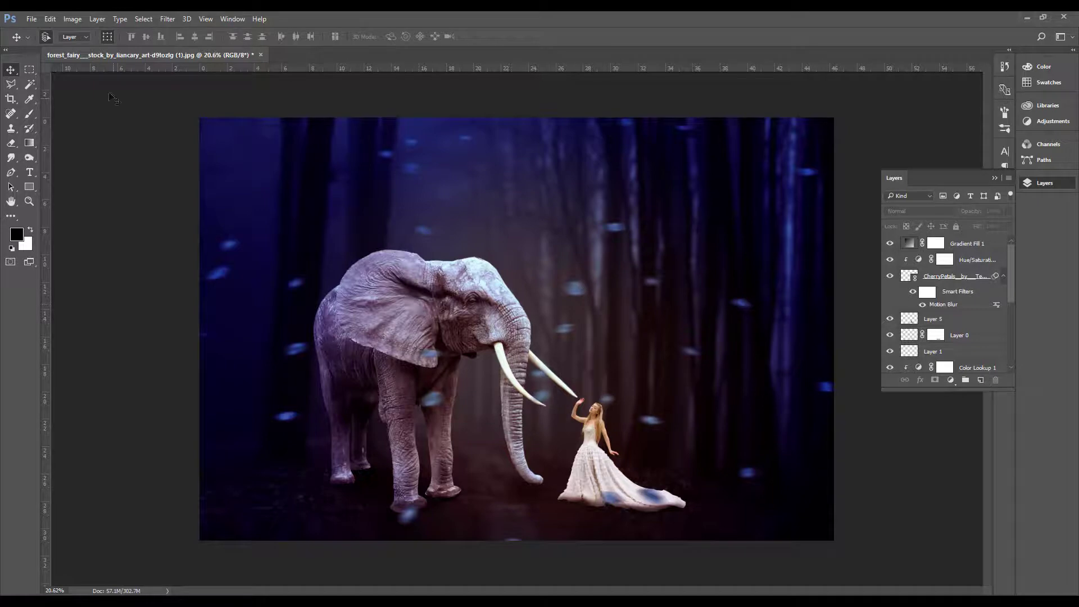
Place the linked dove image, scaled small, above the woman on the right
click(31, 19)
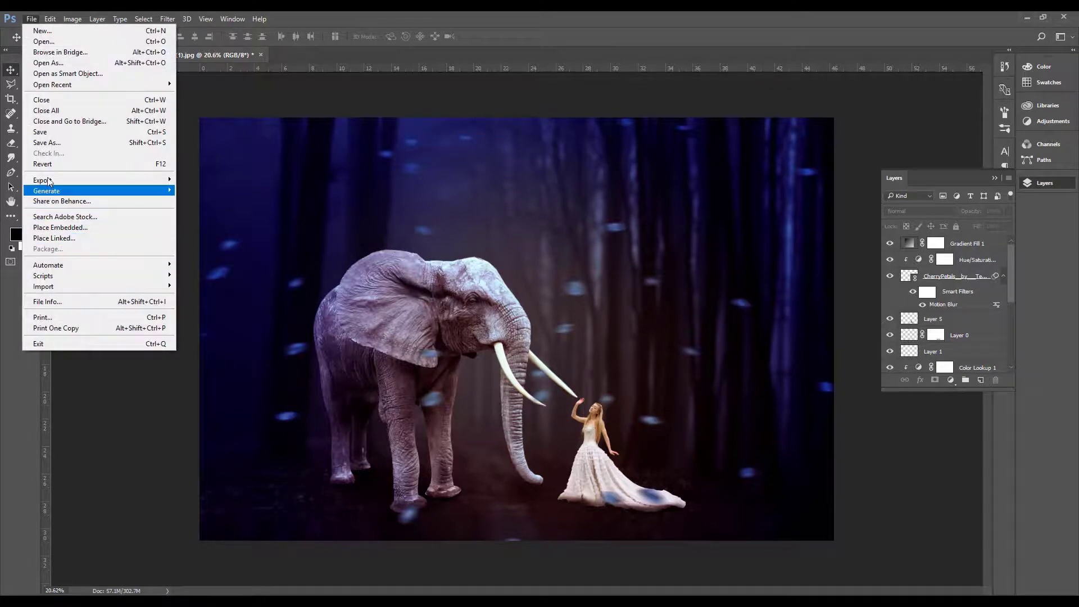
click(54, 238)
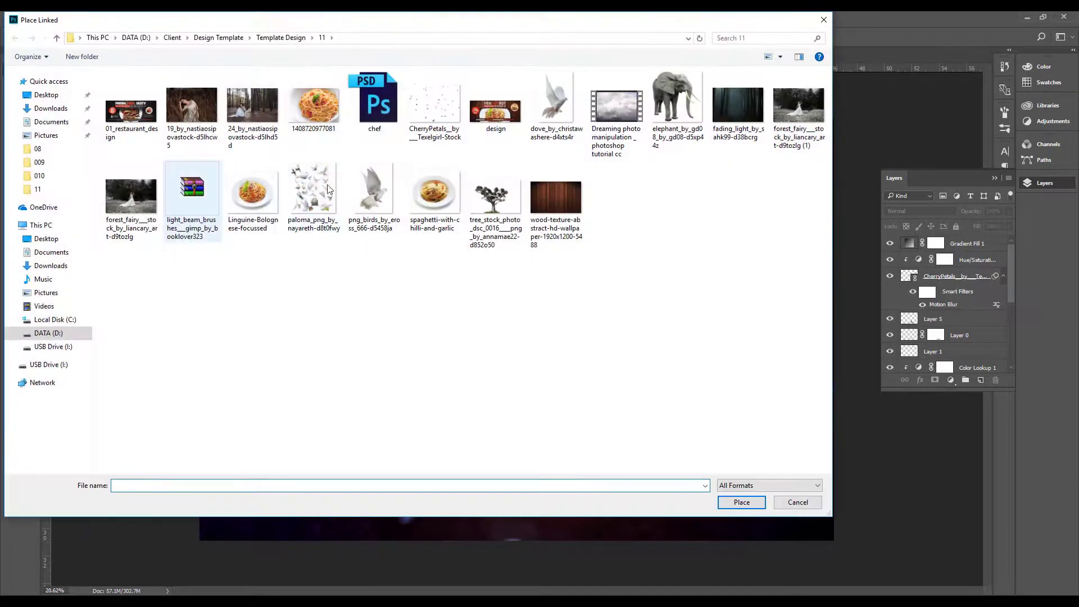
click(555, 101)
click(741, 502)
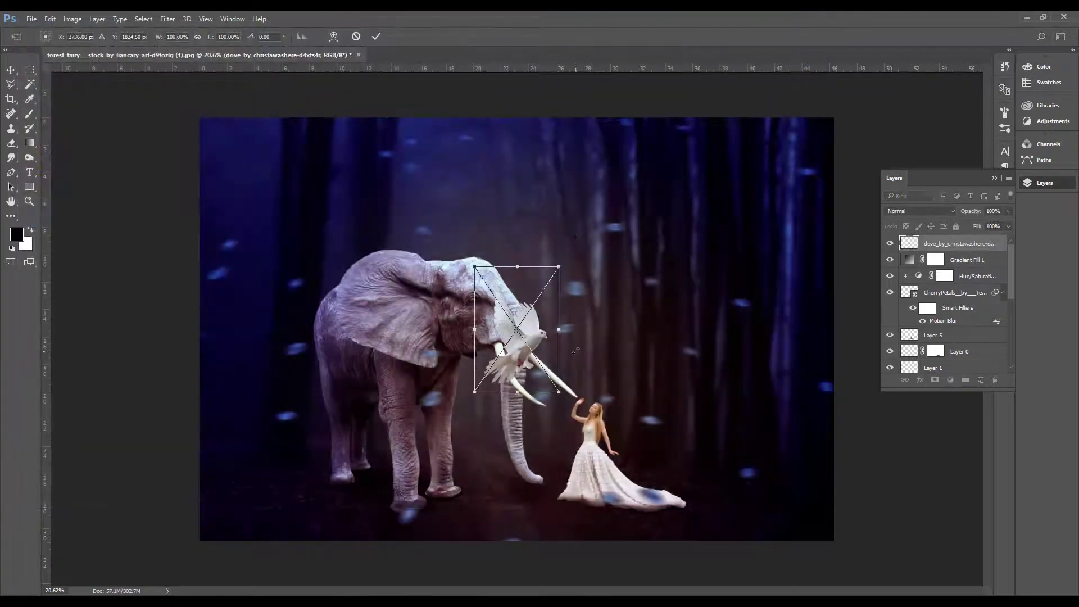
drag(564, 268, 576, 250)
drag(512, 309, 666, 257)
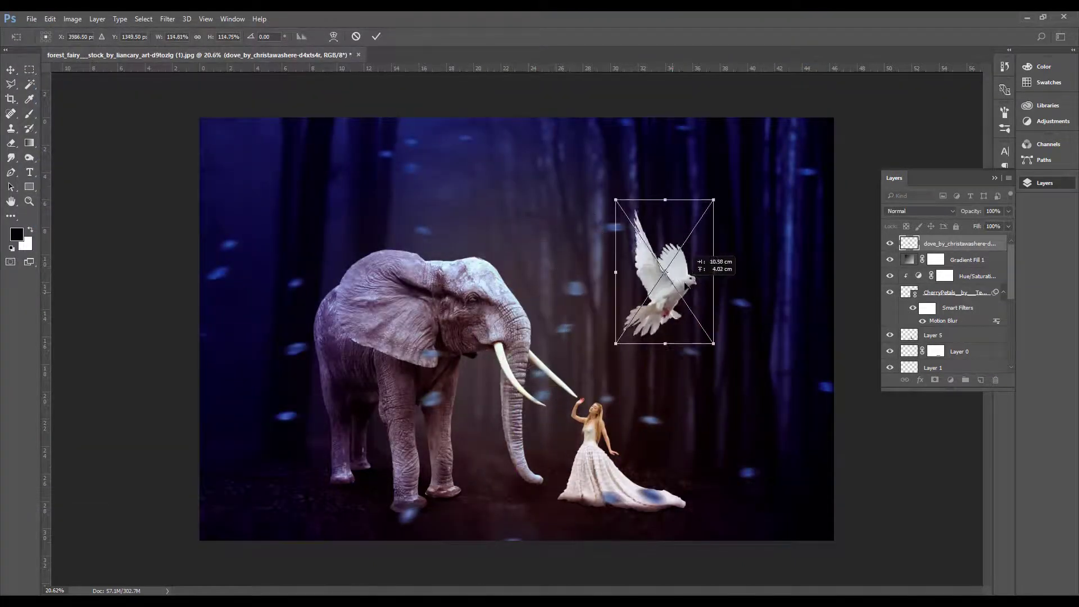
click(376, 37)
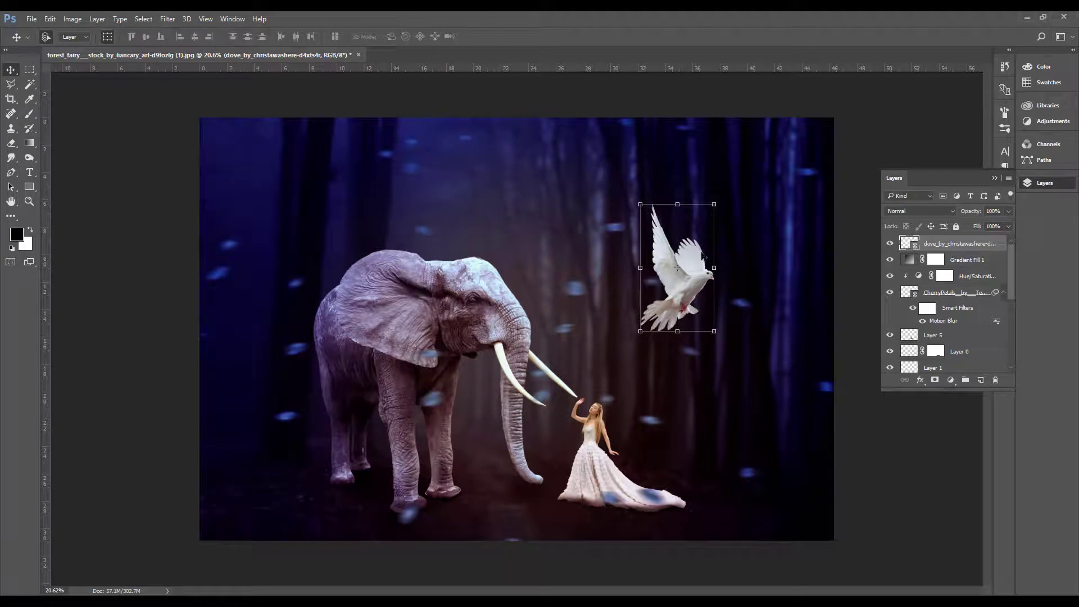
drag(714, 205, 695, 263)
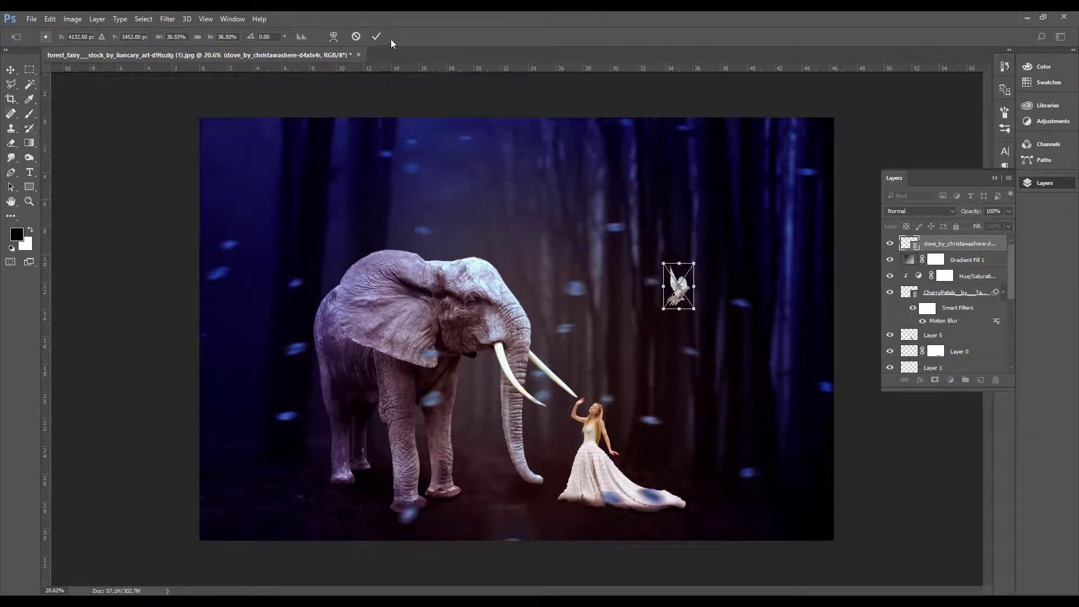
click(372, 38)
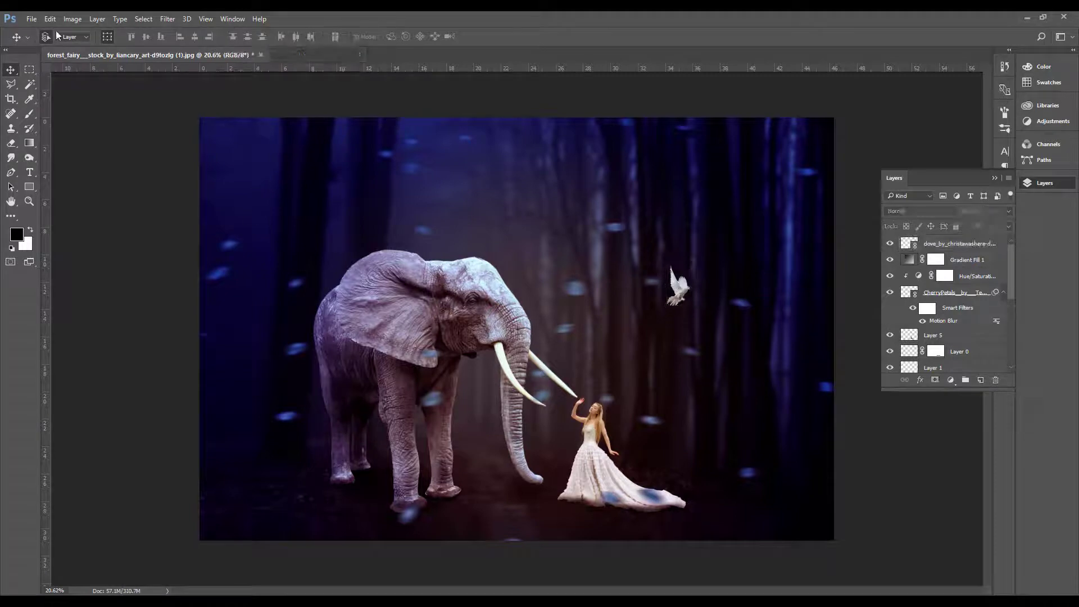
Place the second bird image, scaled down, above the elephant's head
click(31, 18)
click(56, 238)
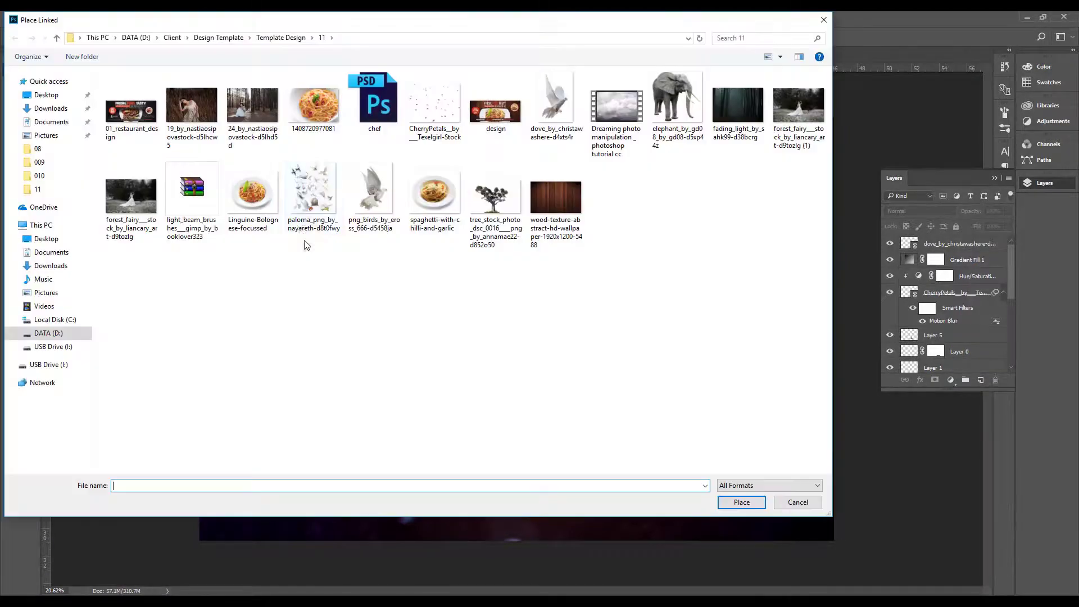
double_click(373, 191)
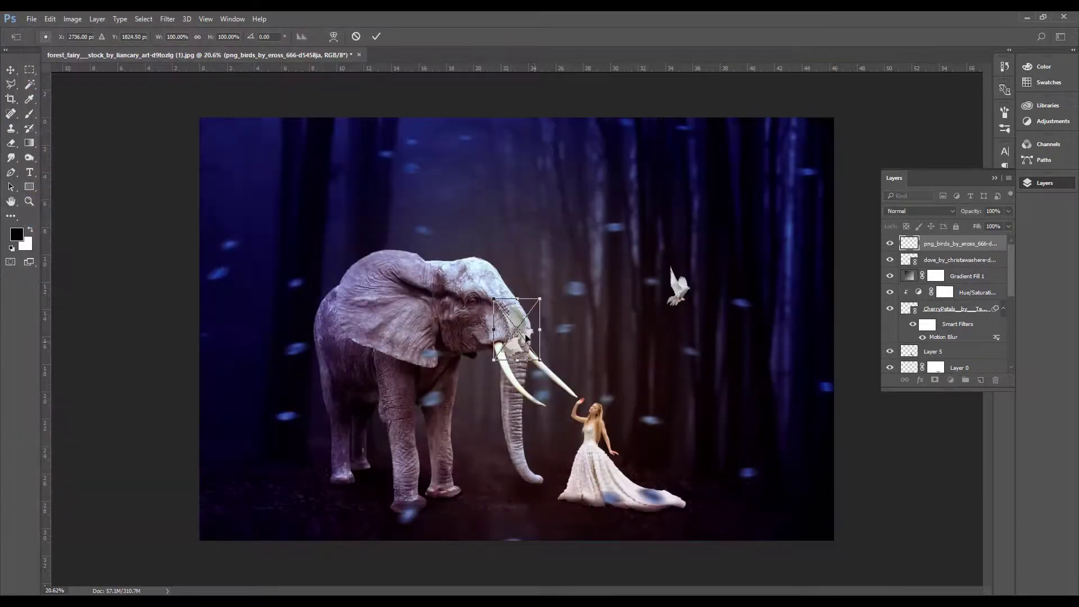
drag(516, 330, 328, 482)
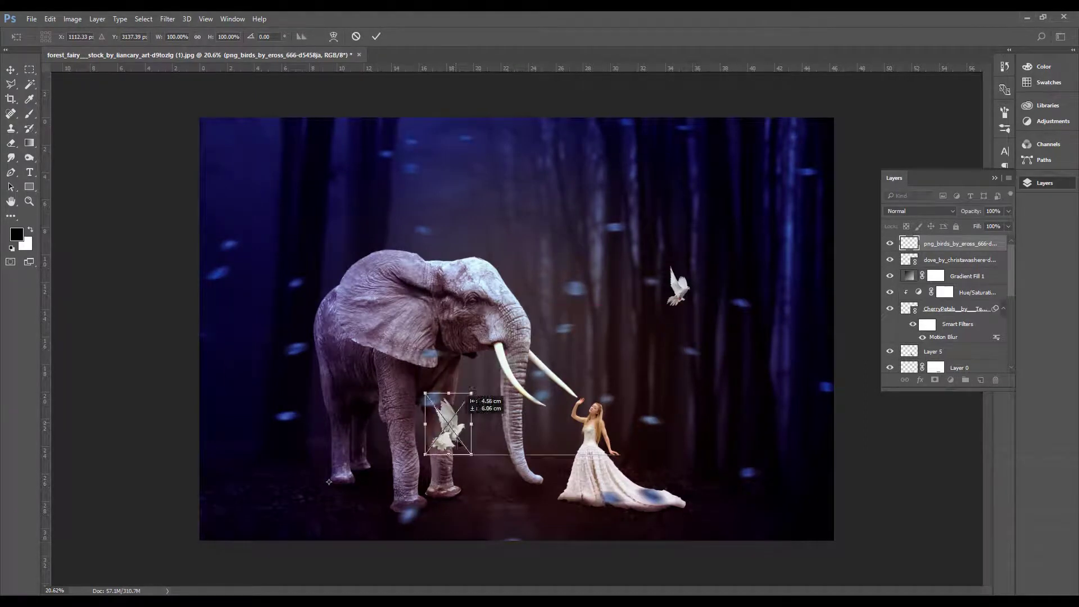
drag(502, 347, 481, 480)
mouse_move(505, 446)
mouse_down()
mouse_move(495, 457)
mouse_move(391, 161)
mouse_up()
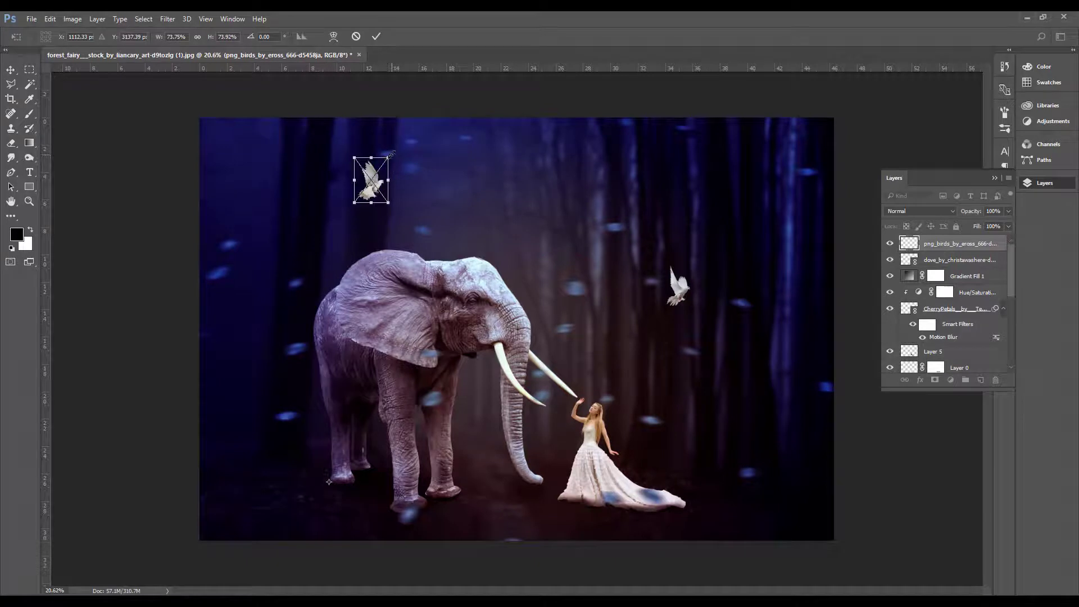
click(375, 36)
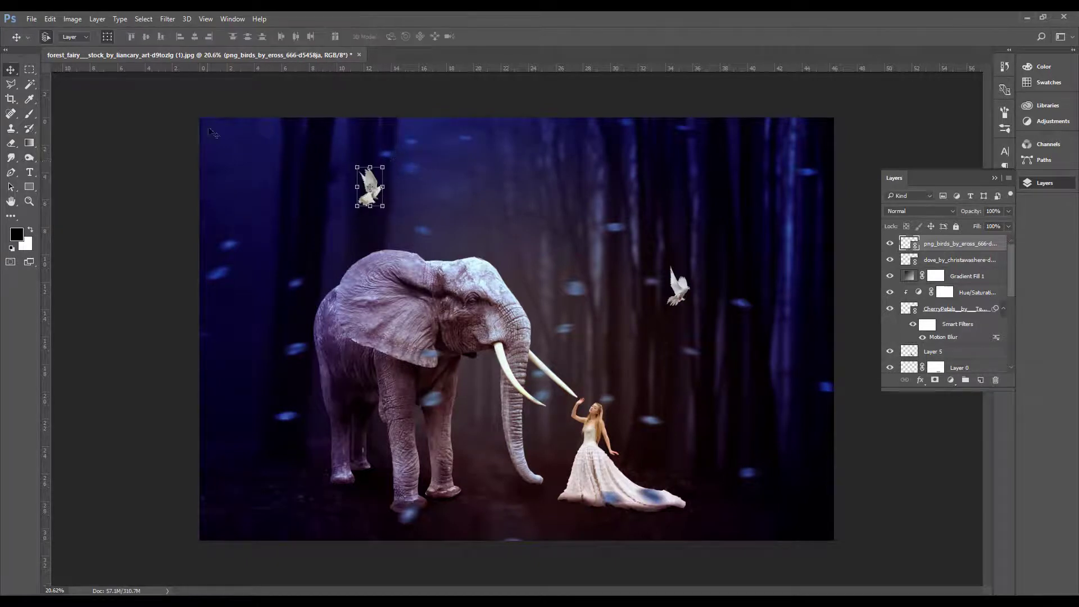
drag(371, 191, 431, 208)
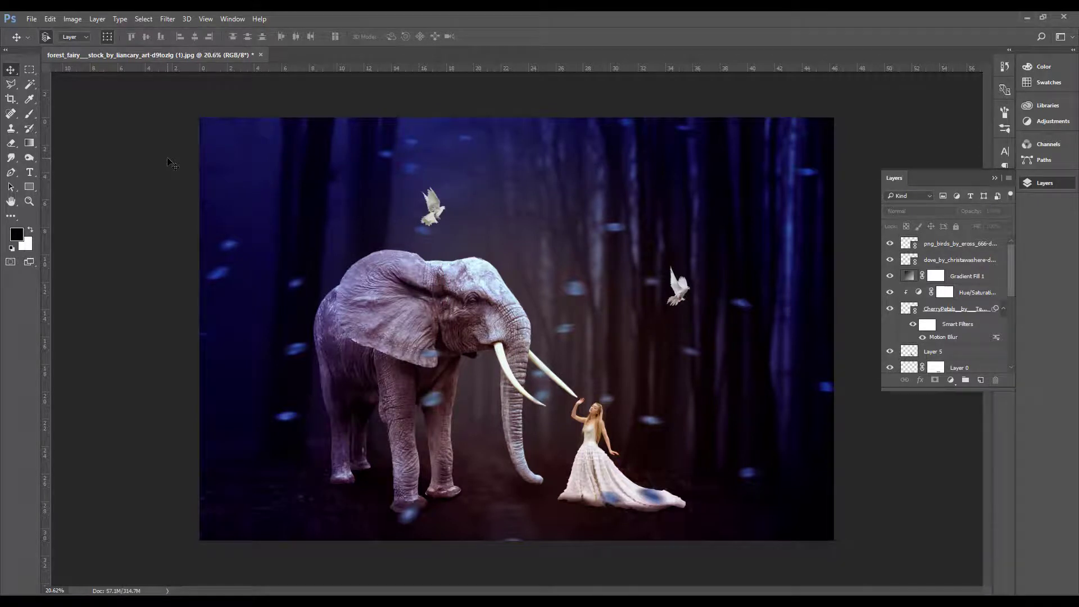
Create a new Layer 6 and move it below Layer 5
drag(1009, 277, 1009, 338)
scroll(953, 328, up, 3)
click(954, 329)
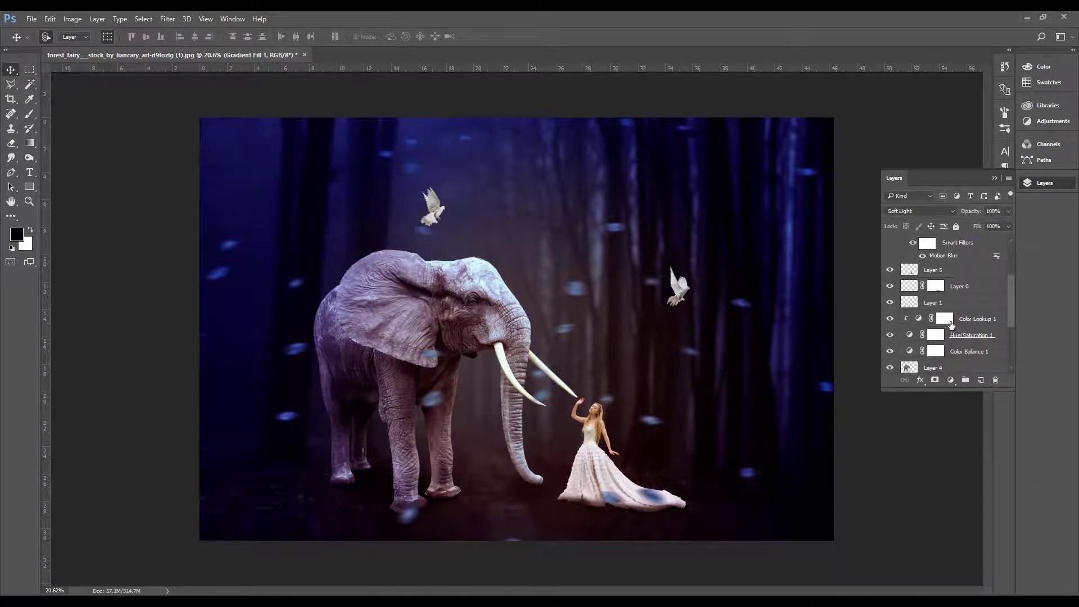
scroll(953, 329, down, 3)
scroll(954, 328, down, 1)
click(950, 328)
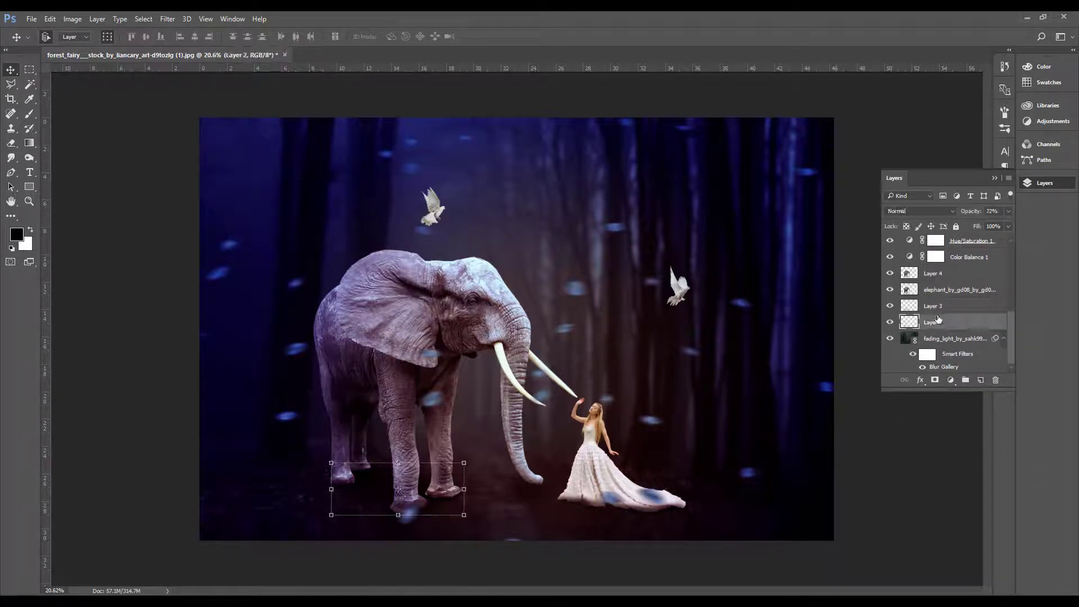
click(940, 310)
scroll(940, 310, up, 1)
scroll(940, 310, up, 2)
scroll(940, 310, up, 1)
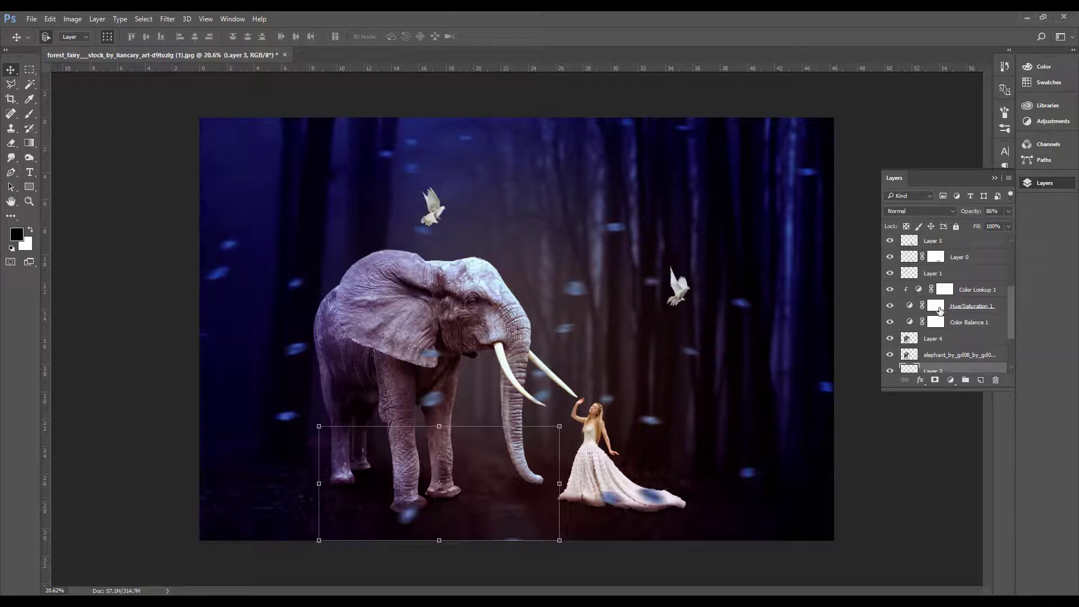
click(938, 273)
click(931, 242)
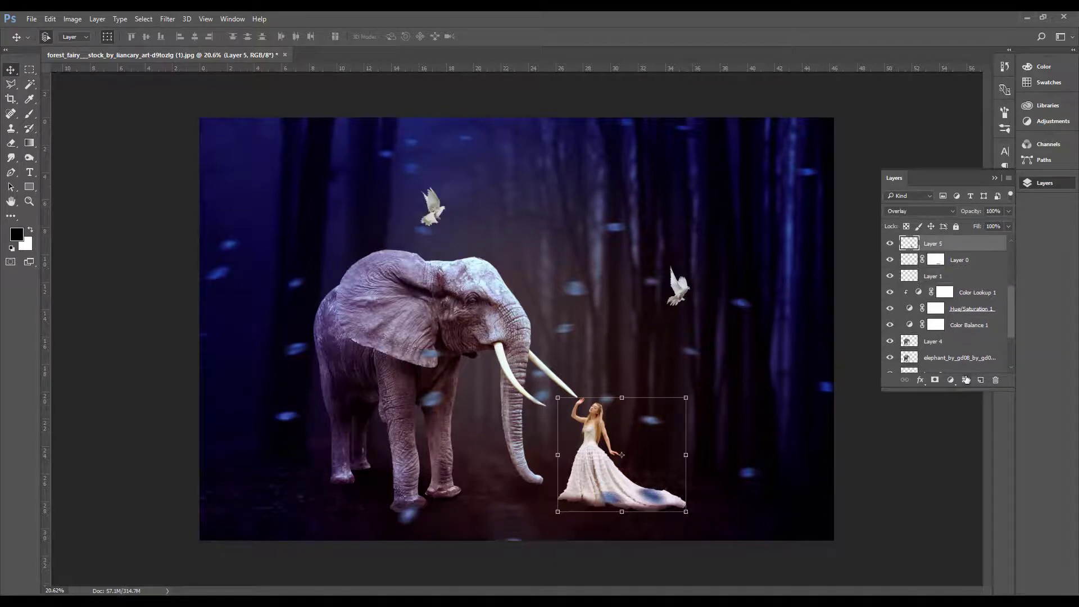
click(981, 377)
drag(947, 243, 950, 269)
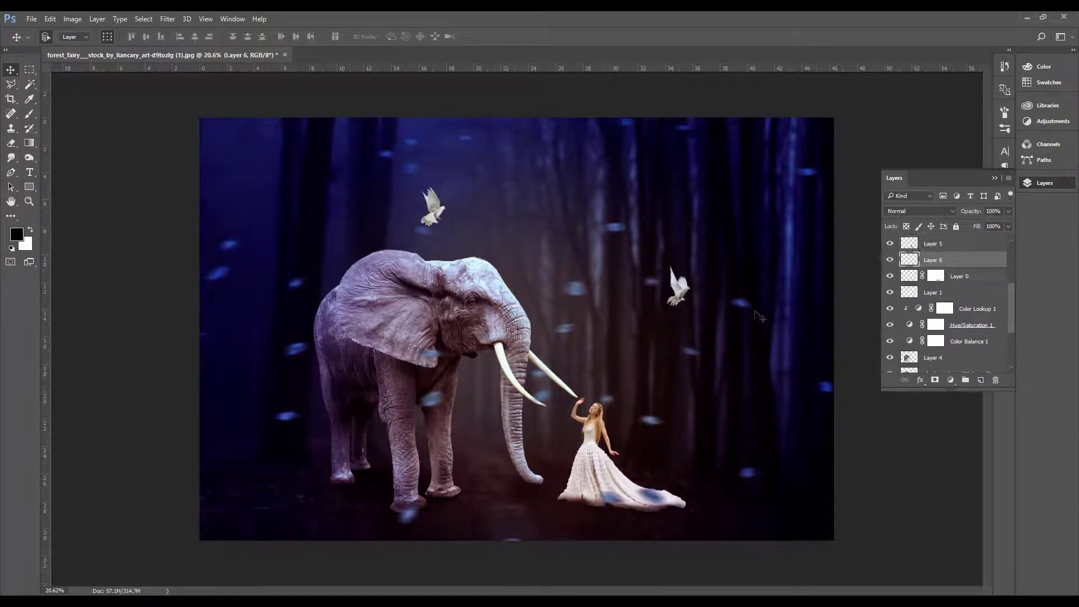
Paint a soft white glow with a huge brush over the elephant and woman
key(b)
click(22, 238)
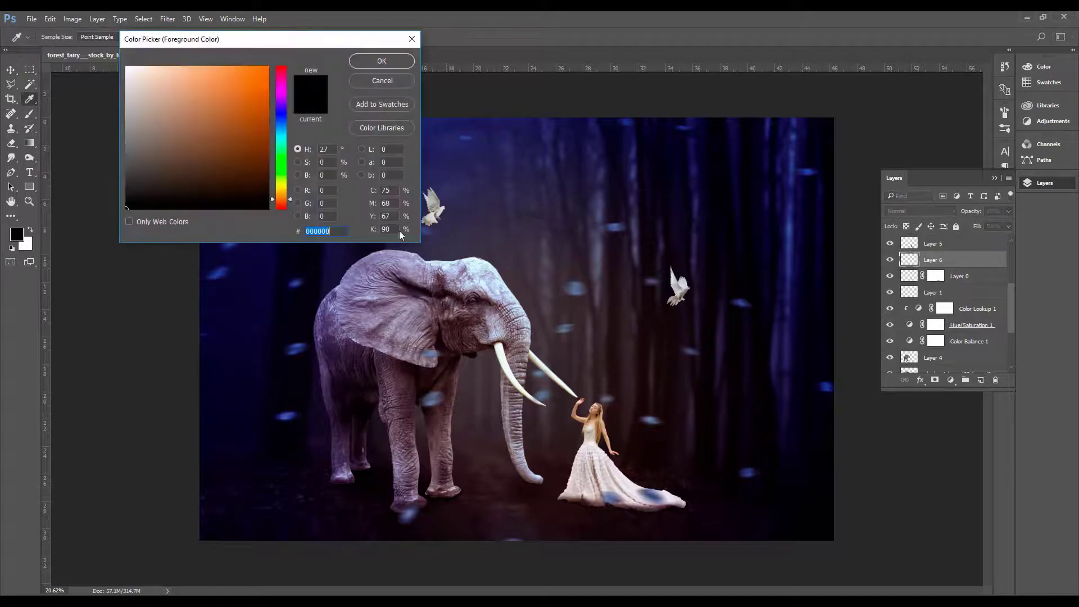
click(127, 64)
click(380, 60)
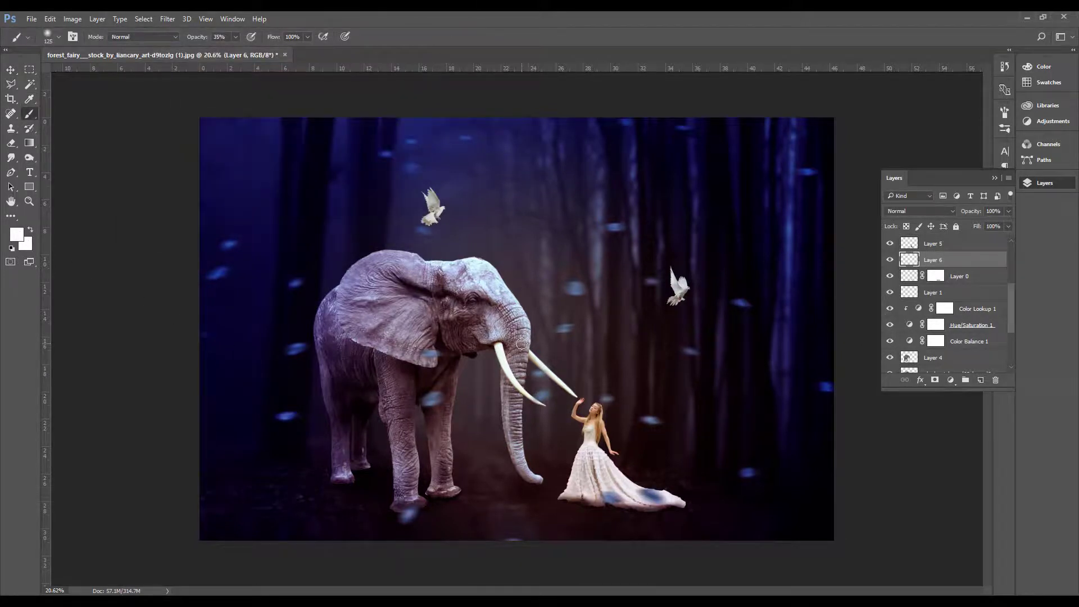
key(bracketright)
key(bracketright)
key(bracketright)
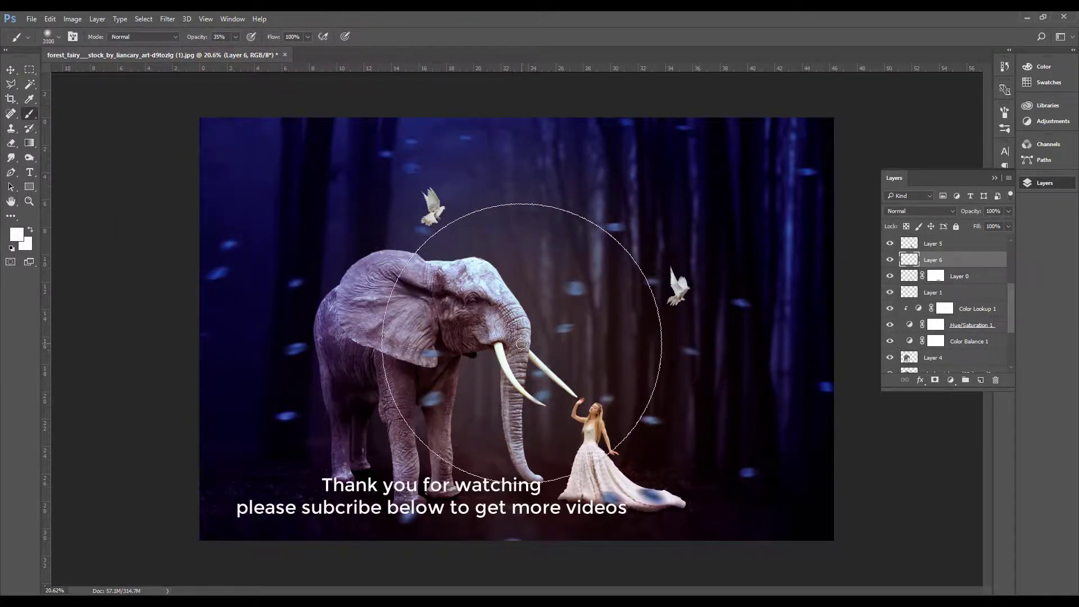
click(517, 366)
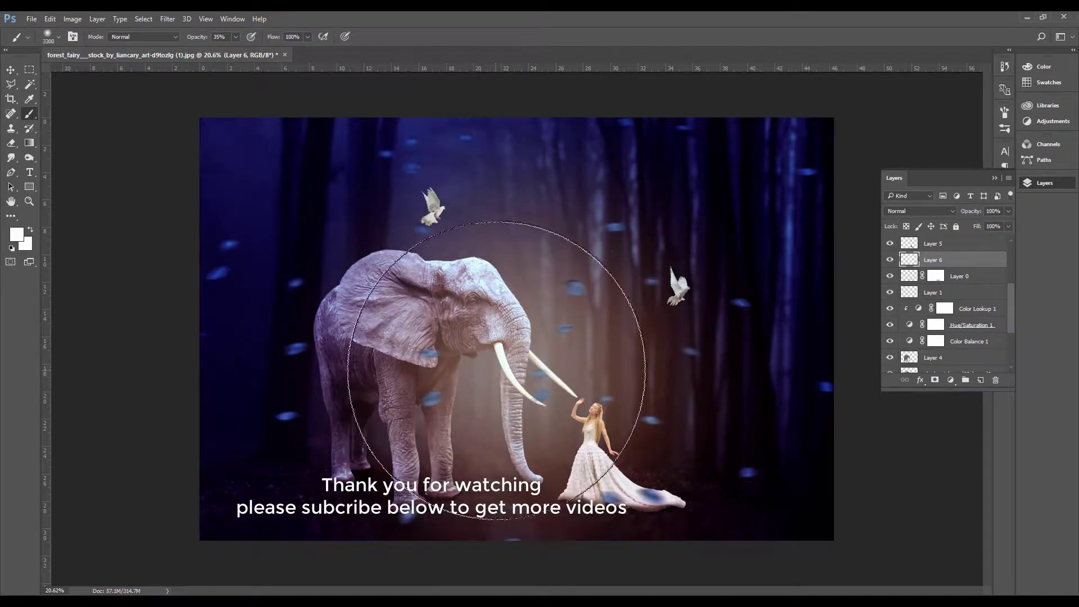
Preview several blend modes on Layer 6 and settle on Screen
key(v)
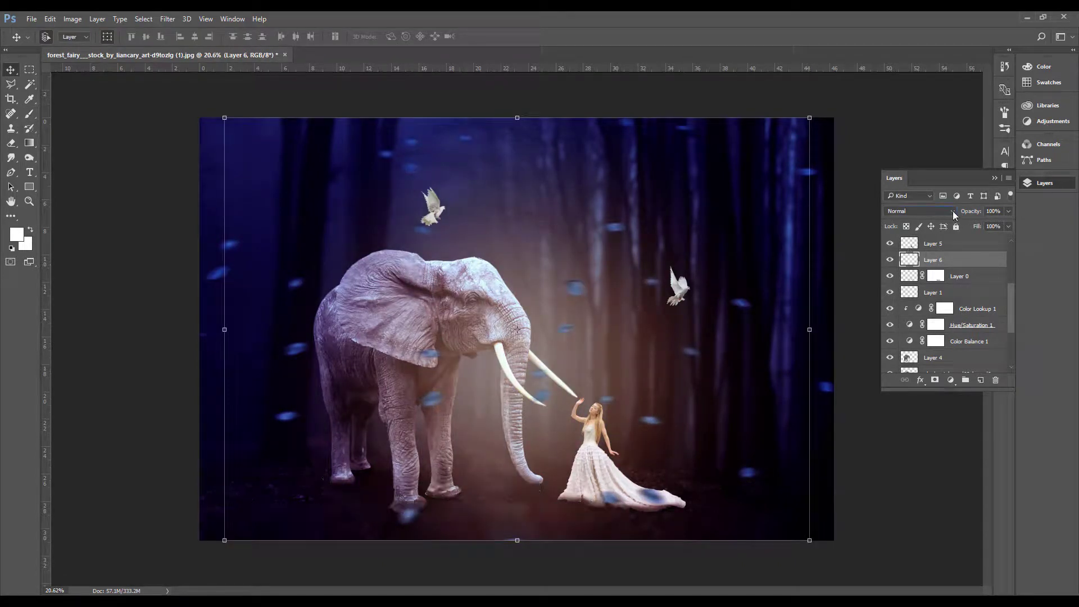
click(950, 211)
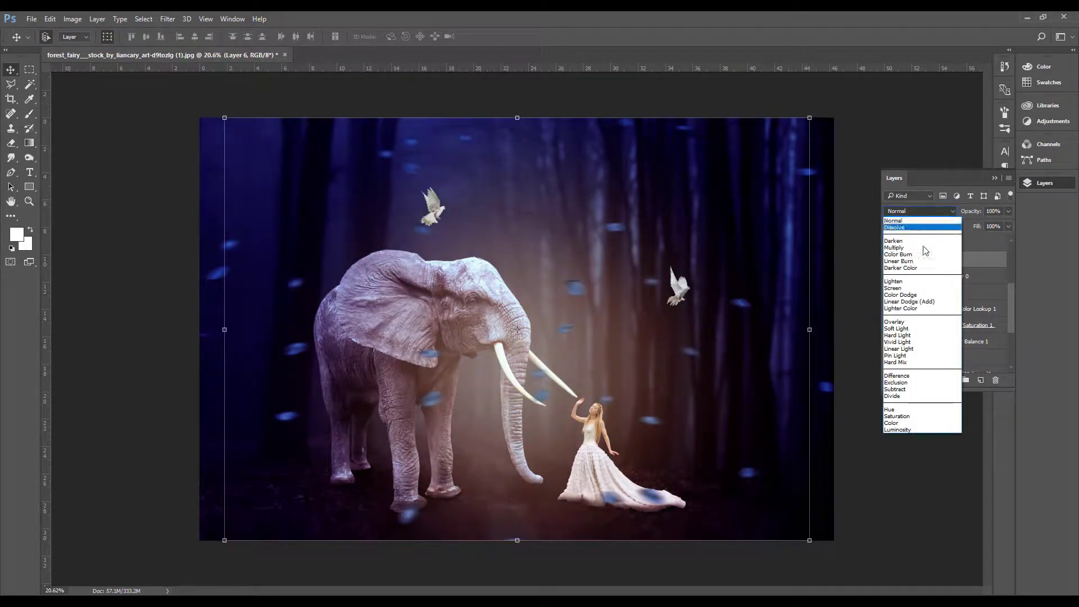
click(895, 288)
click(919, 214)
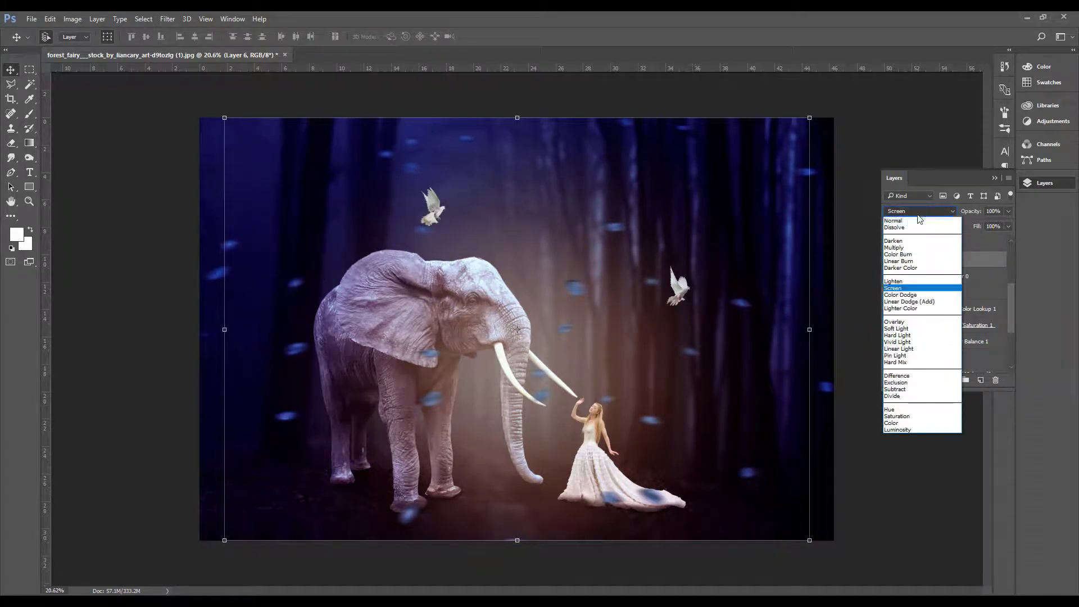
click(904, 331)
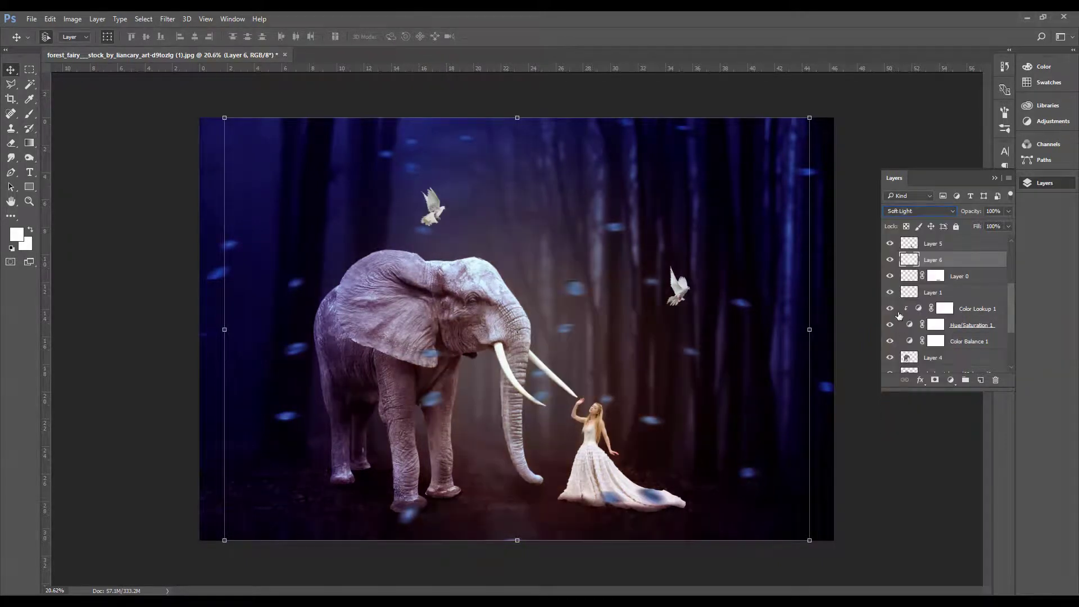
click(952, 211)
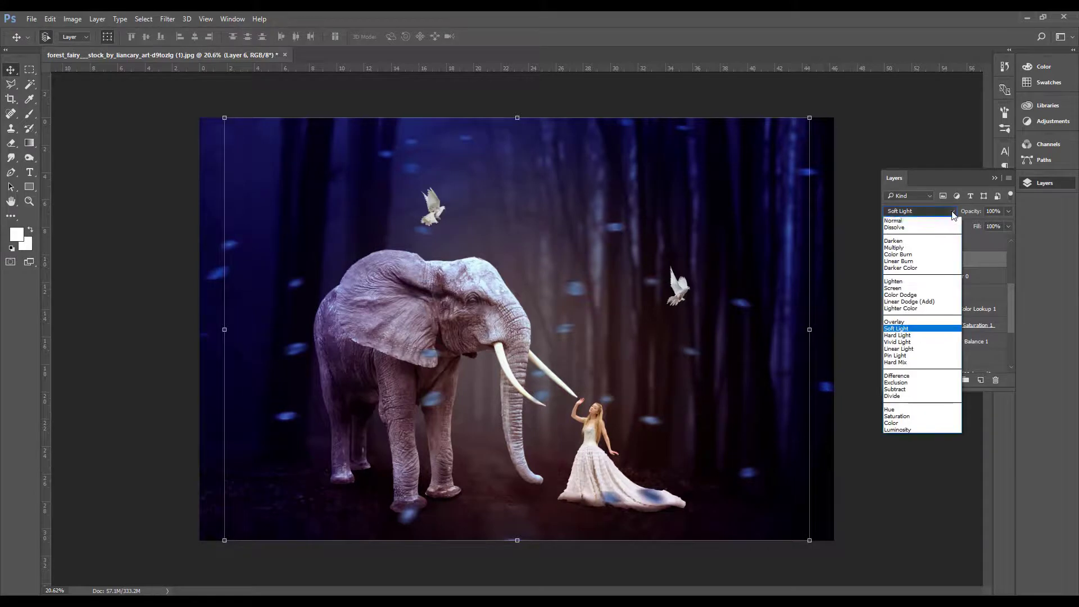
click(902, 334)
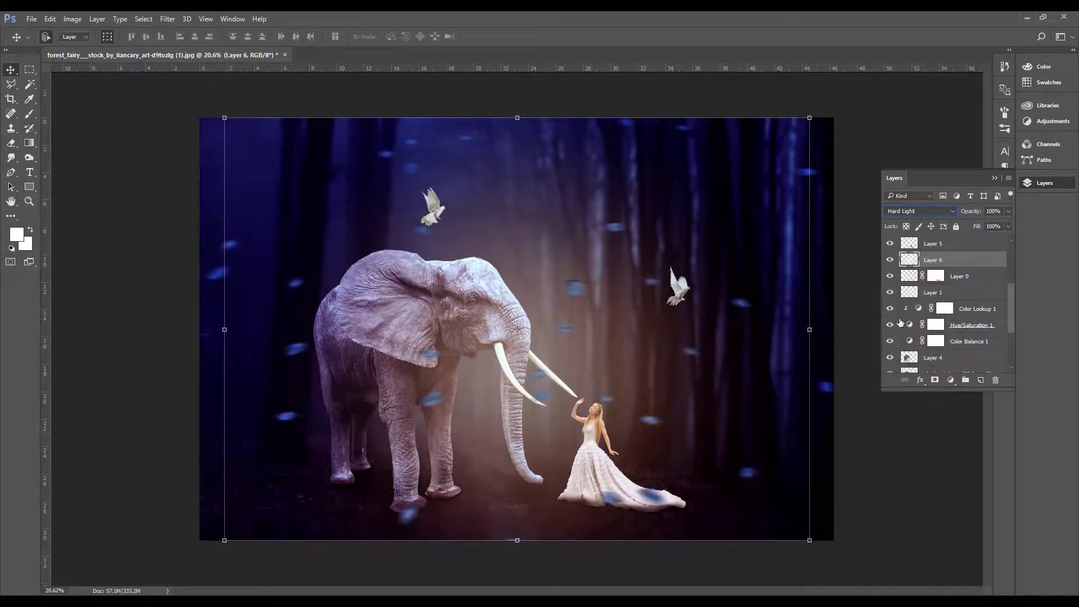
key(Down)
key(Down)
key(alt+Down)
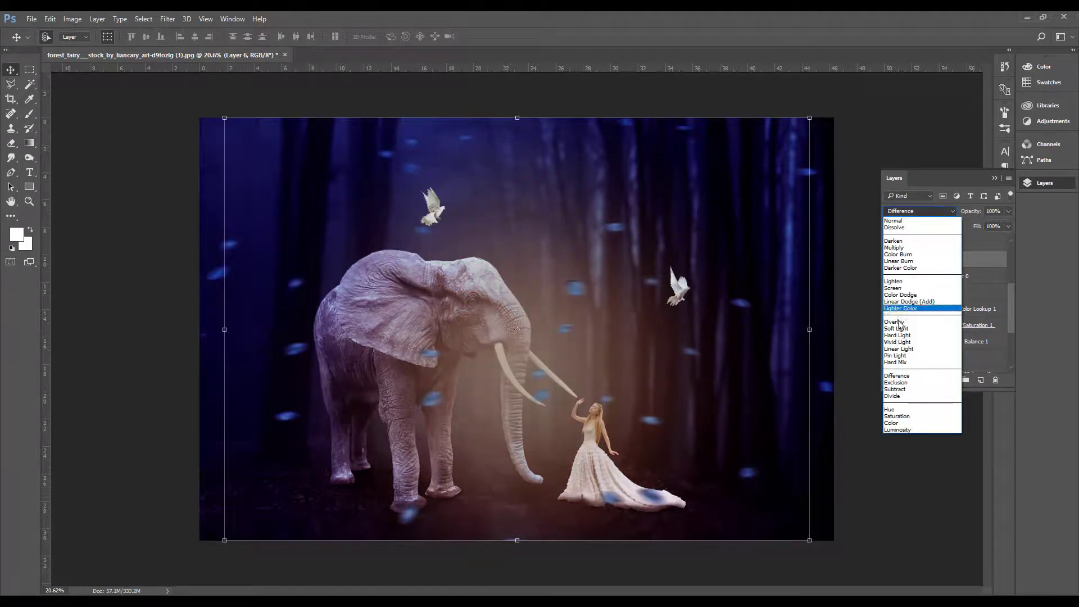
click(897, 288)
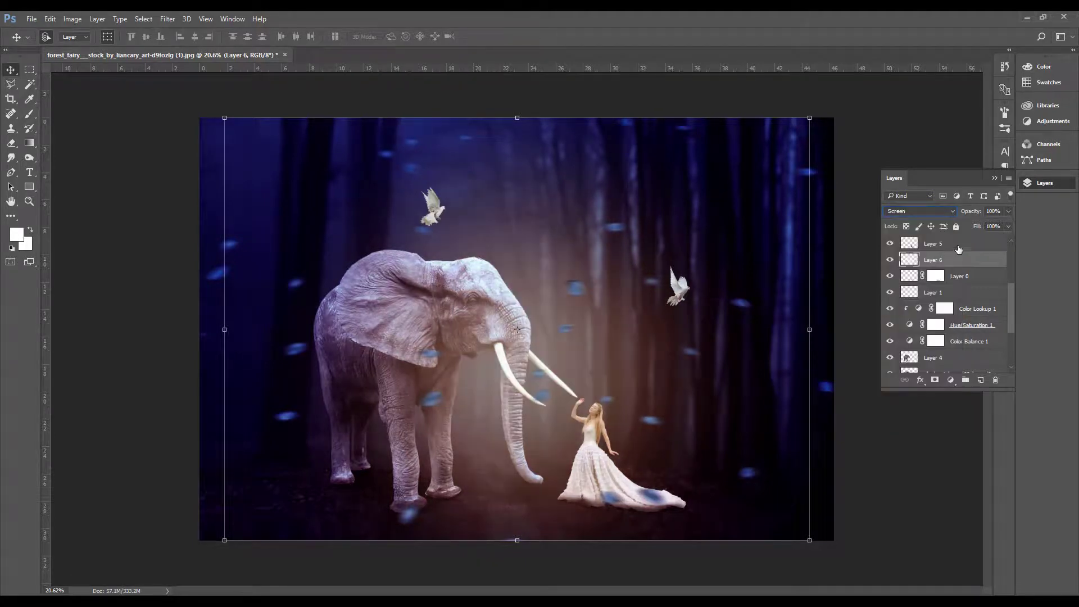
Lower Layer 6's opacity to about 14%
click(1010, 211)
drag(975, 227, 962, 224)
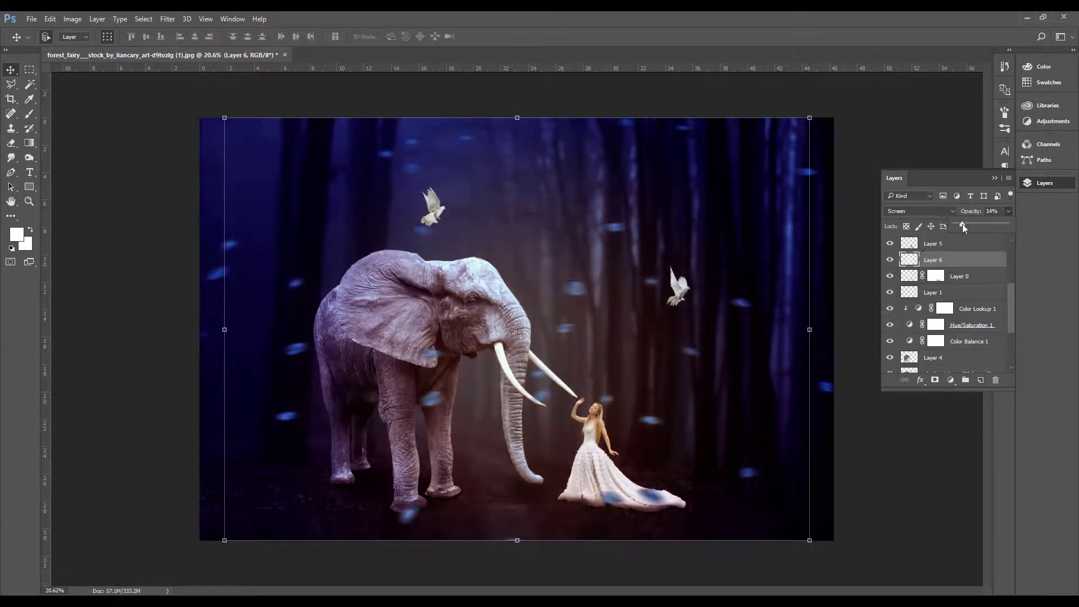
click(856, 138)
Add a Photo Filter adjustment set to Cooling Filter (80) above png_birds
scroll(989, 271, up, 3)
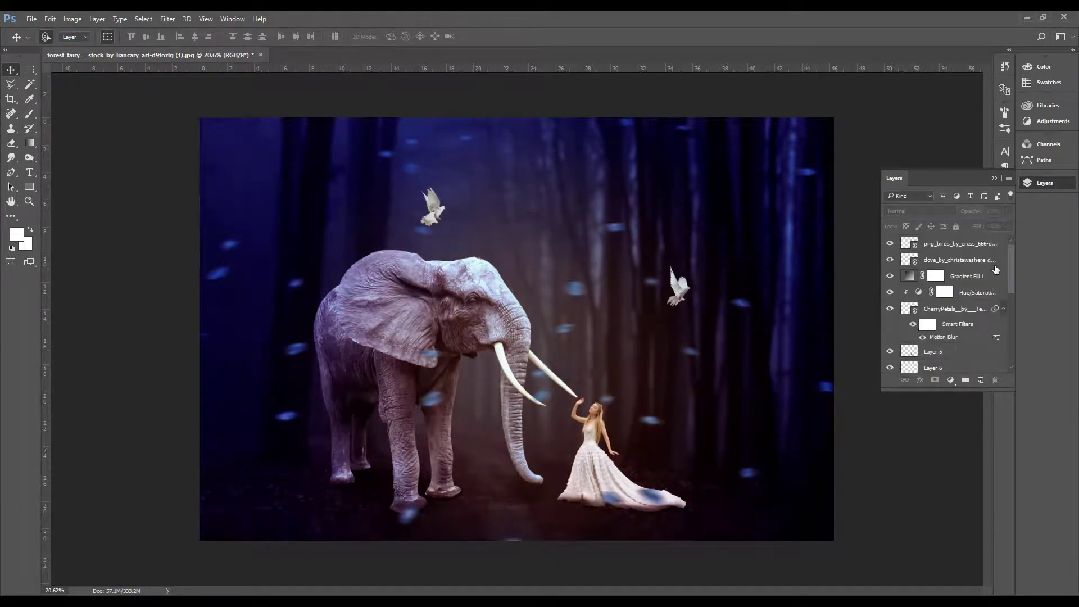
click(964, 247)
click(951, 380)
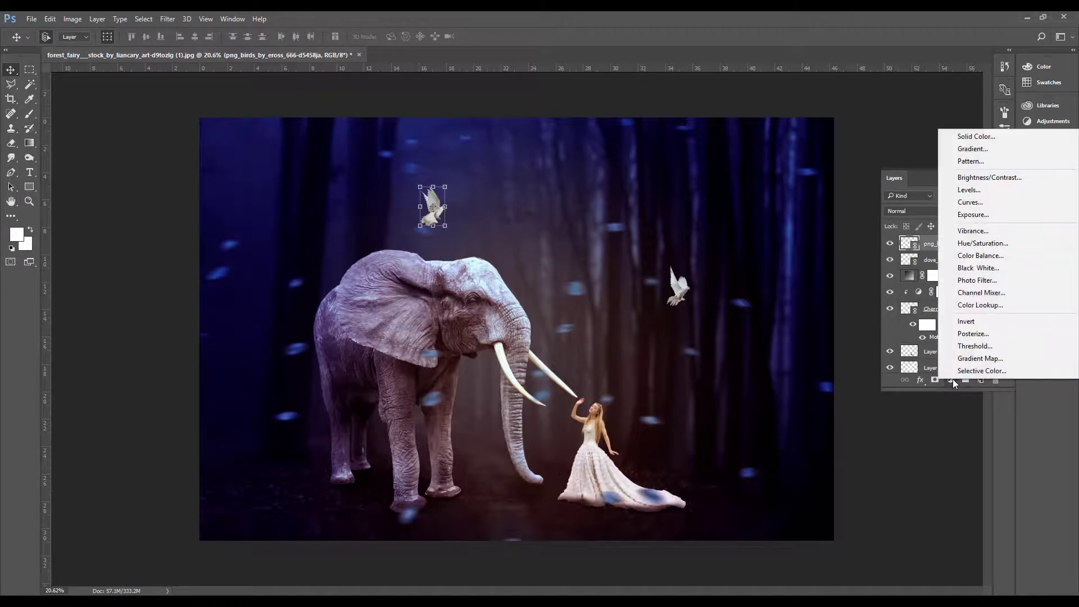
click(984, 281)
click(818, 126)
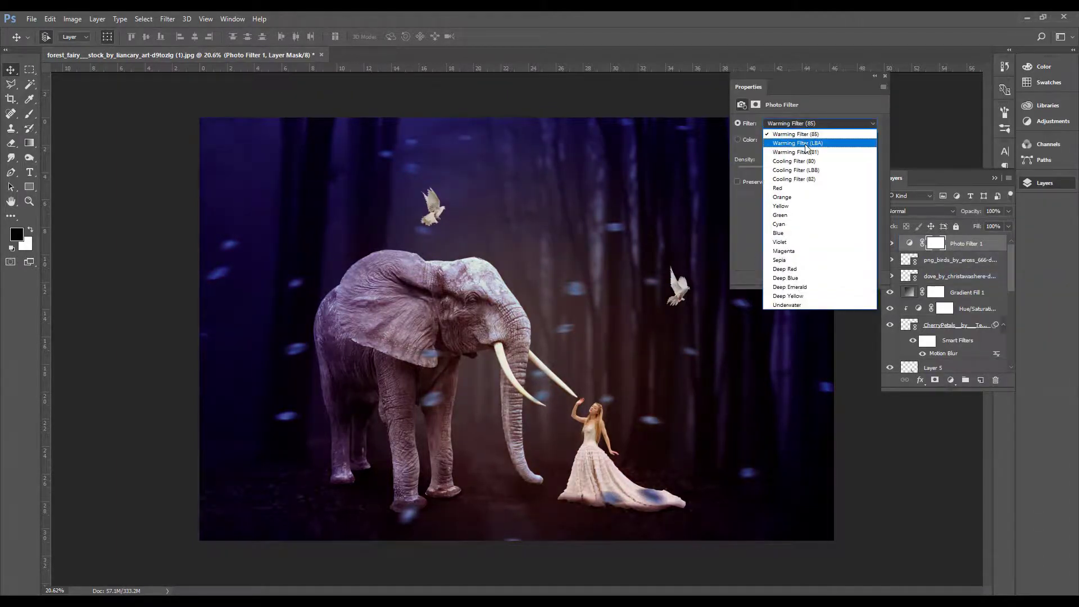
key(Down)
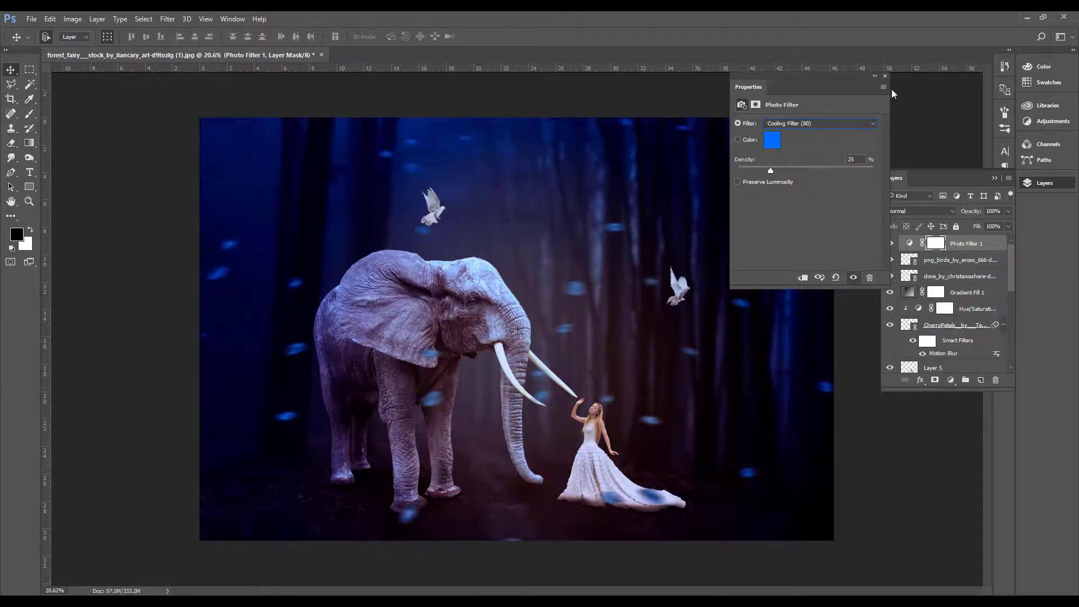
click(885, 75)
Add a Hue/Saturation layer (Hue +4, Saturation -25, Lightness -5) and stamp visible into Layer 7
click(950, 380)
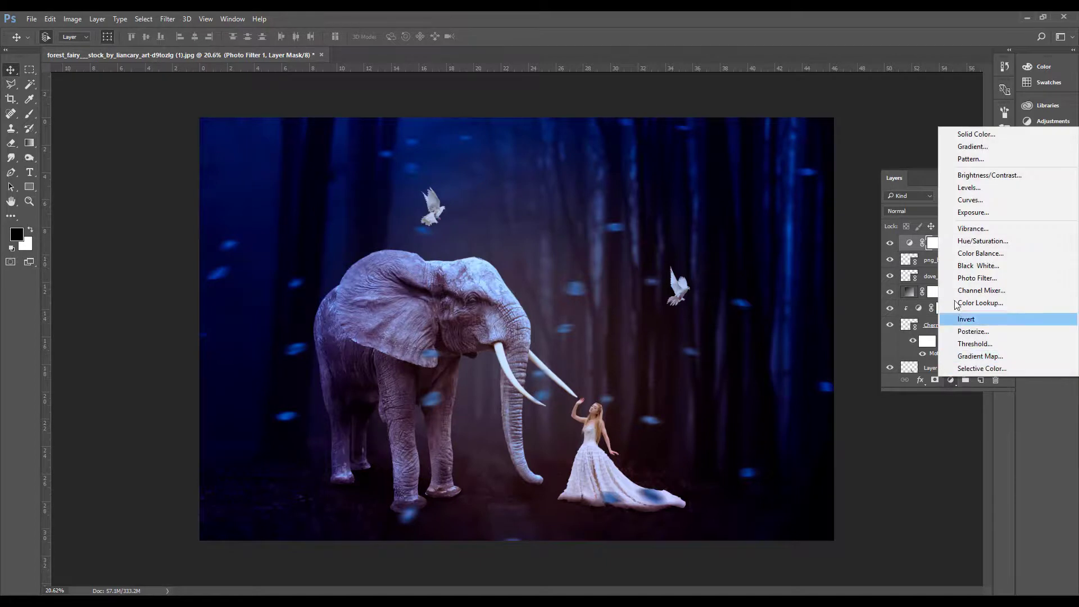
click(969, 243)
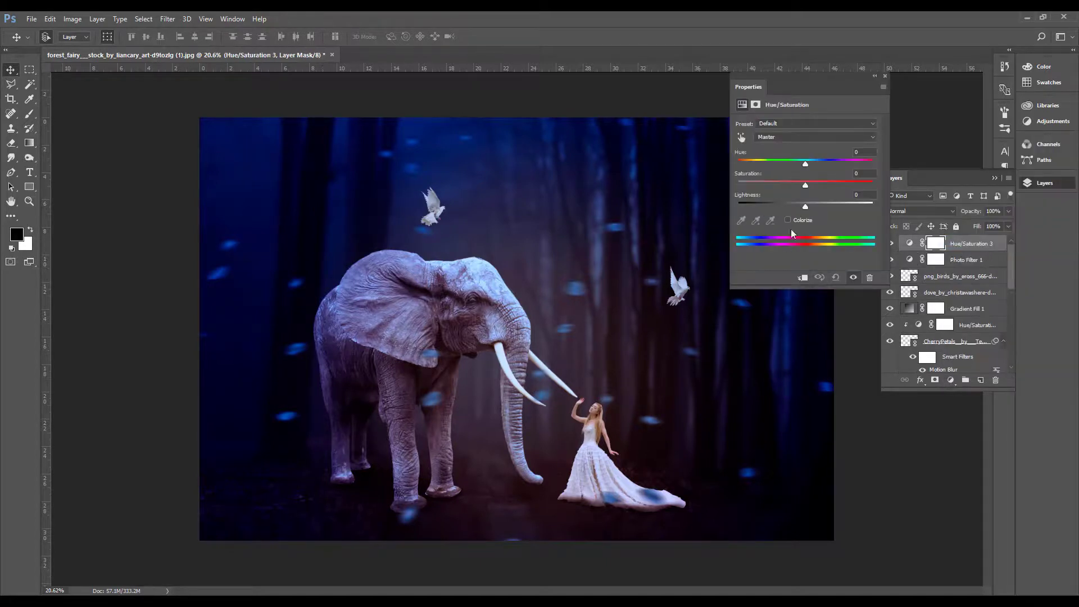
click(795, 221)
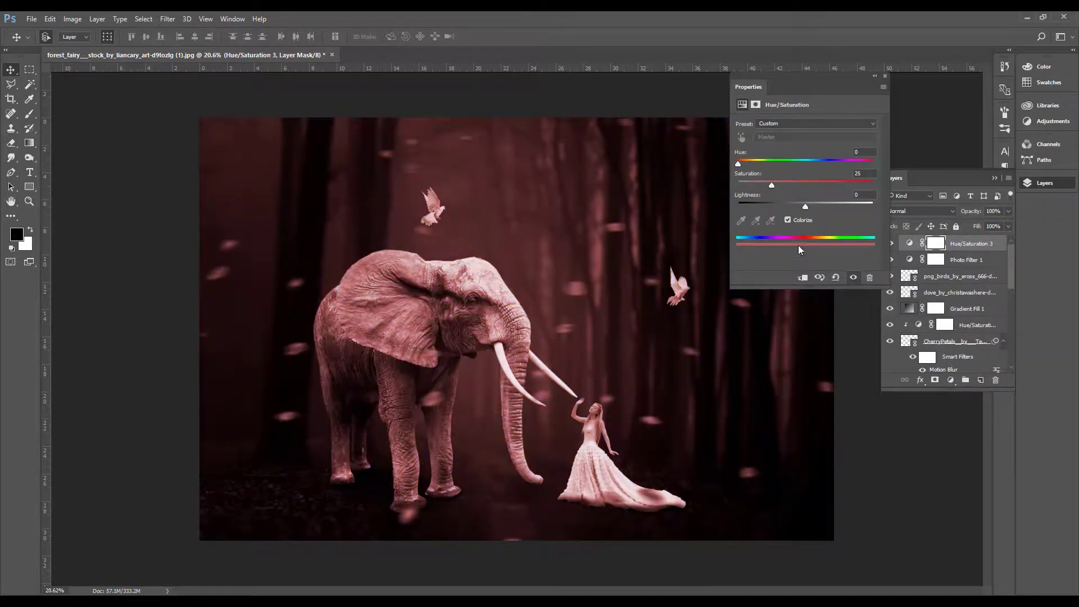
drag(739, 164, 830, 166)
drag(805, 211, 805, 204)
click(788, 220)
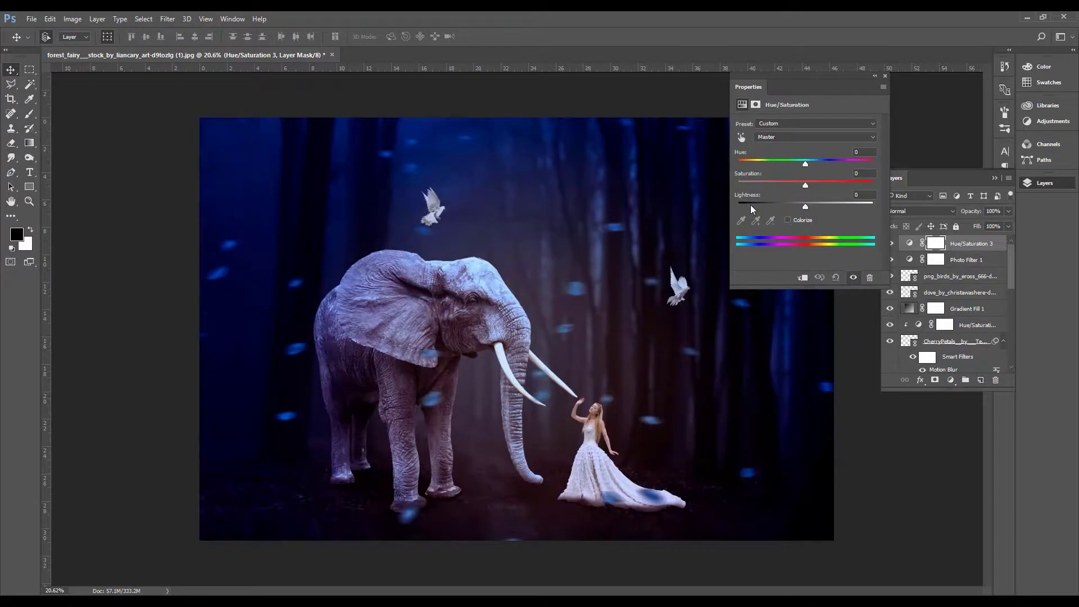
mouse_move(805, 164)
mouse_down()
mouse_move(790, 186)
mouse_move(805, 208)
mouse_up()
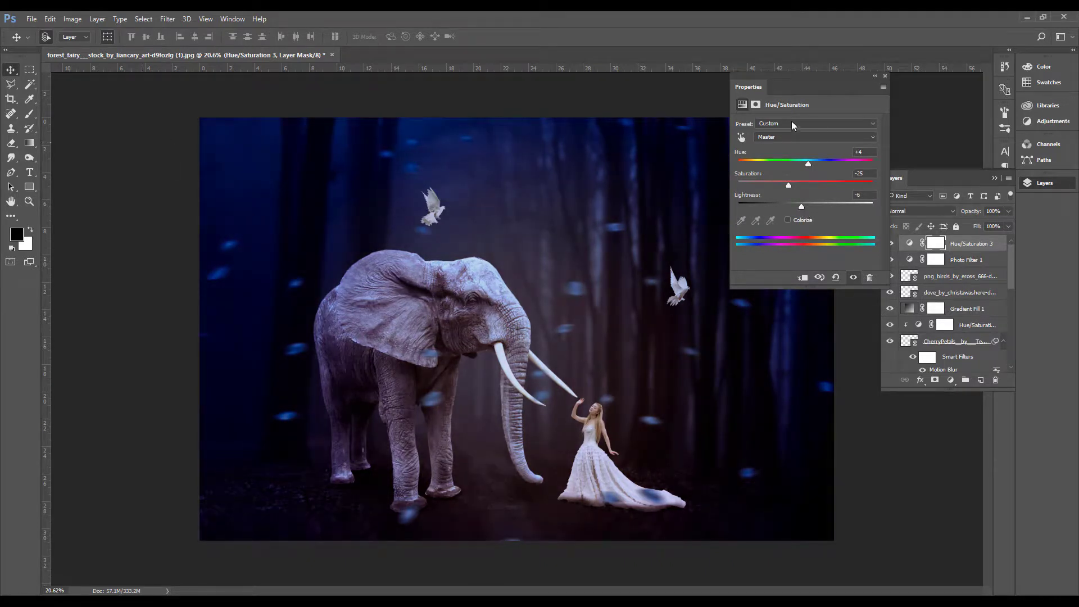
click(884, 75)
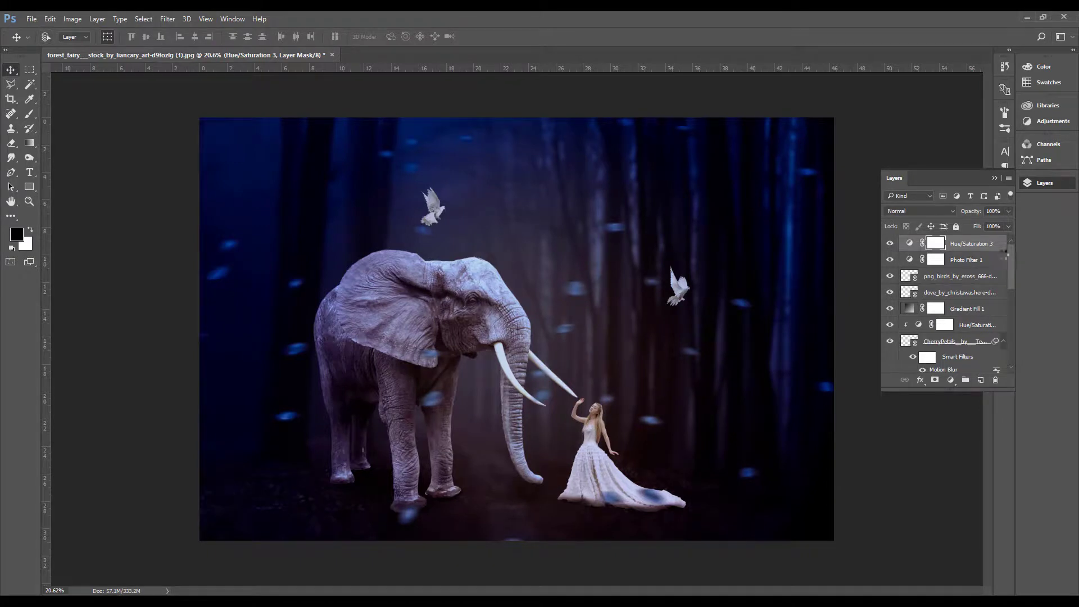
key(ctrl+shift+alt+e)
In the Camera Raw Filter, warm the temperature, brighten the whites and add a little clarity
click(167, 19)
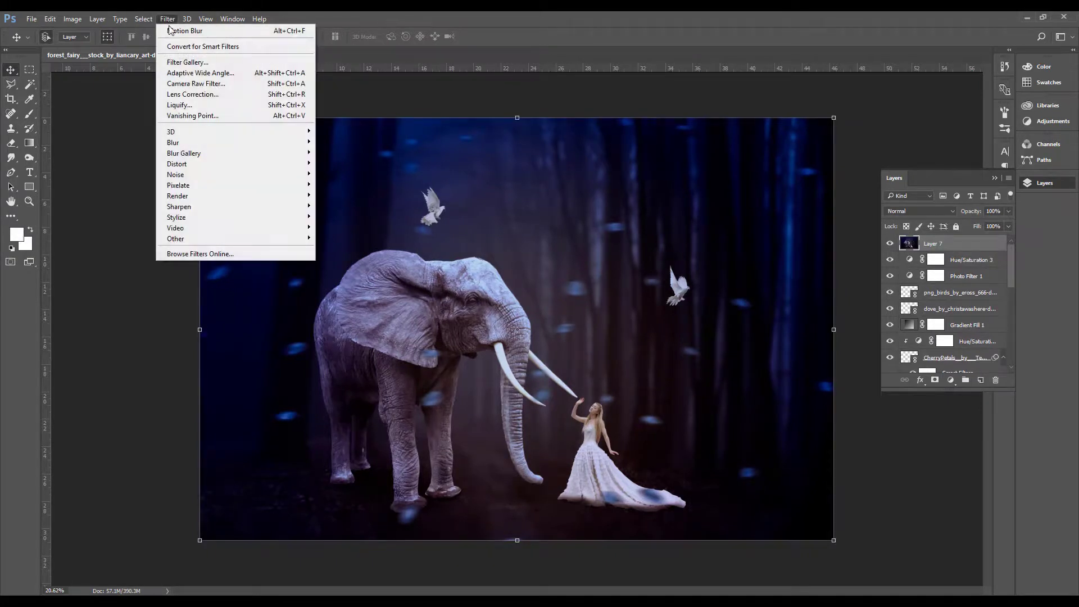
click(180, 83)
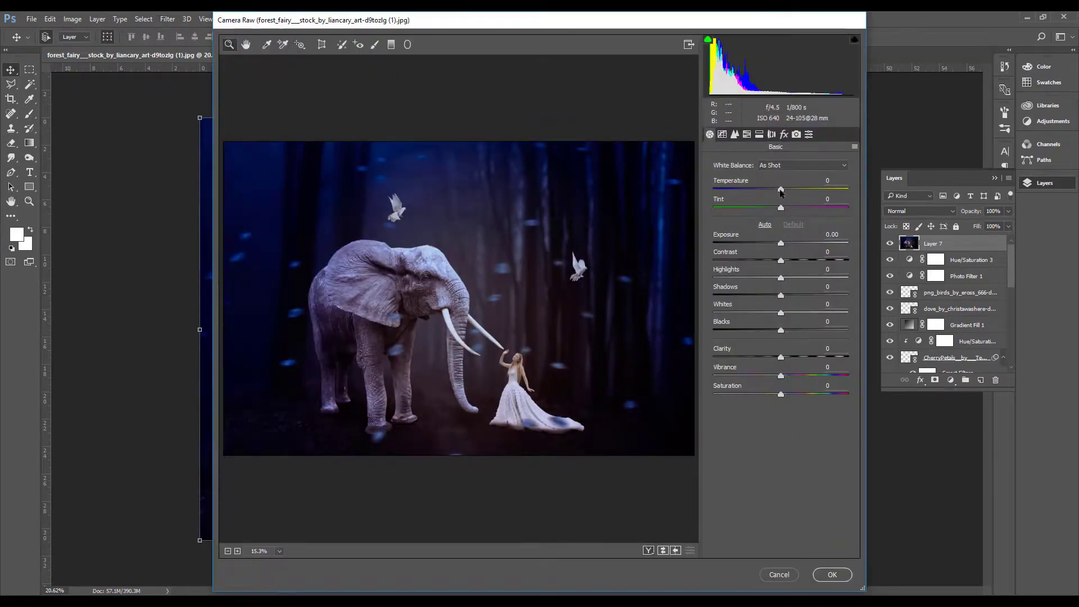
drag(781, 191, 783, 243)
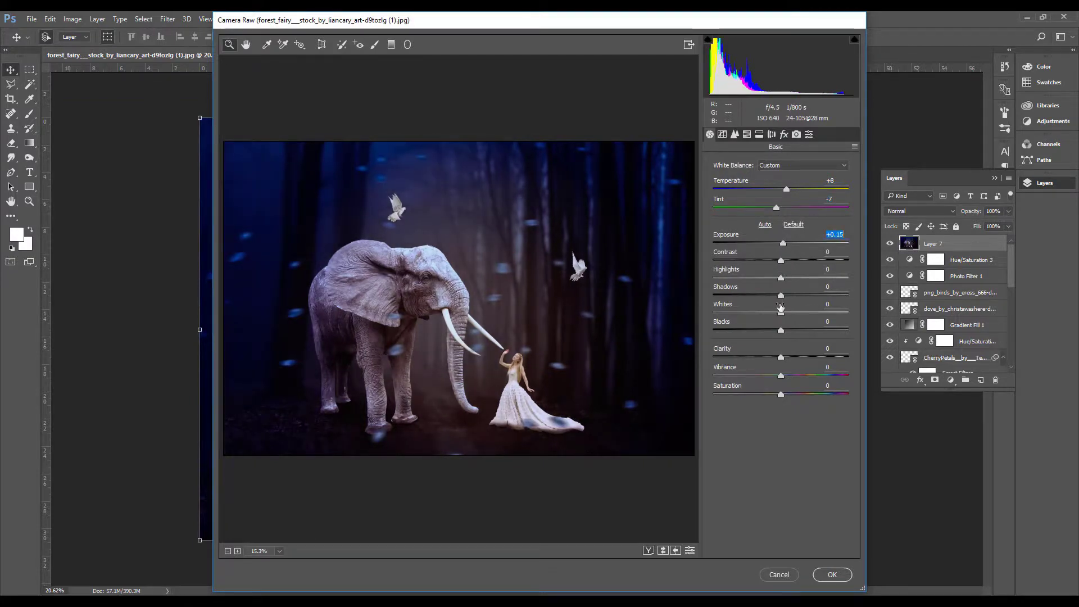
drag(781, 313, 782, 313)
mouse_move(780, 357)
mouse_down()
mouse_move(790, 357)
mouse_move(774, 394)
mouse_up()
Split-tone with warm shadows (Hue 32, Saturation 5) and blue highlights (Hue 204), then apply
click(759, 134)
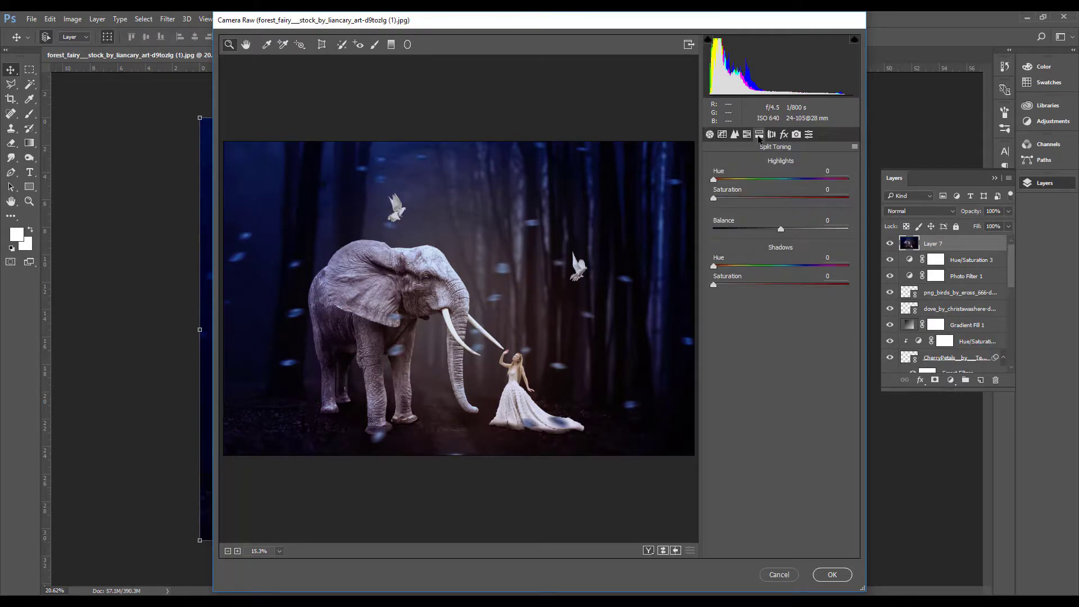
drag(716, 285, 725, 267)
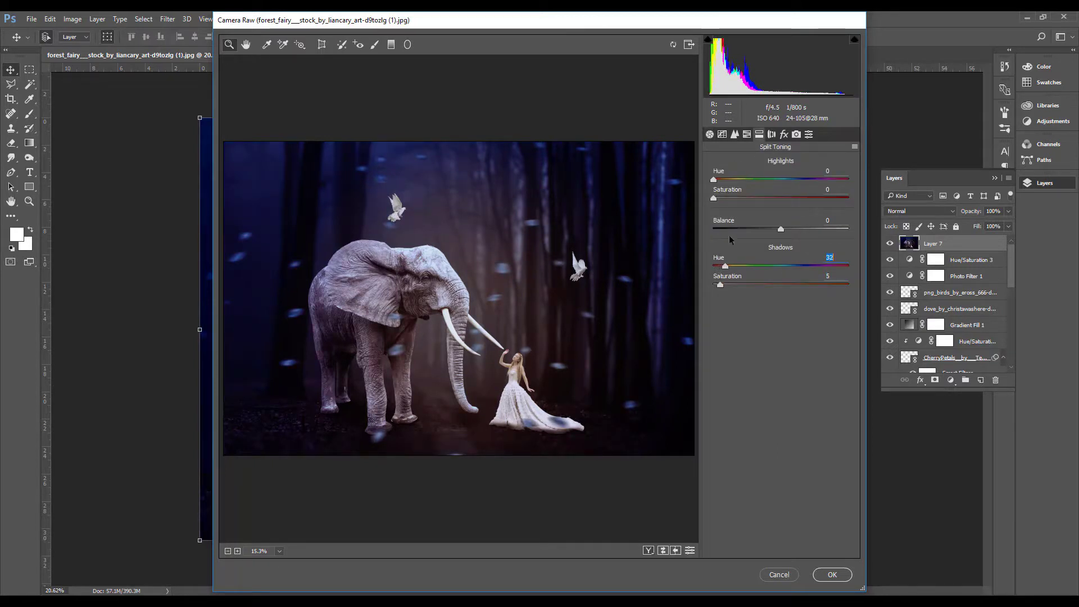
drag(714, 180, 792, 187)
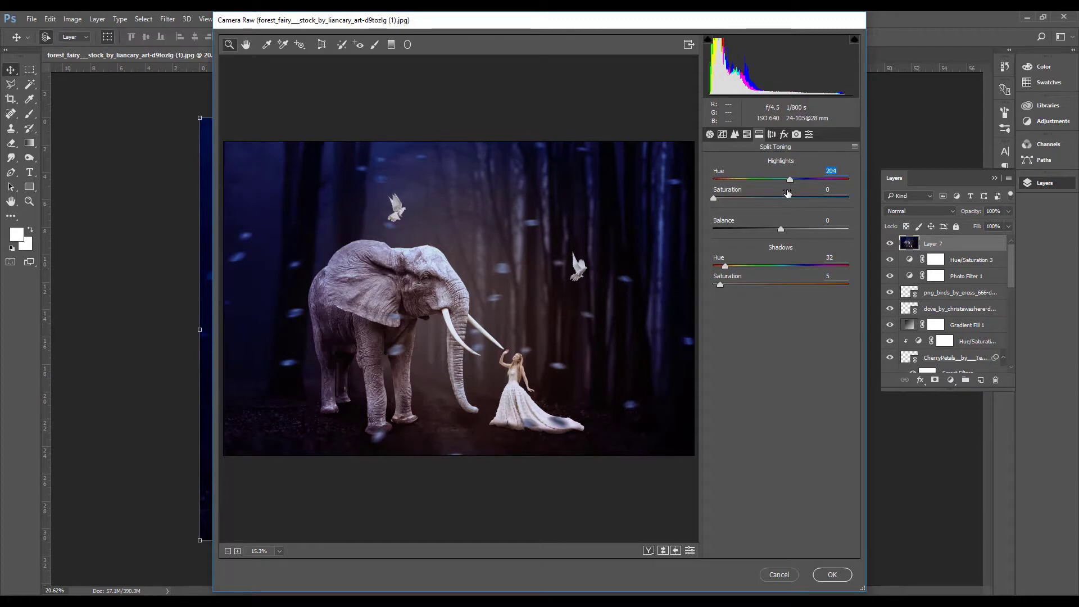
drag(780, 230, 791, 230)
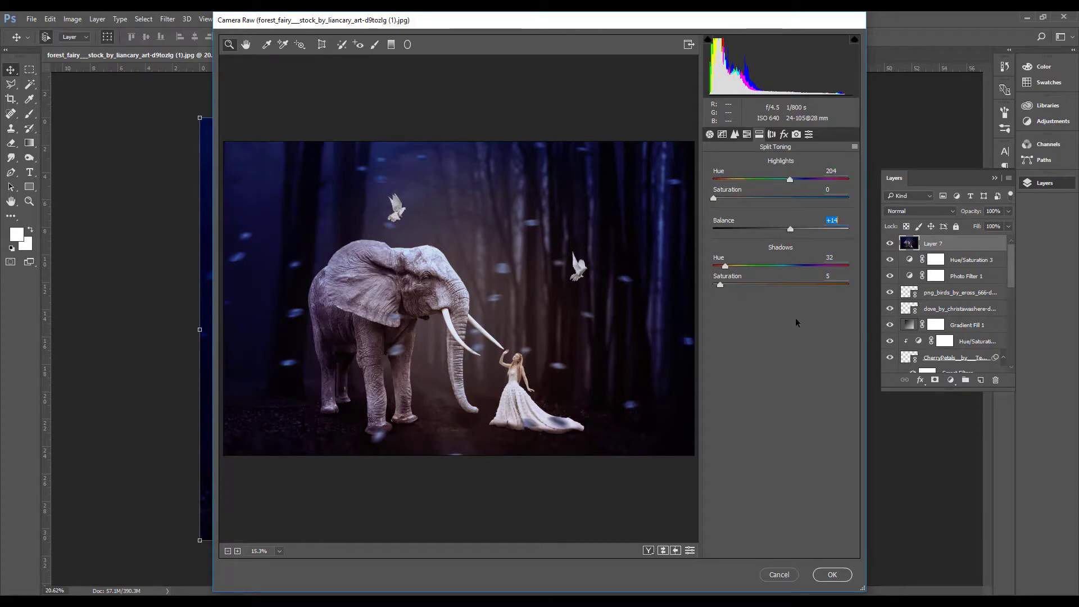
click(825, 577)
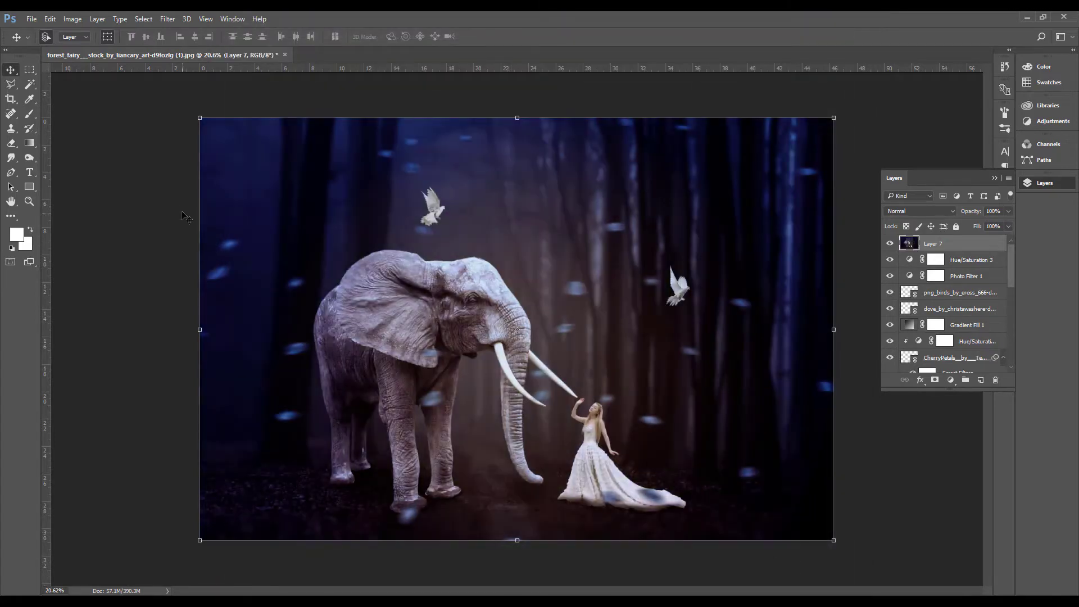
Duplicate Layer 7, apply High Pass at about 3.8 px, and blend the copy in Overlay
key(ctrl+z)
key(ctrl+z)
drag(950, 243, 981, 380)
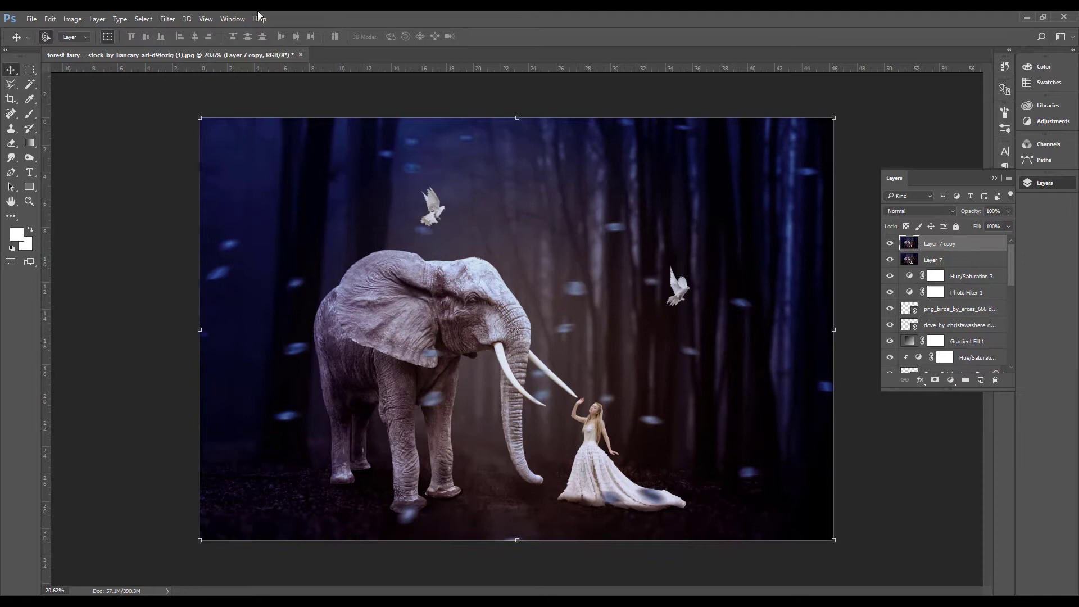
click(168, 19)
mouse_move(220, 238)
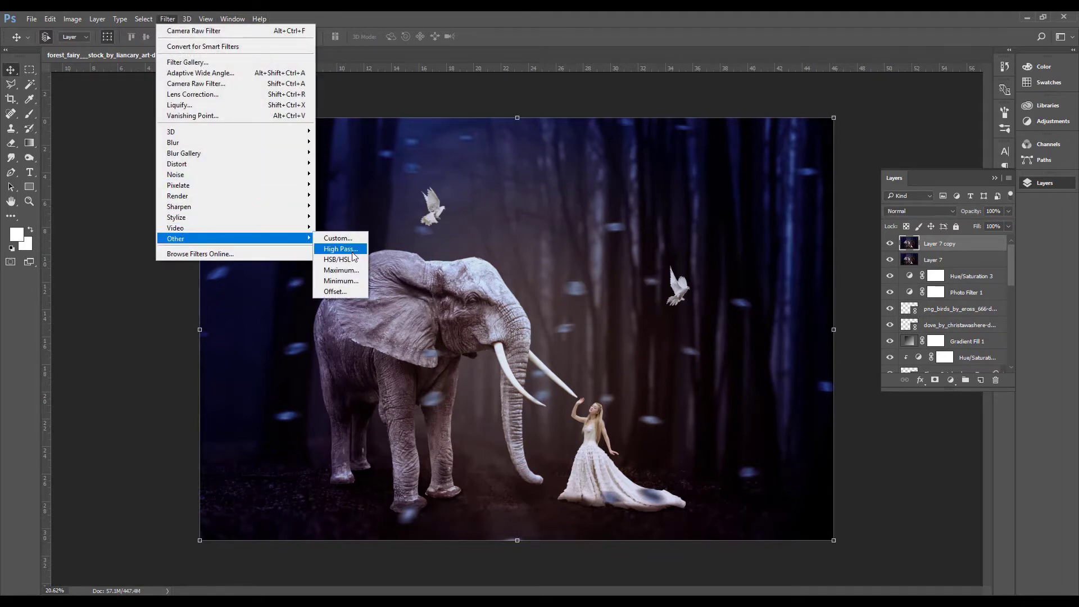
click(353, 254)
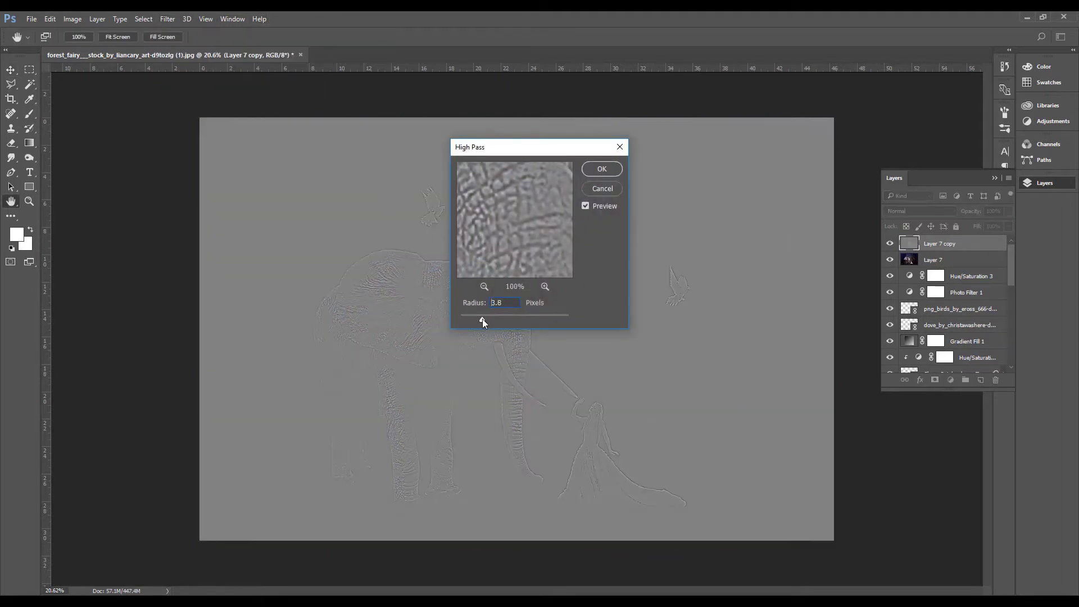
click(602, 169)
key(v)
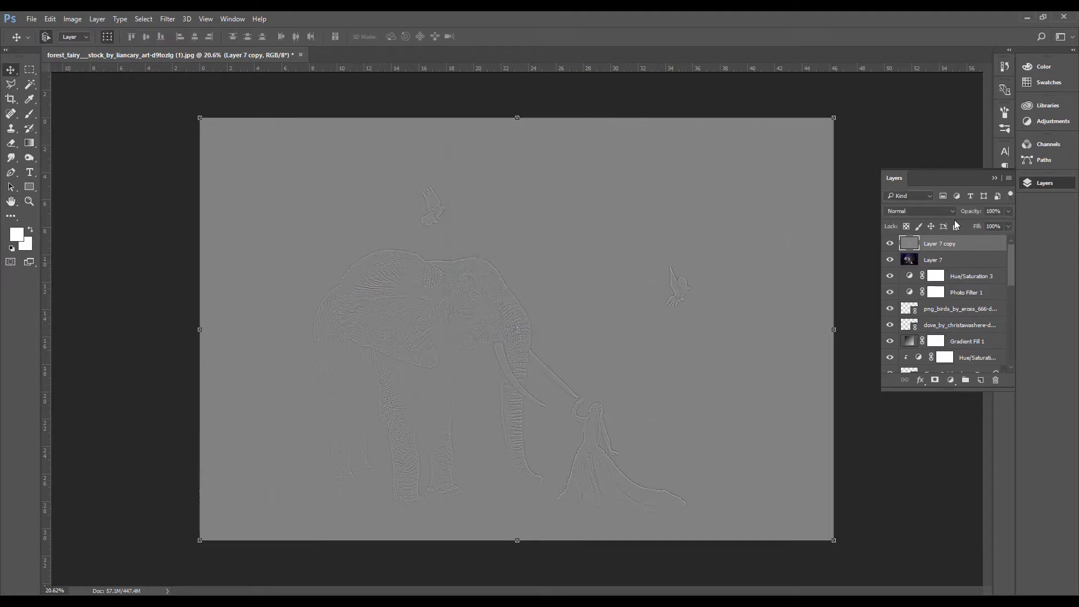
click(950, 210)
click(905, 322)
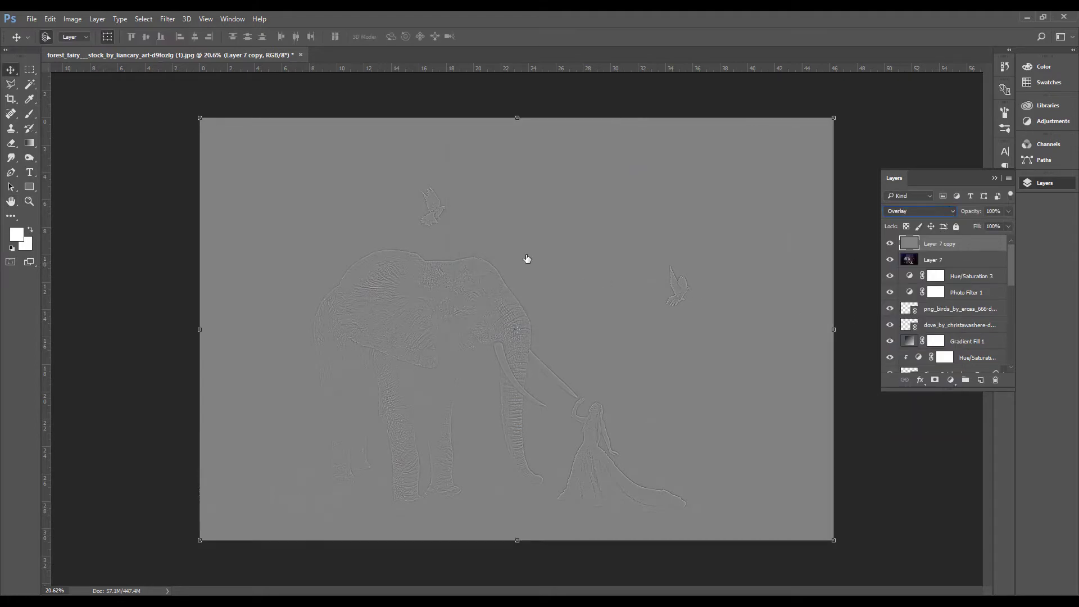